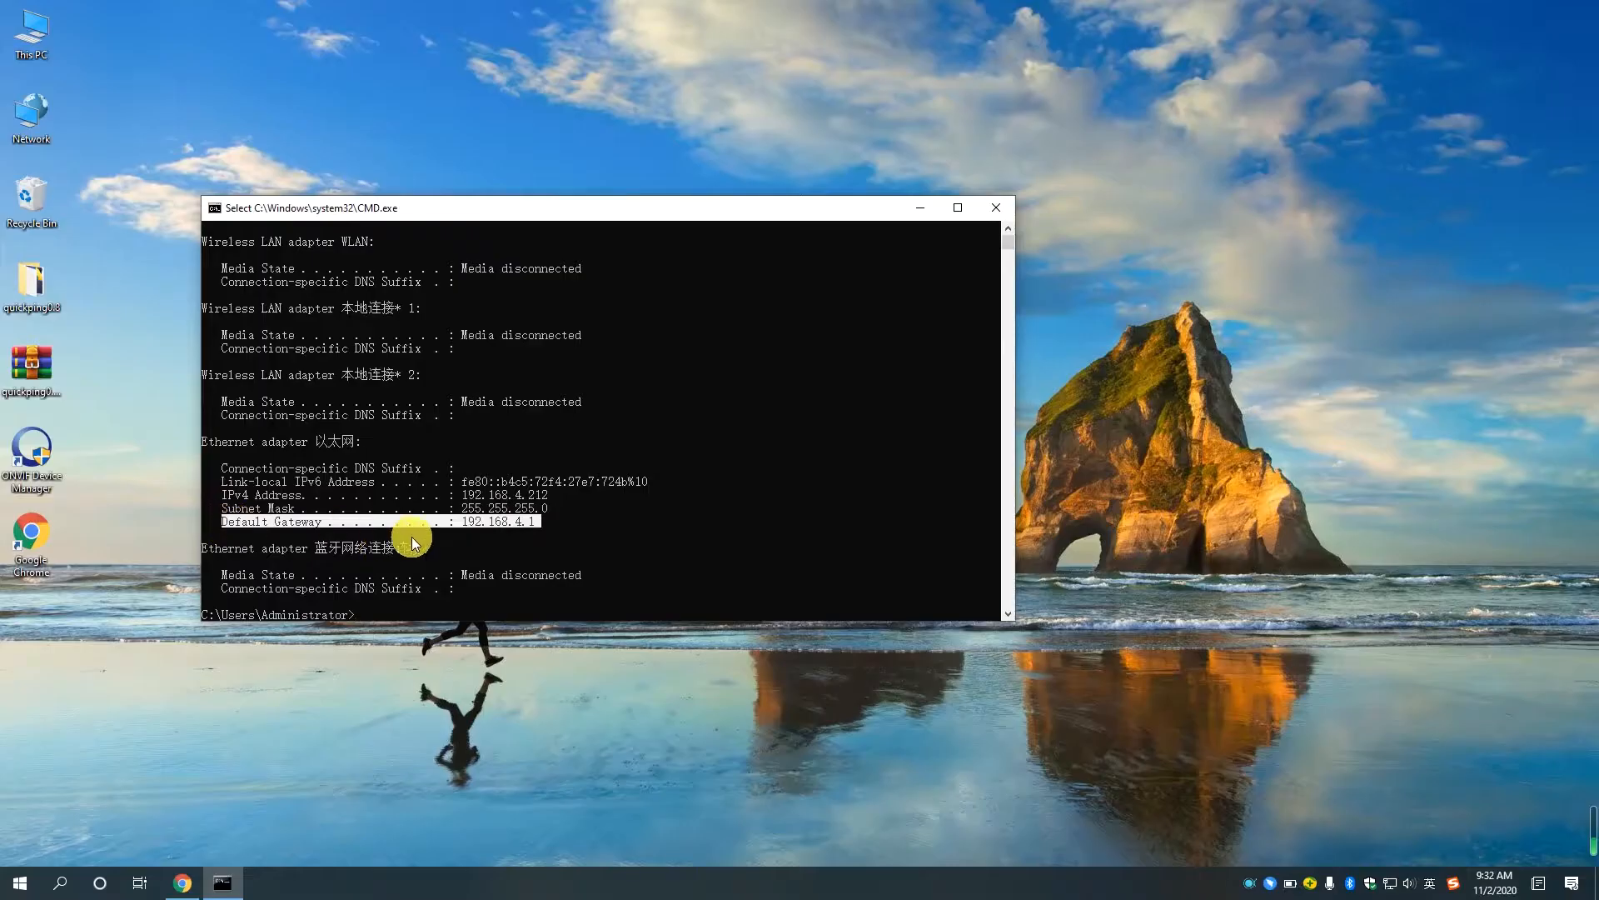
# Ping 192.168.4.160 from the command prompt and examine the reply.
pyautogui.click(482, 537)
pyautogui.write('ping 192.168.4.160')
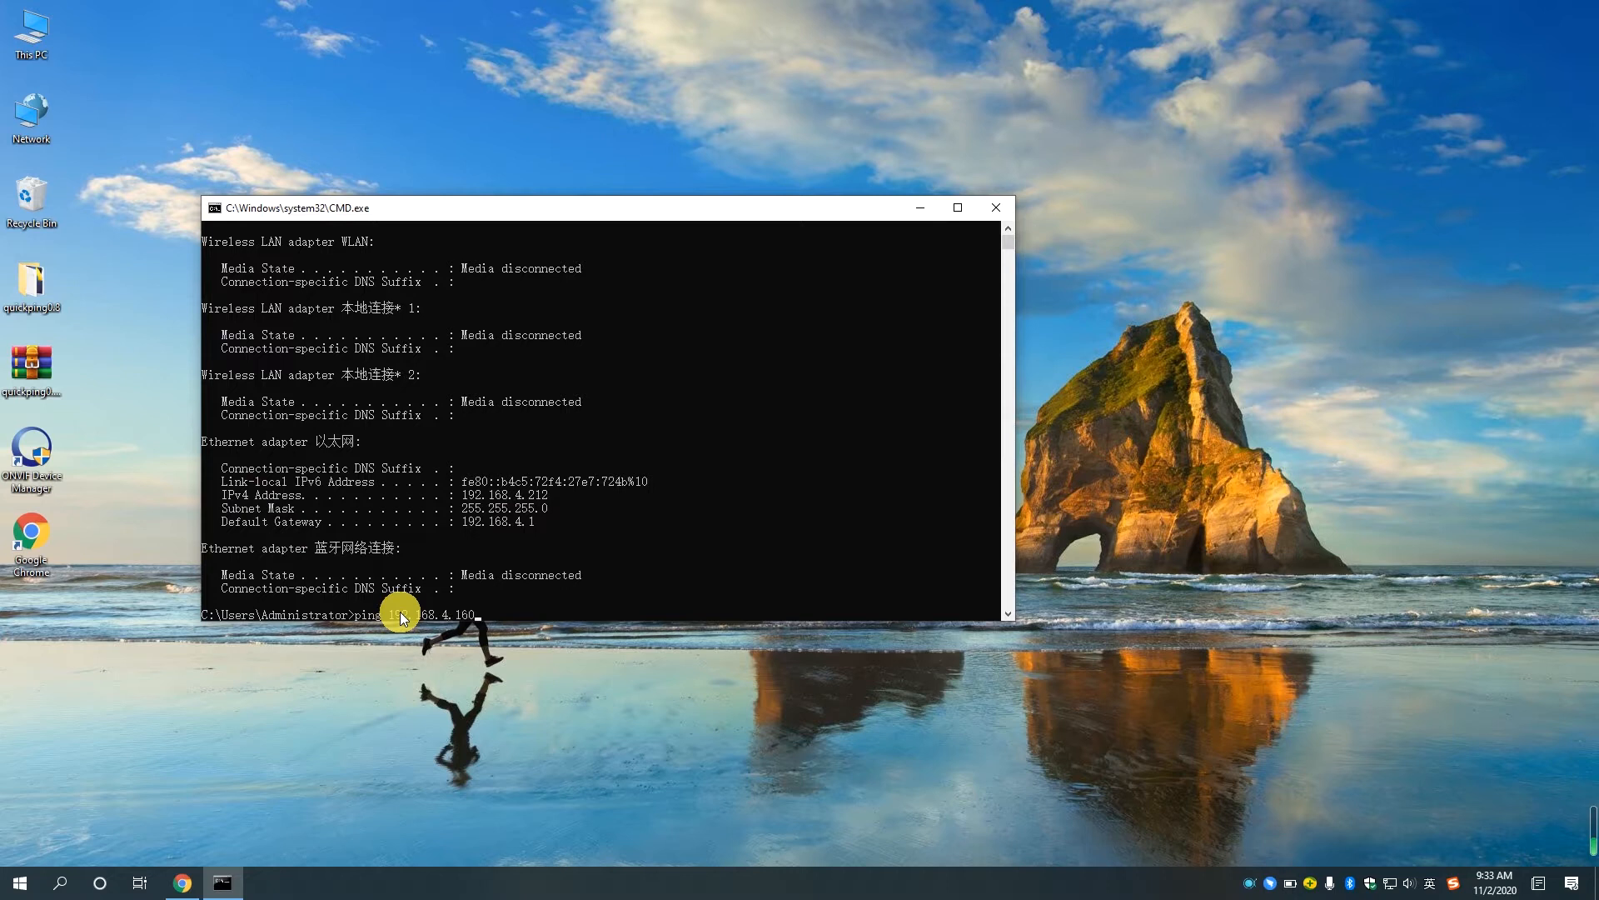
pyautogui.press('Return')
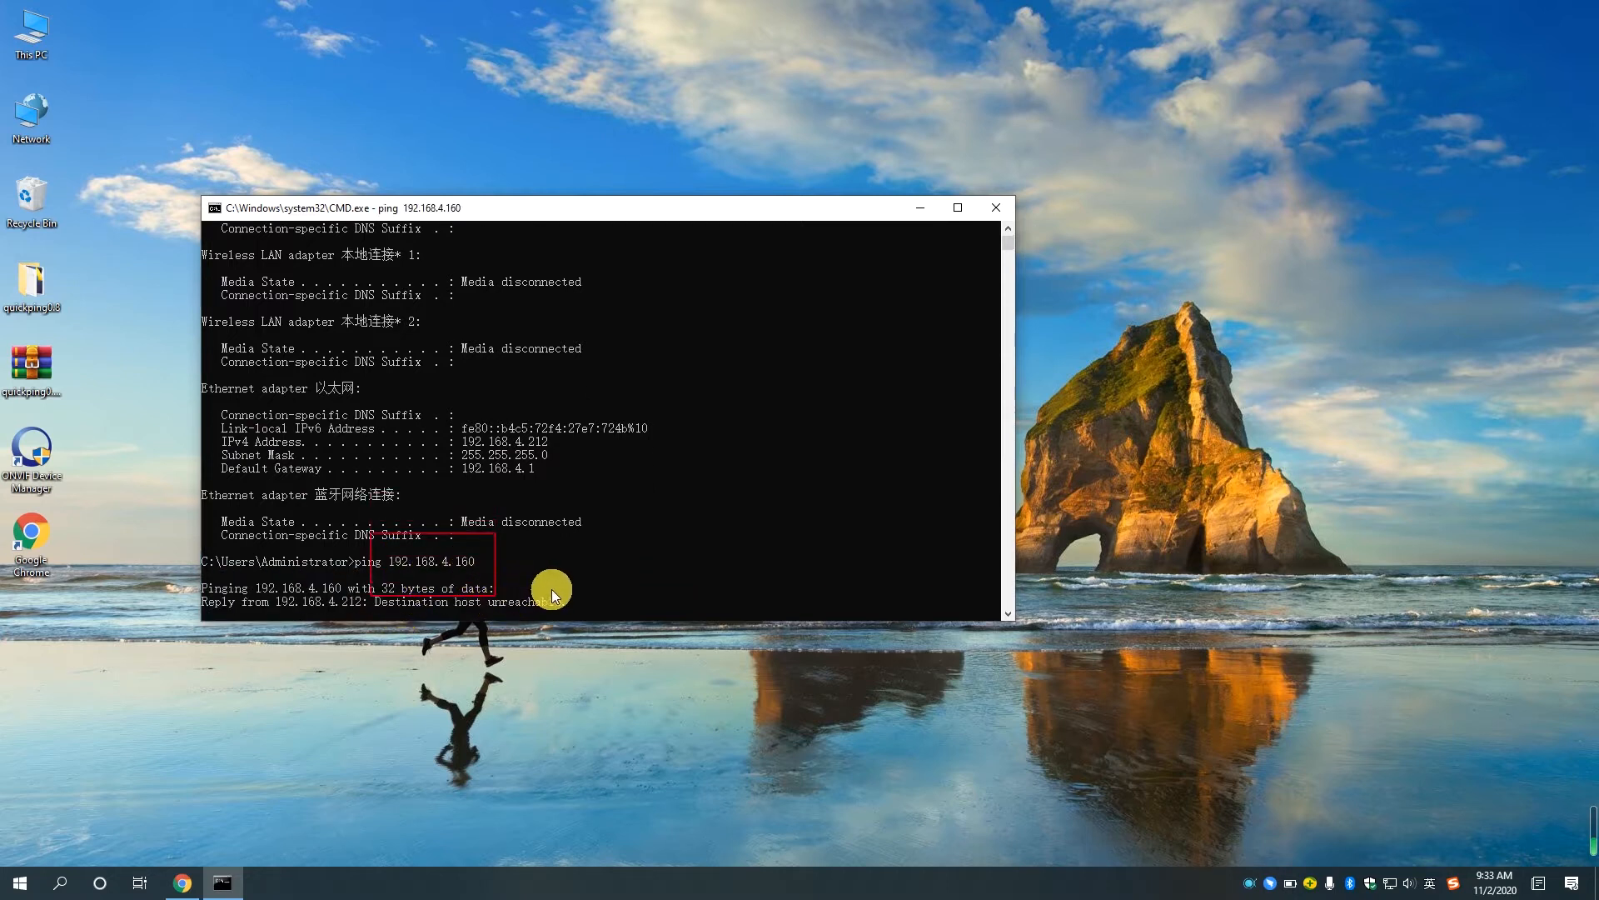
pyautogui.moveTo(573, 601); pyautogui.dragTo(376, 603)
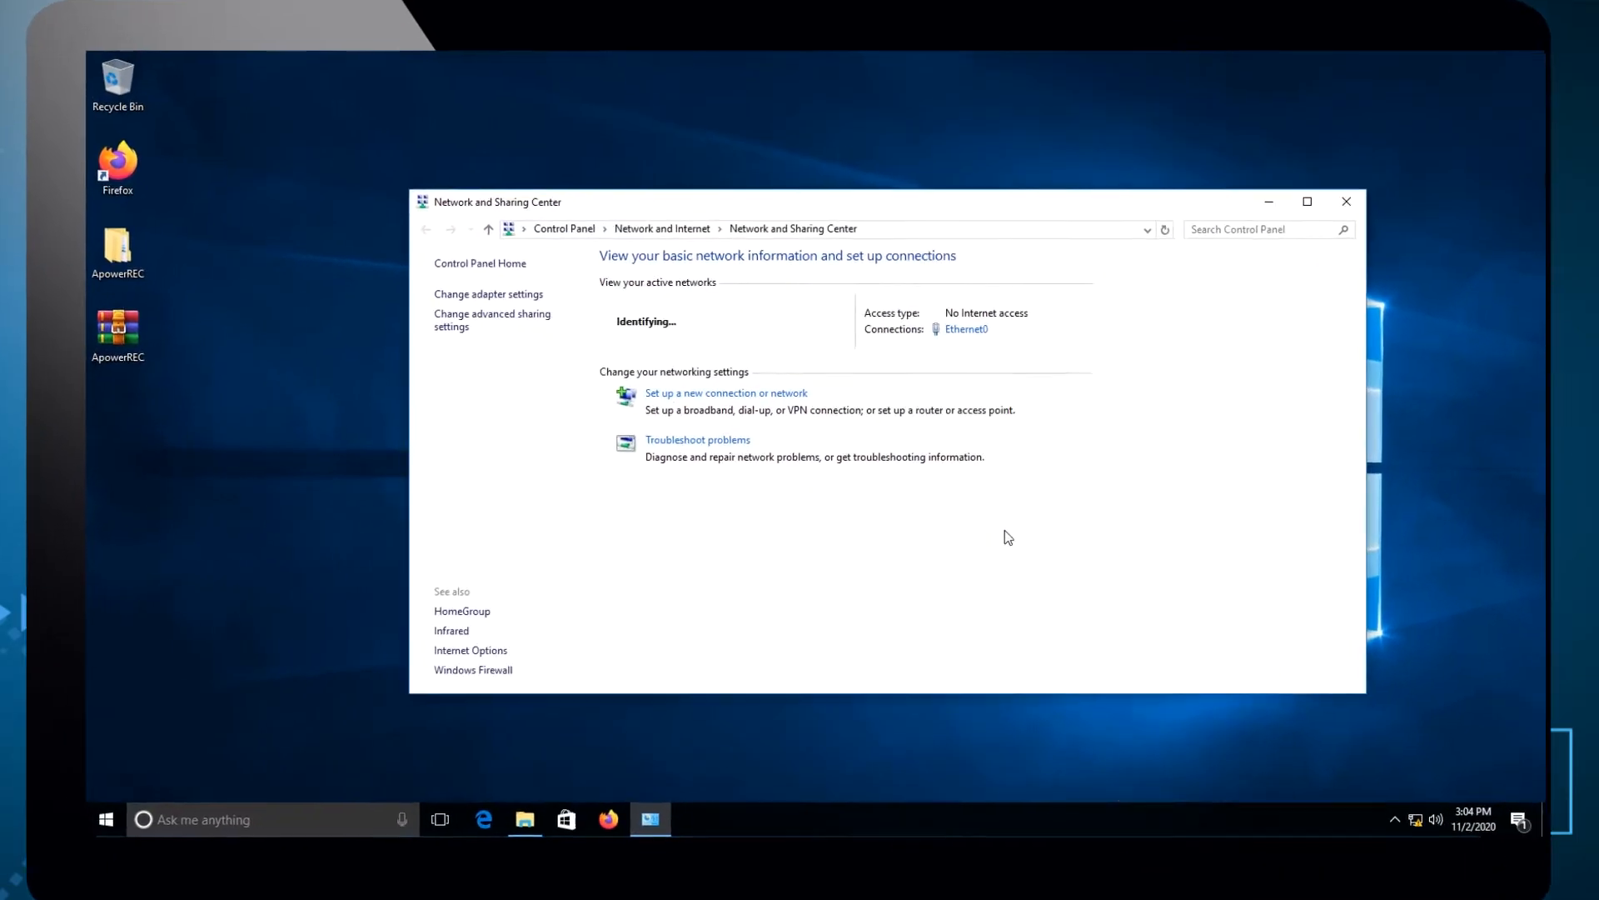
# Open the Internet Protocol Version 4 properties of Ethernet0 and choose to use a manually specified IP address.
pyautogui.click(956, 360)
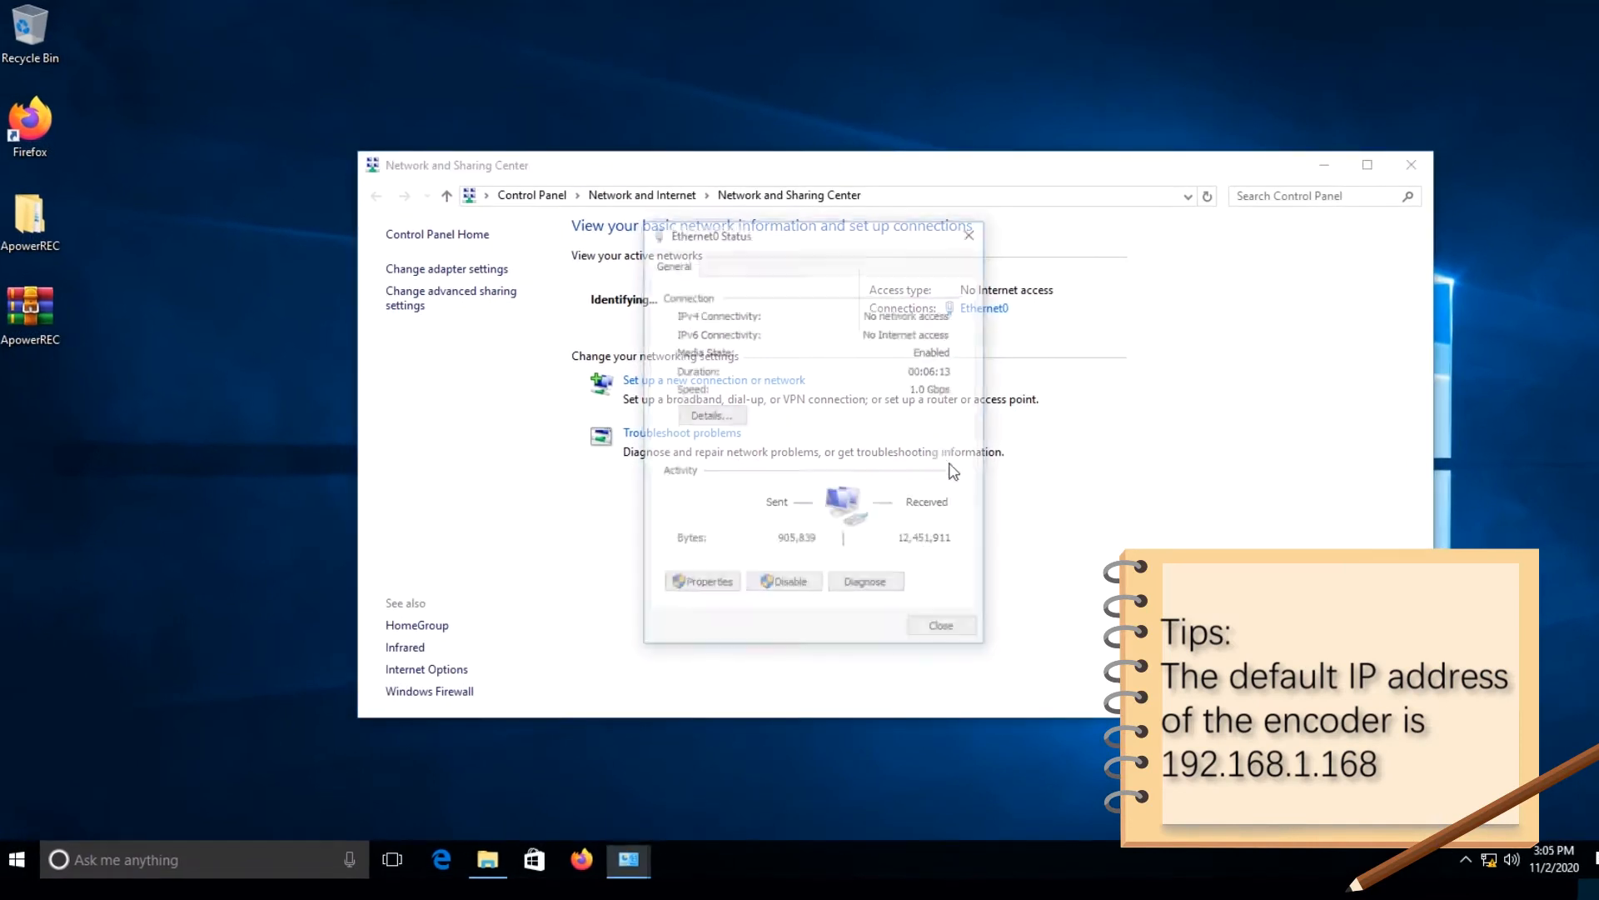
pyautogui.click(678, 579)
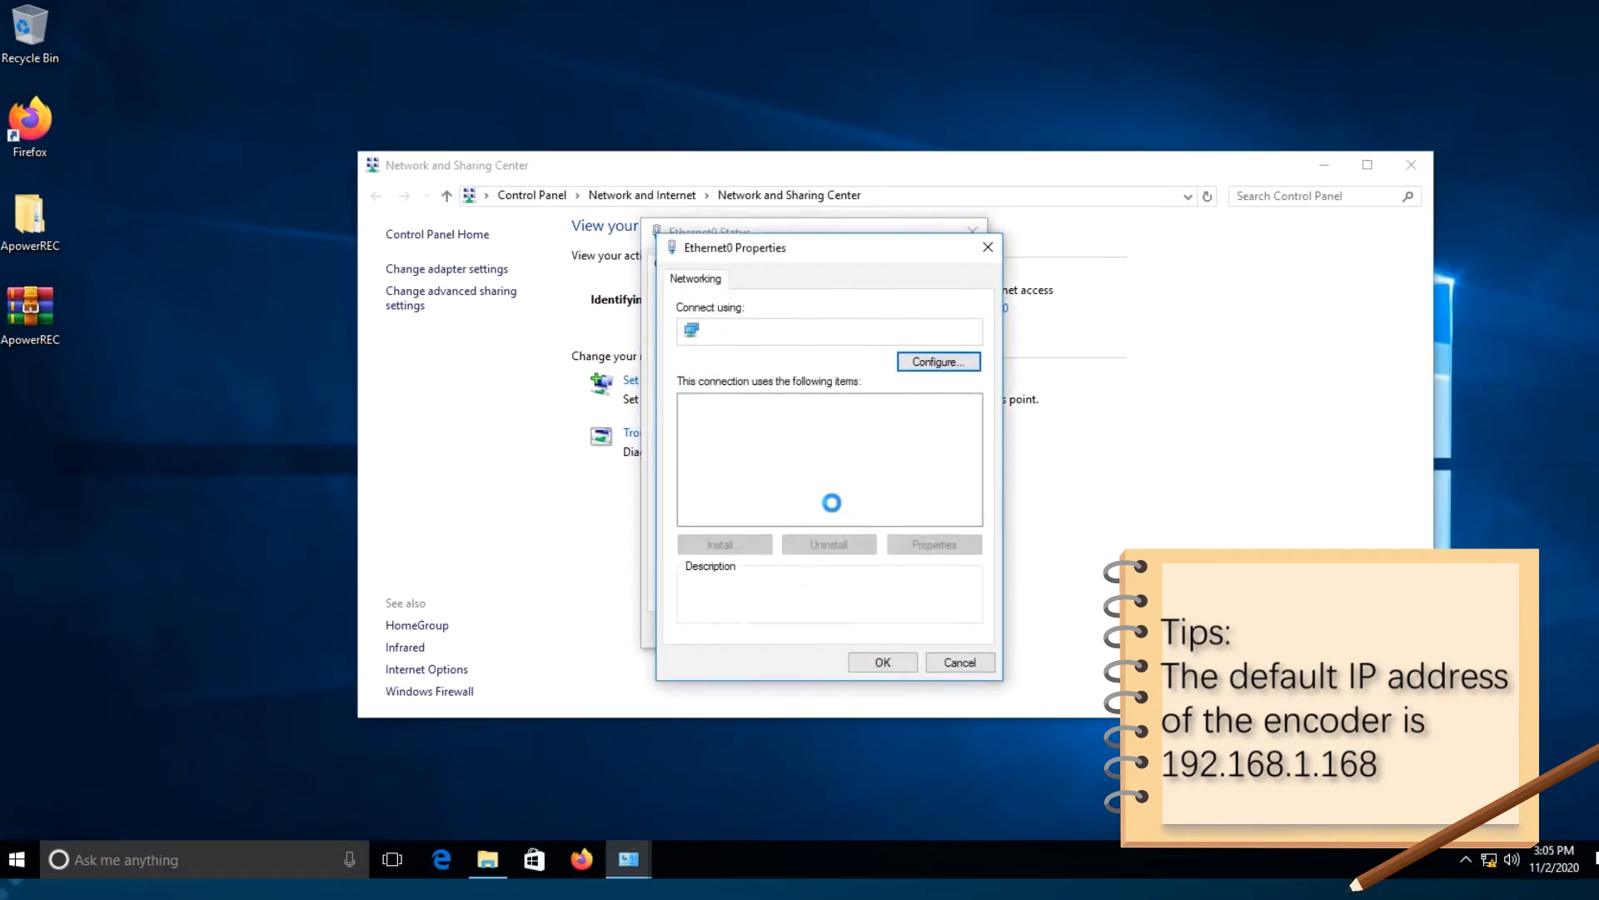
pyautogui.doubleClick(807, 450)
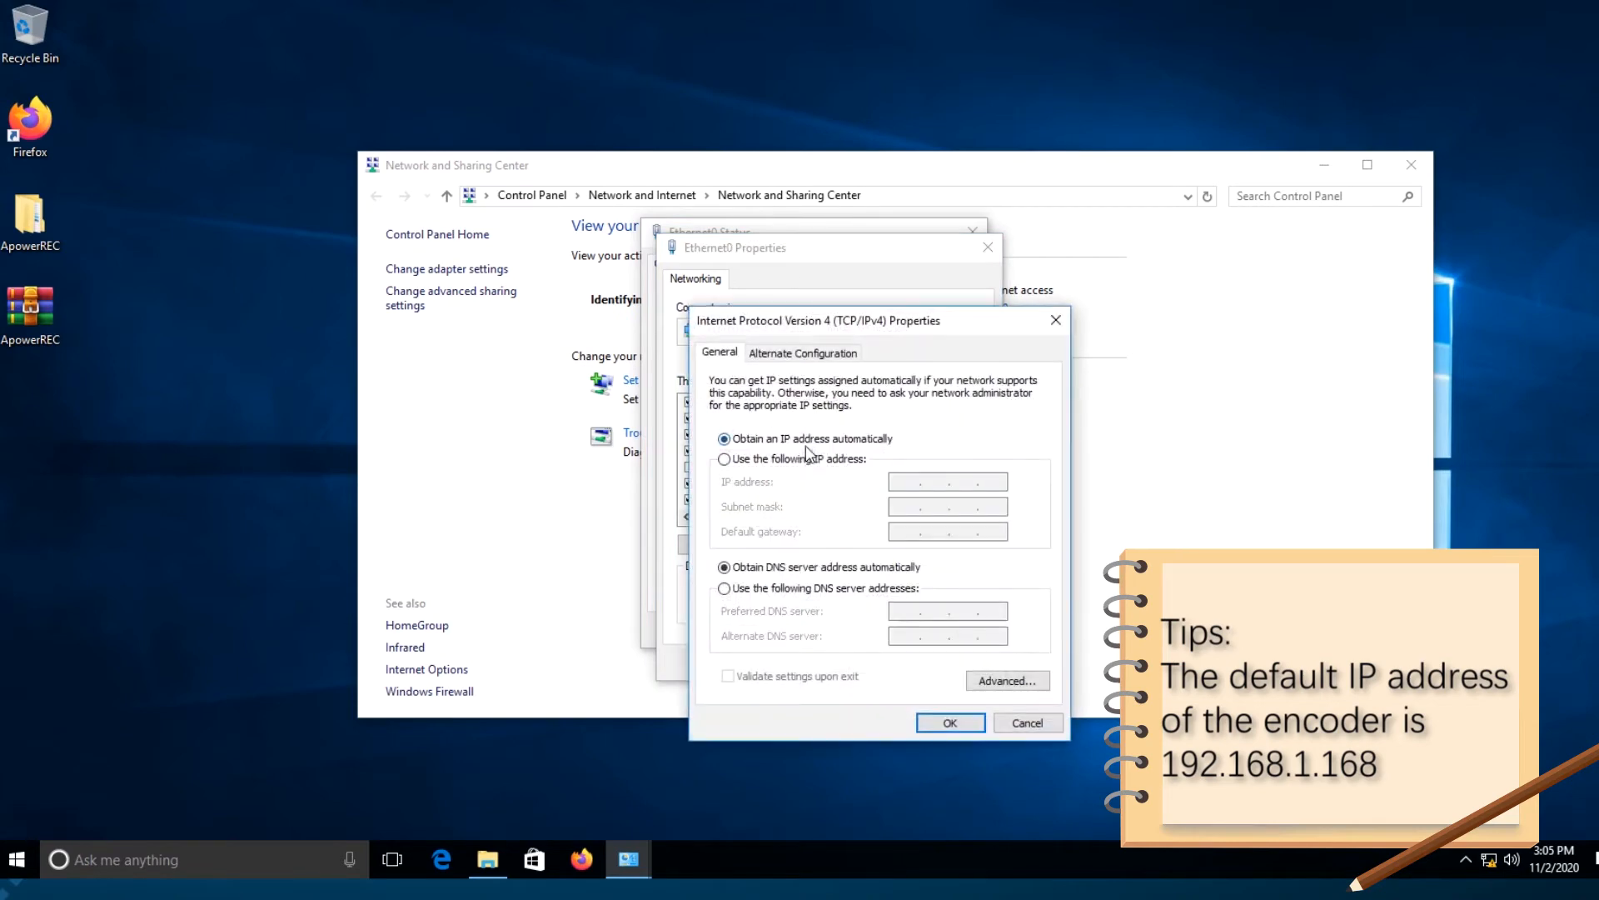
pyautogui.click(805, 459)
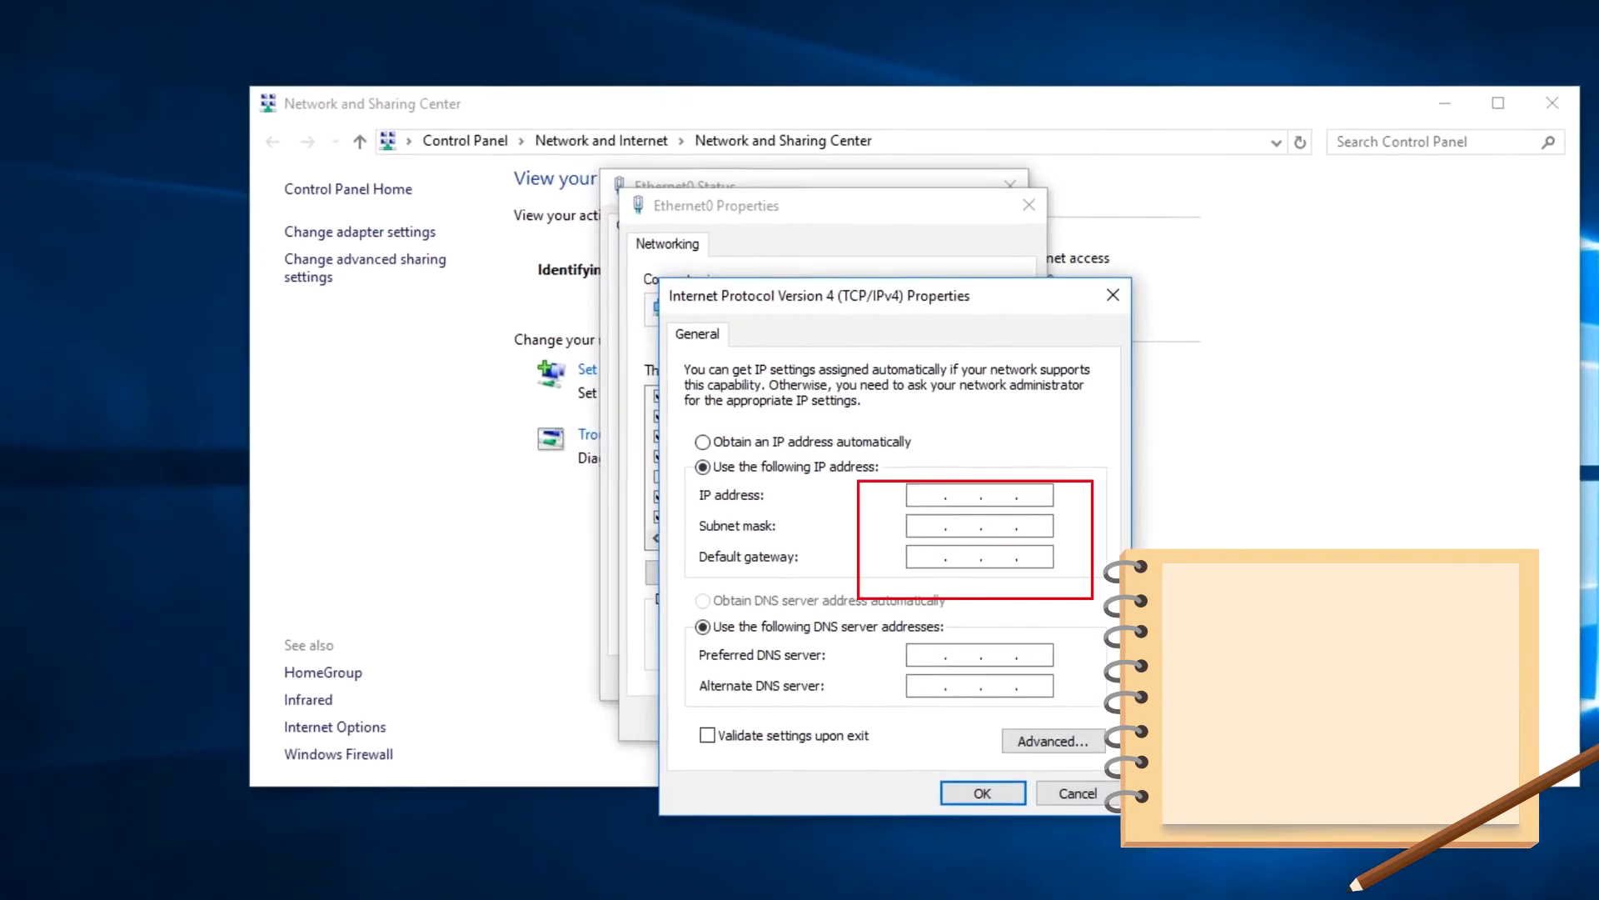
# Set the IP address to 192.168.1.10 with subnet mask 255.255.255.0, then apply and close the Ethernet0 dialogs.
pyautogui.write('192.168.1.10')
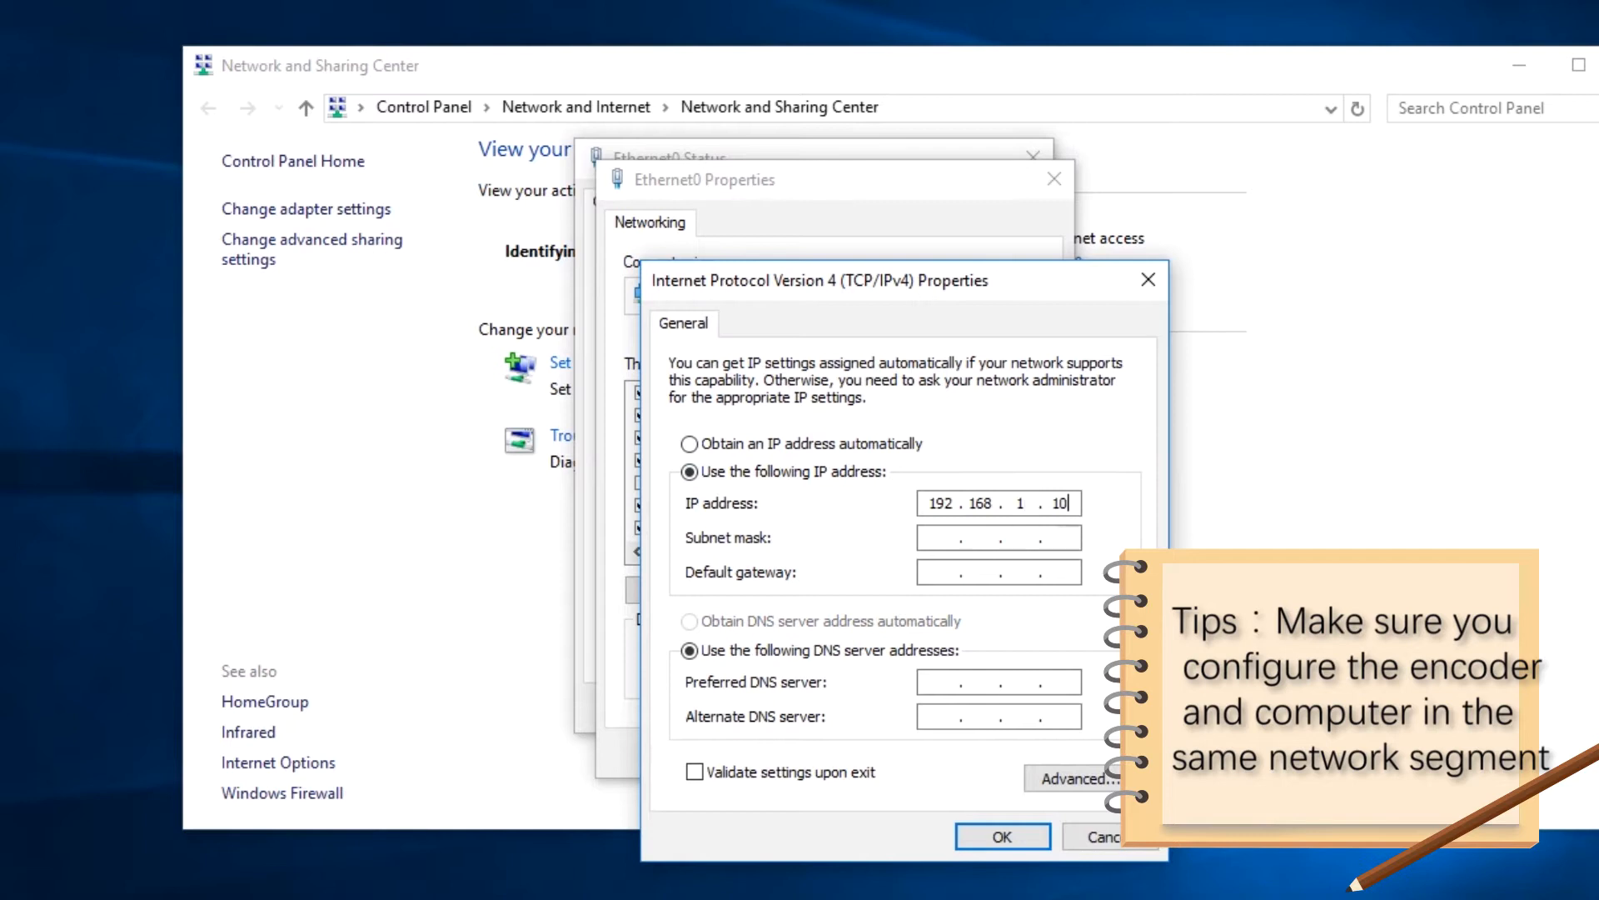
pyautogui.press('Tab')
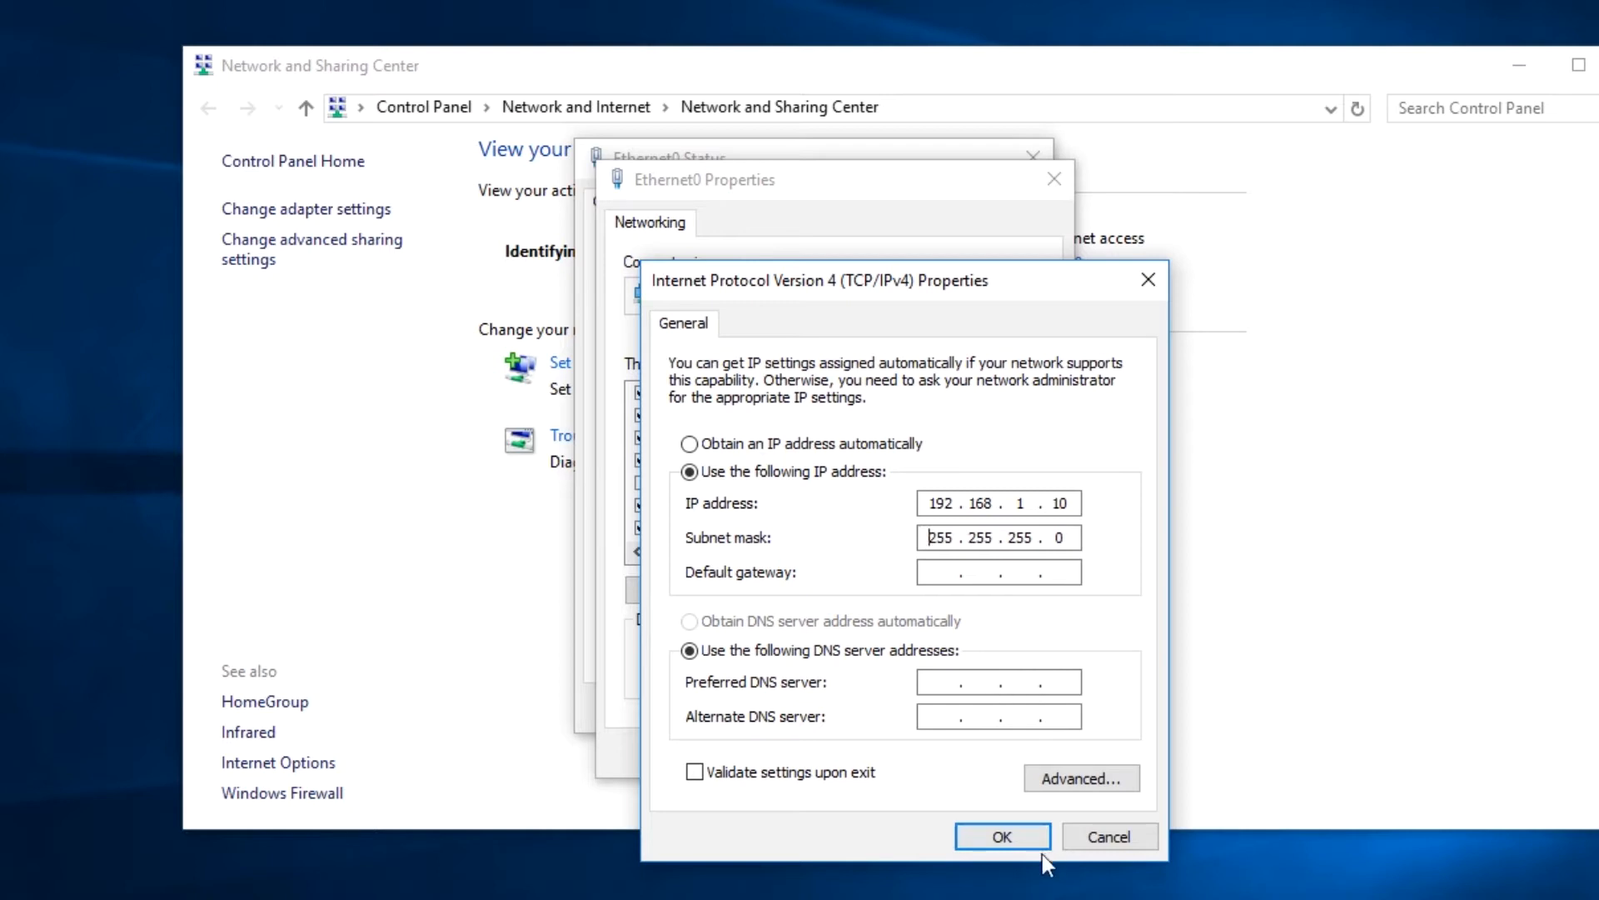
pyautogui.click(987, 826)
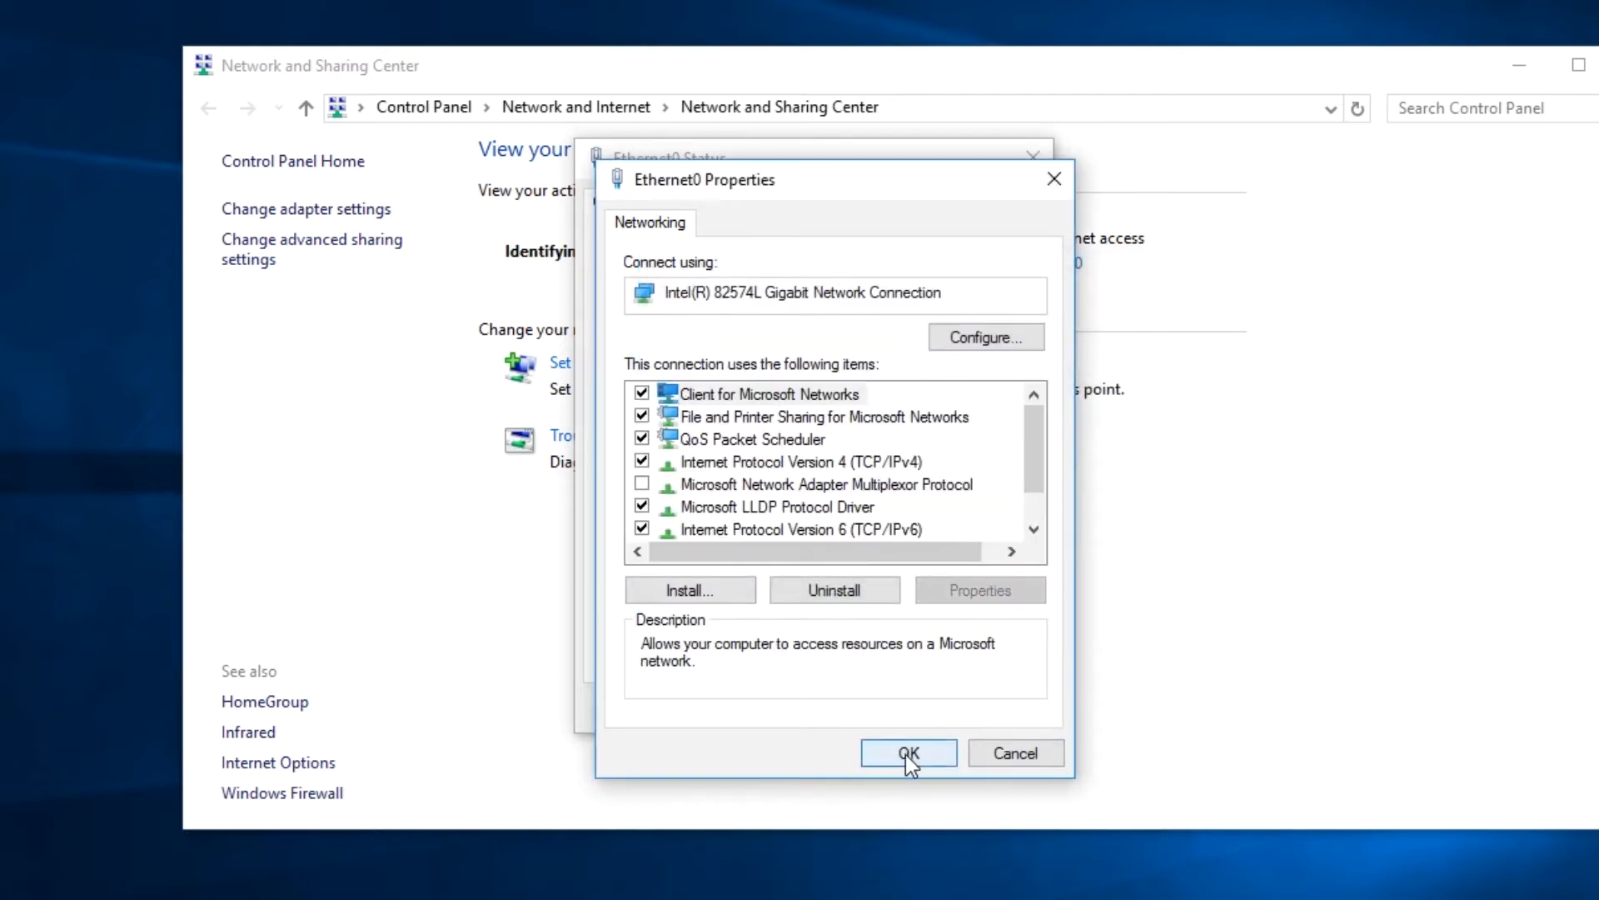
pyautogui.click(908, 754)
pyautogui.click(996, 710)
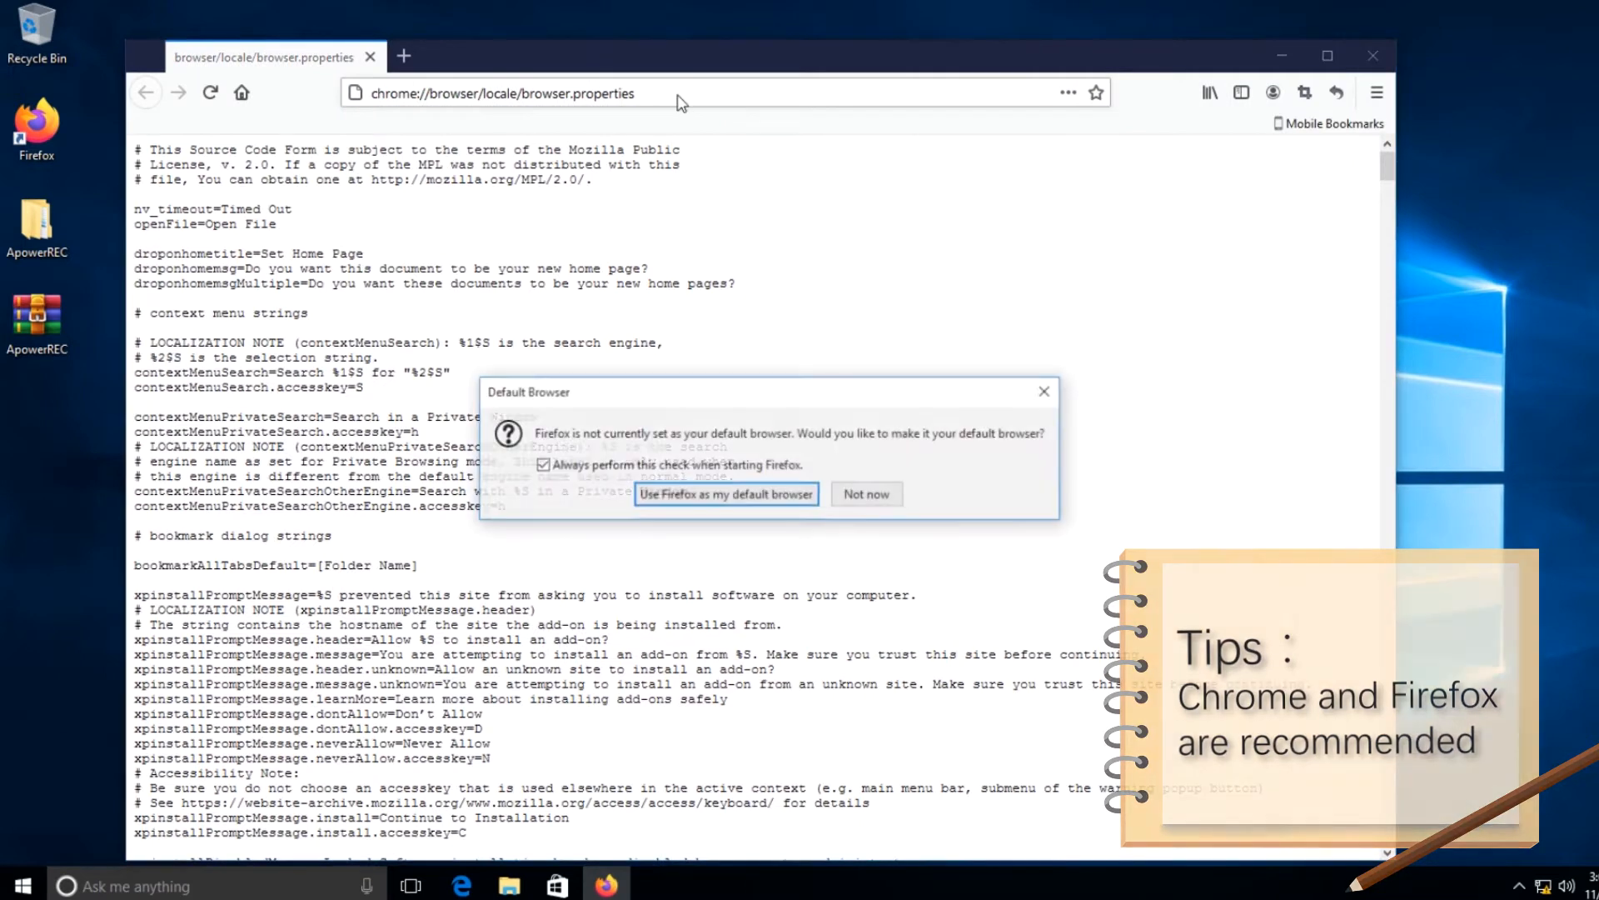
# Switch to Firefox, decline making it the default browser and load the encoder's address 192.168.1.168.
pyautogui.click(866, 494)
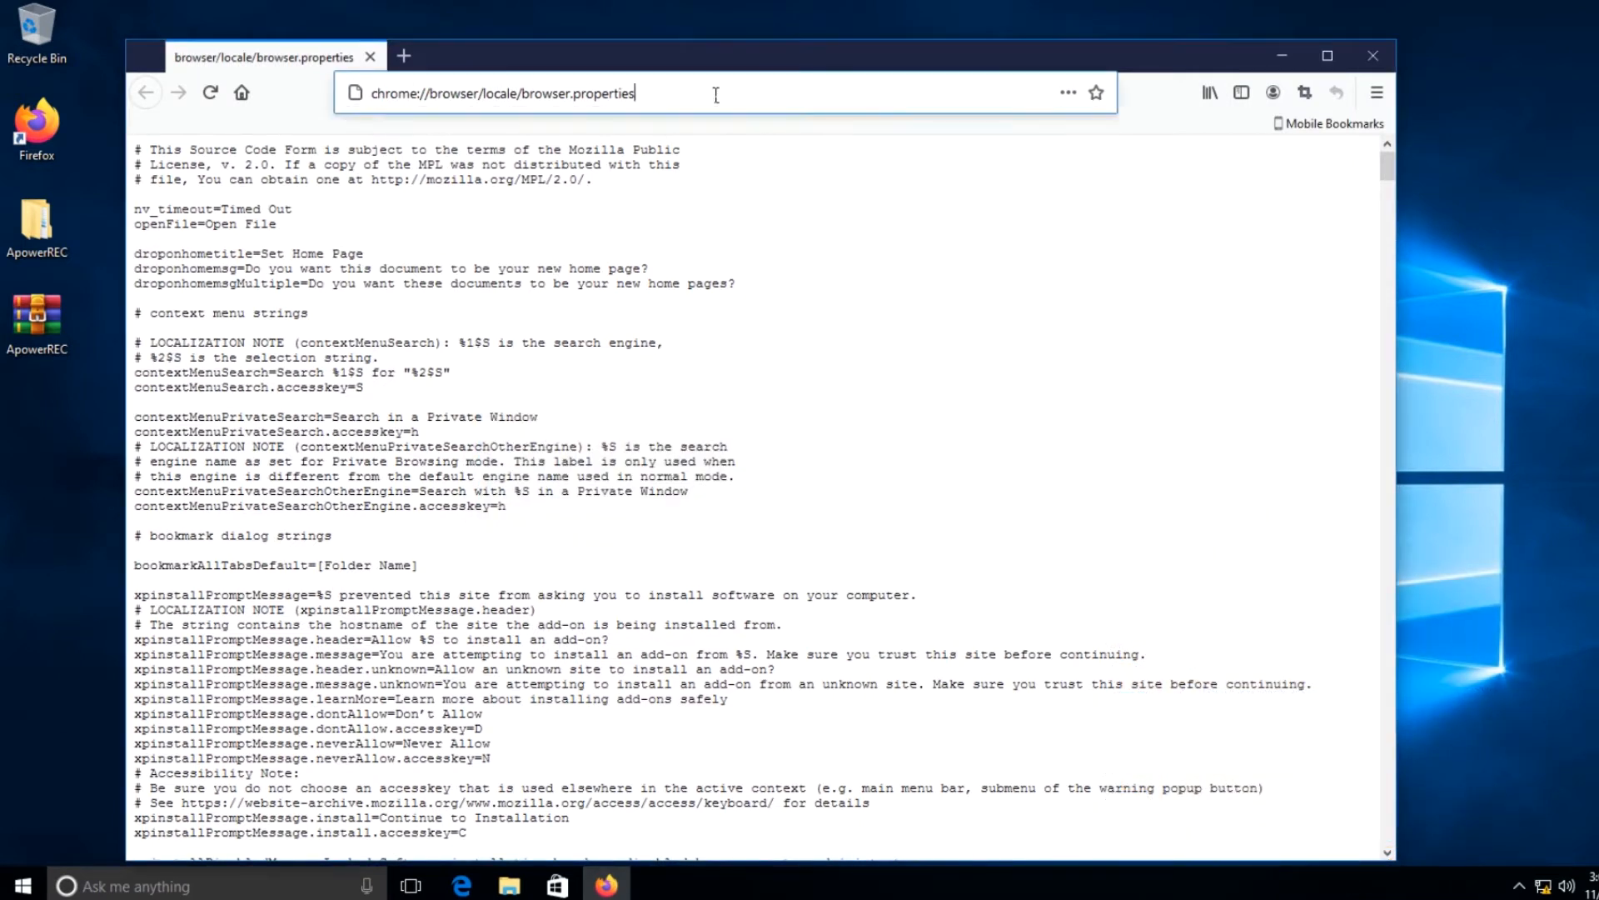
pyautogui.hotkey('ctrl', 'a')
pyautogui.press('BackSpace')
pyautogui.write('192.168.1.168')
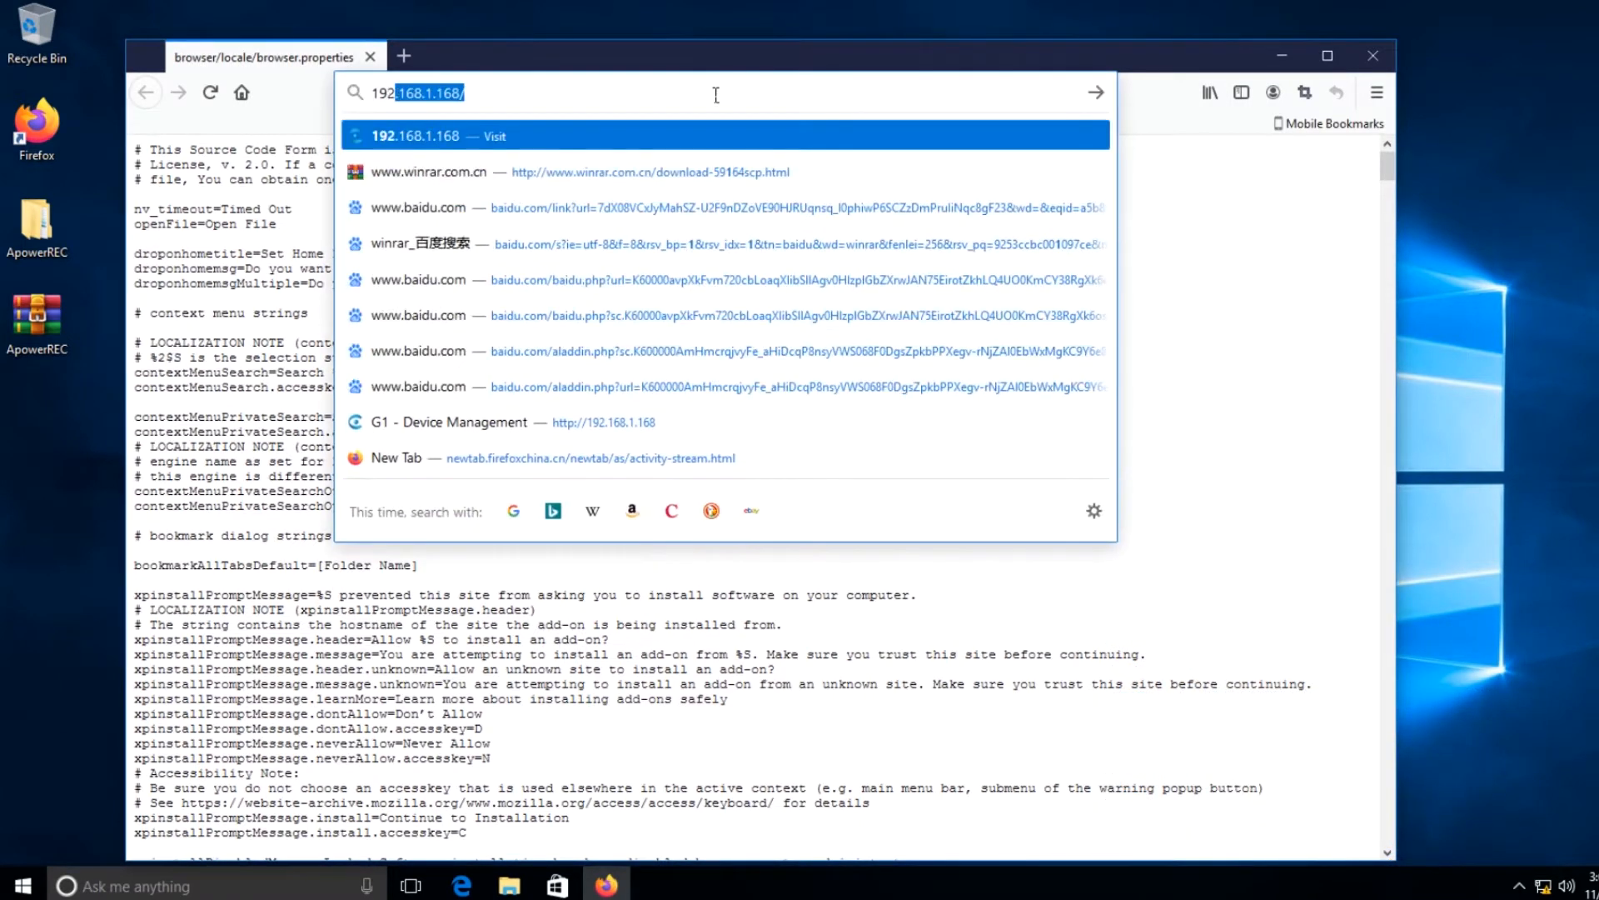
pyautogui.press('Return')
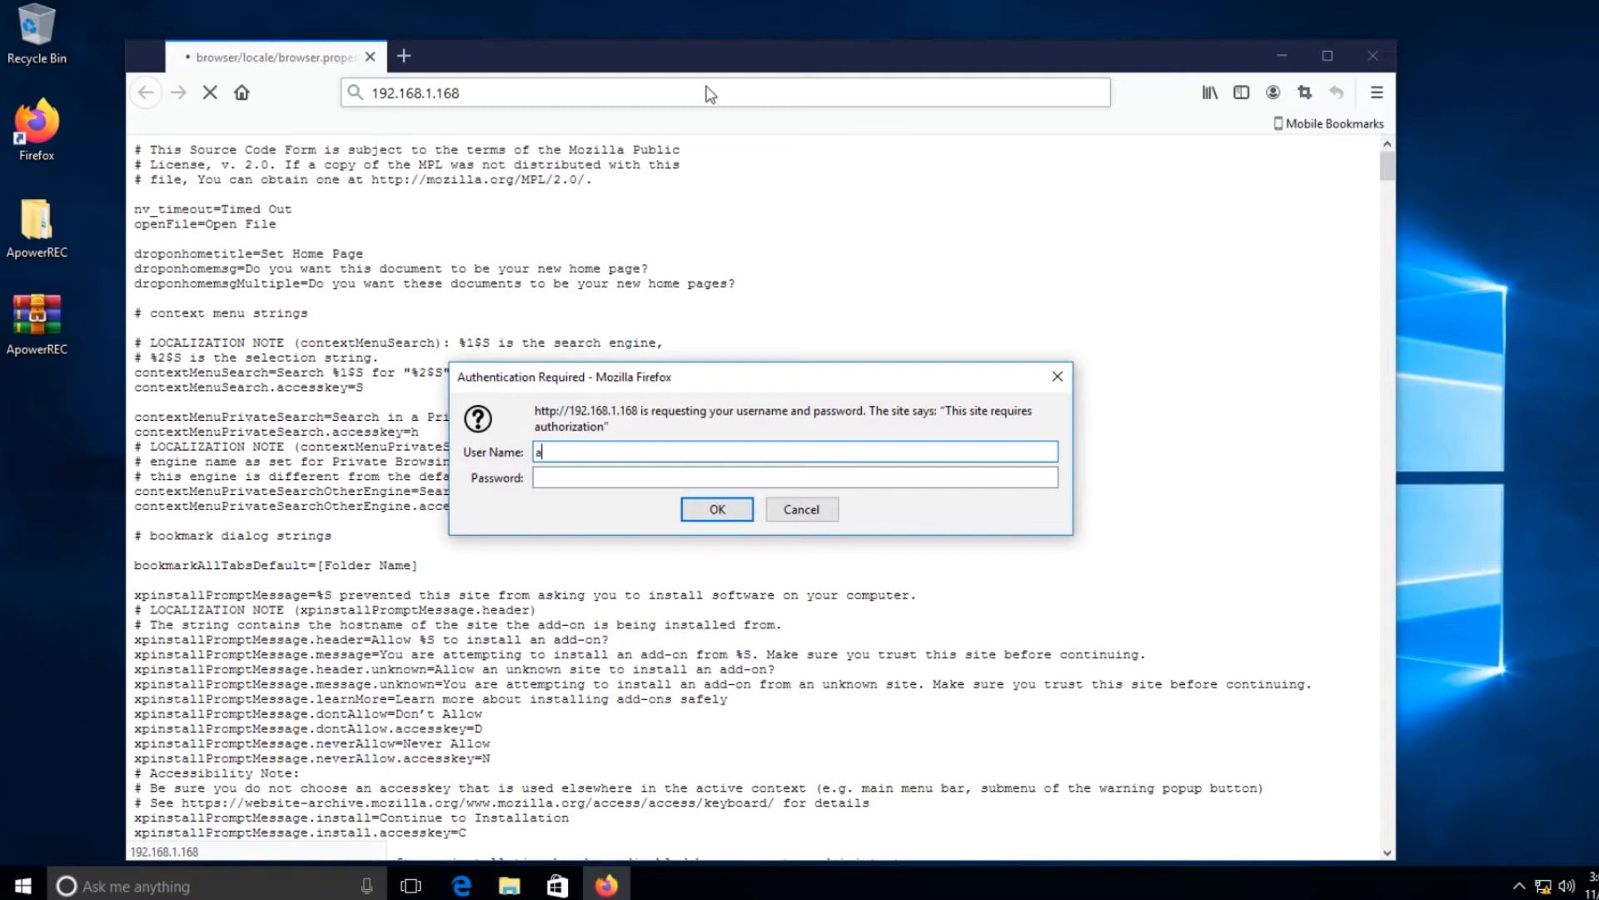
# Sign in to the encoder with the user name and account password, without saving the login in the browser.
pyautogui.press('Tab')
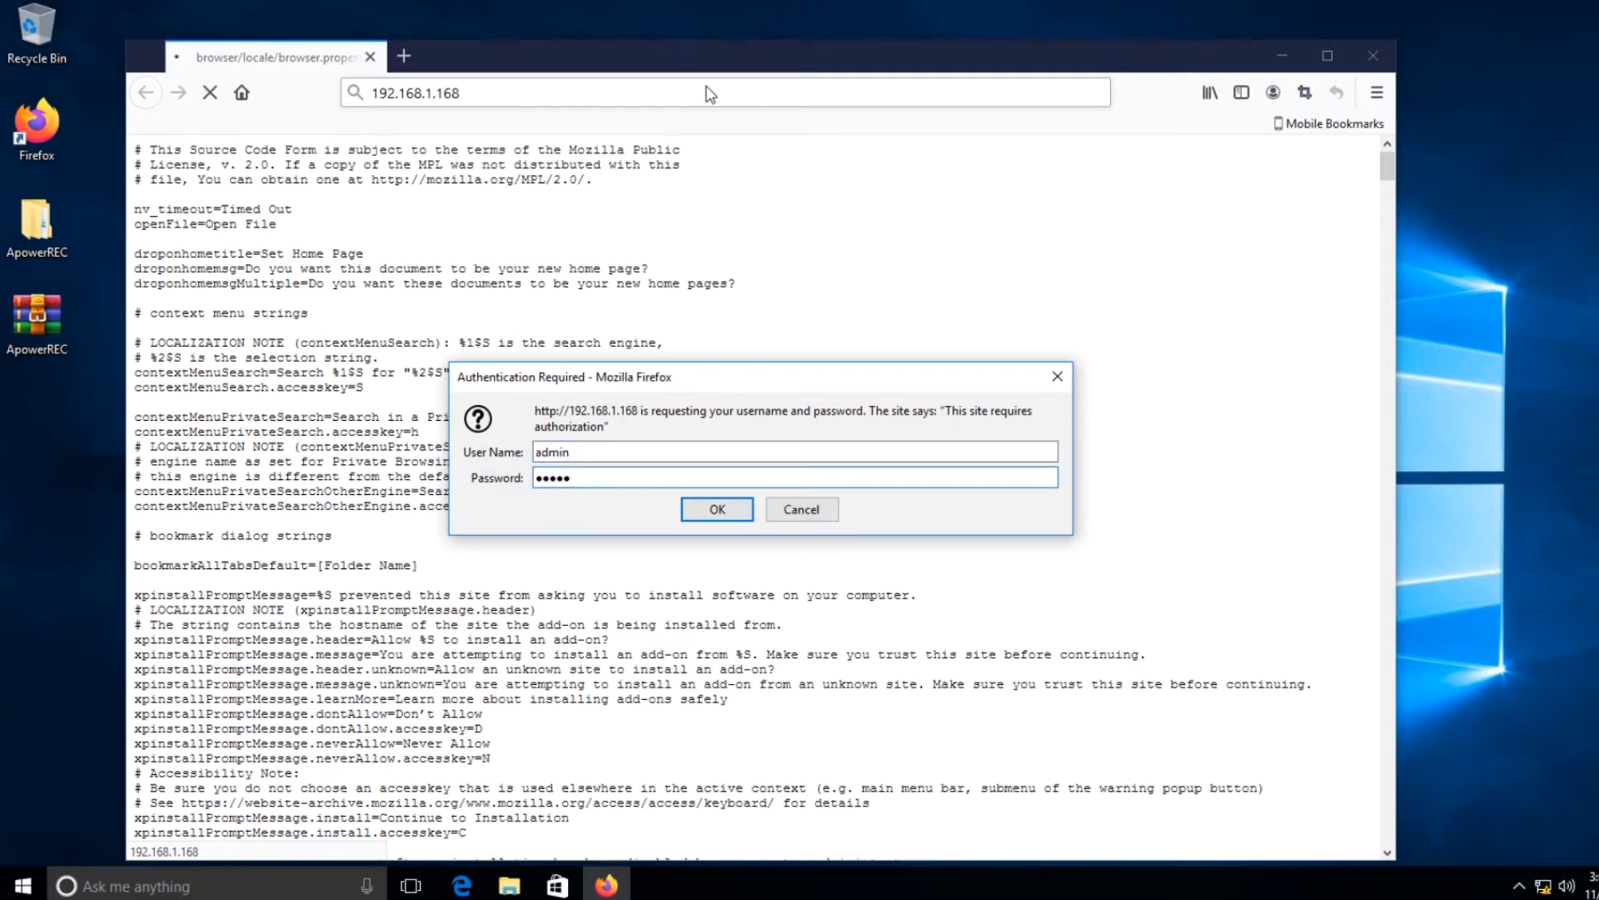
pyautogui.write('admin')
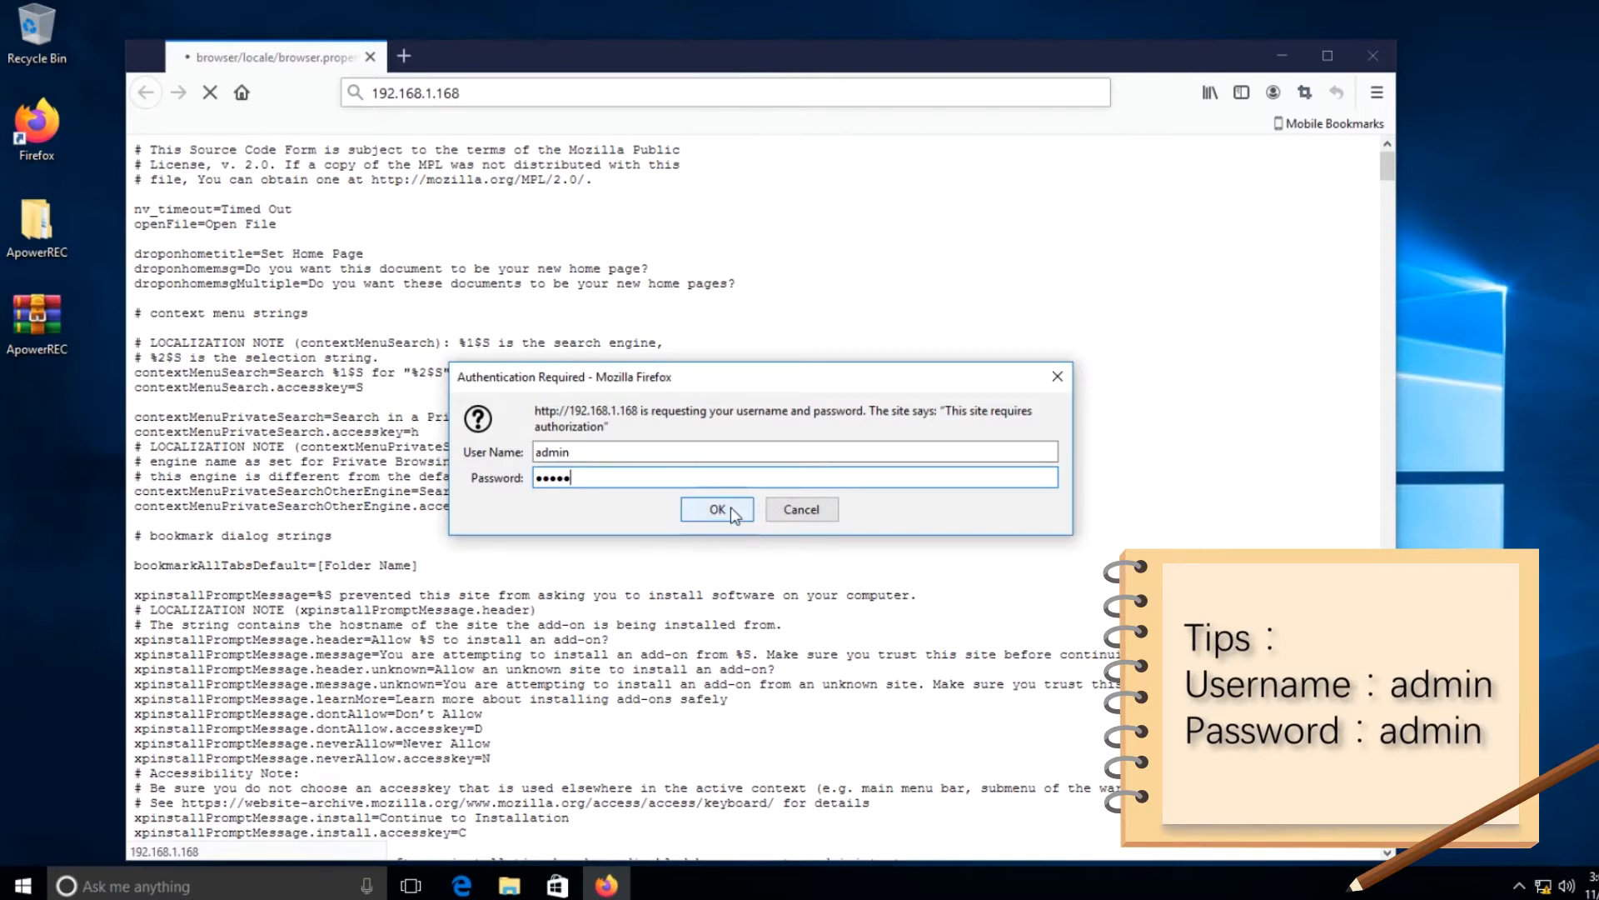
pyautogui.click(731, 506)
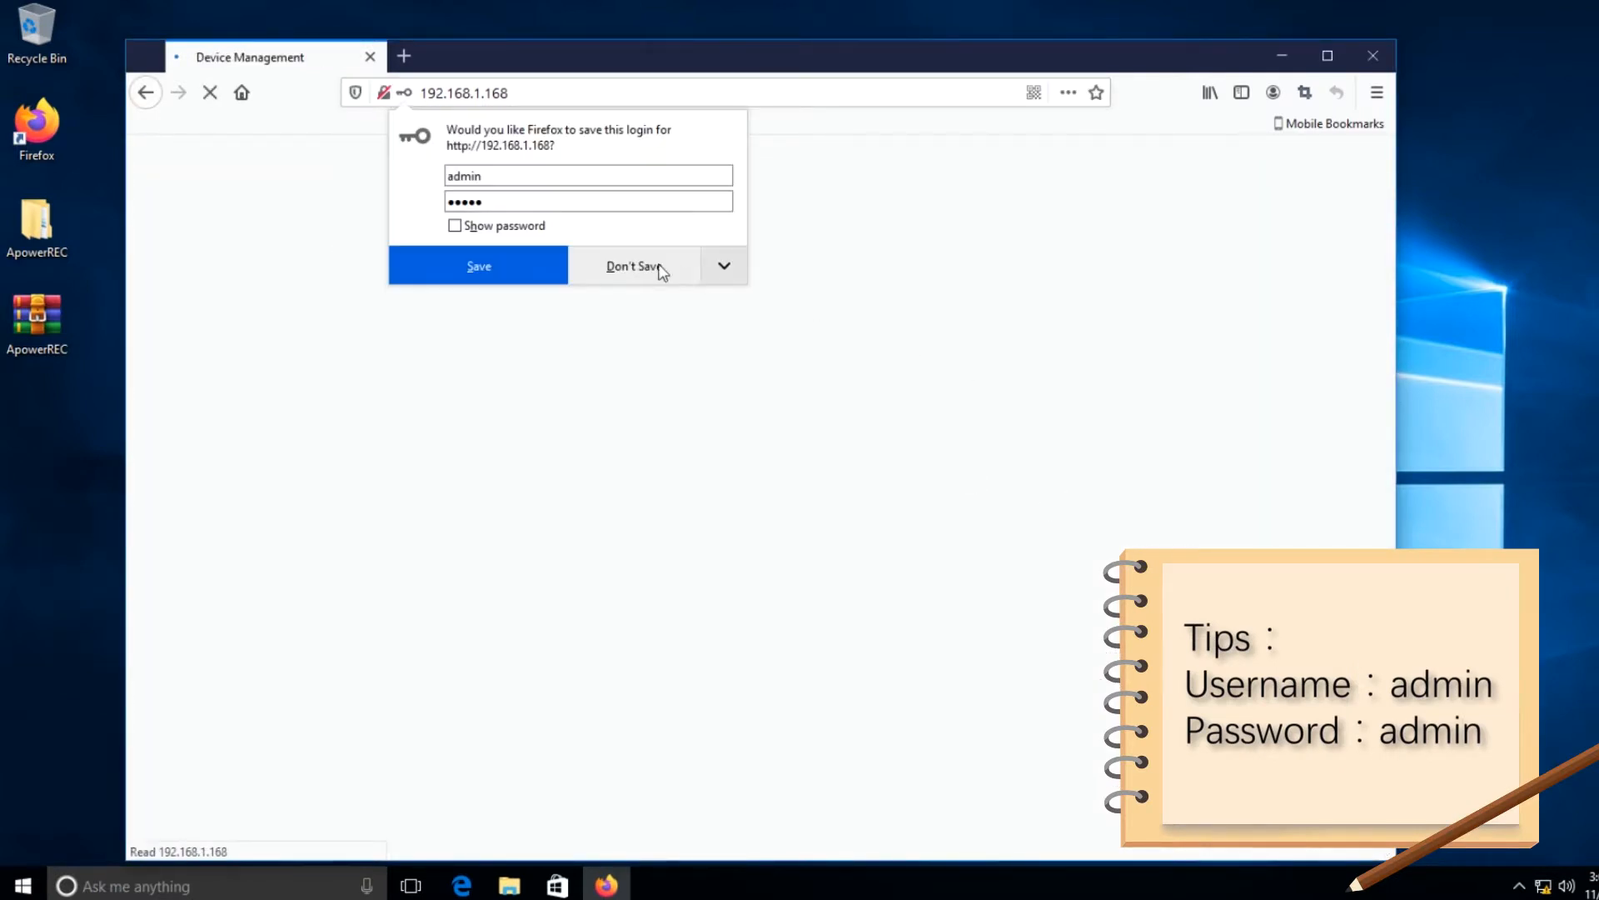
pyautogui.click(653, 266)
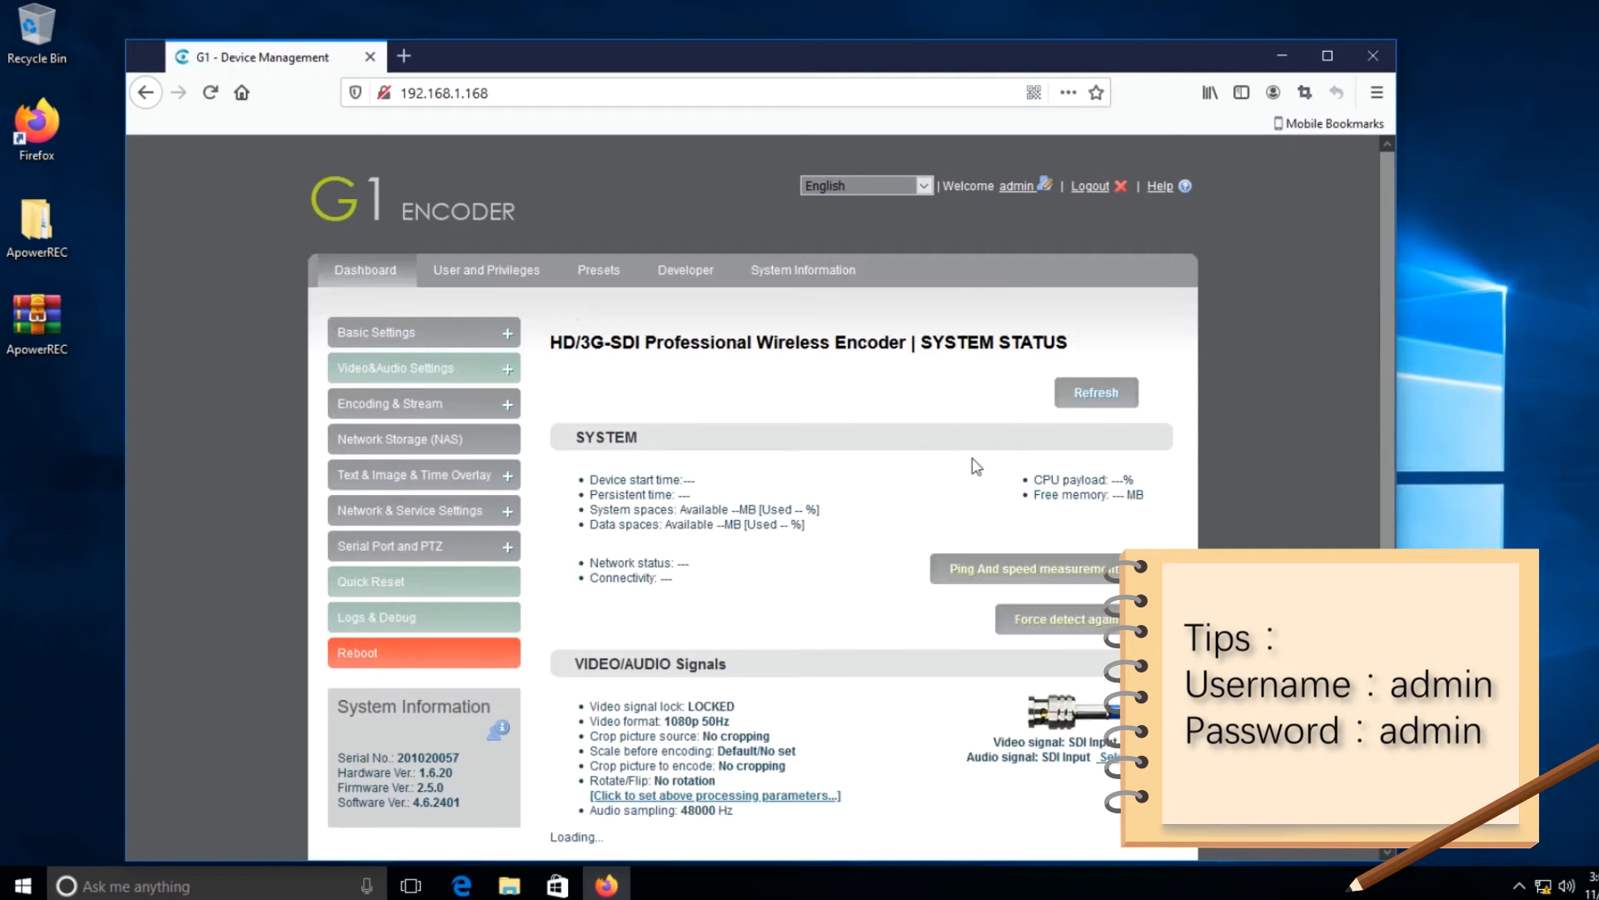
# Examine the video signal status and the Motion JPEG preview on the encoder's status page to check the video source.
pyautogui.scroll(-3, 879, 563)
pyautogui.scroll(-3, 879, 563)
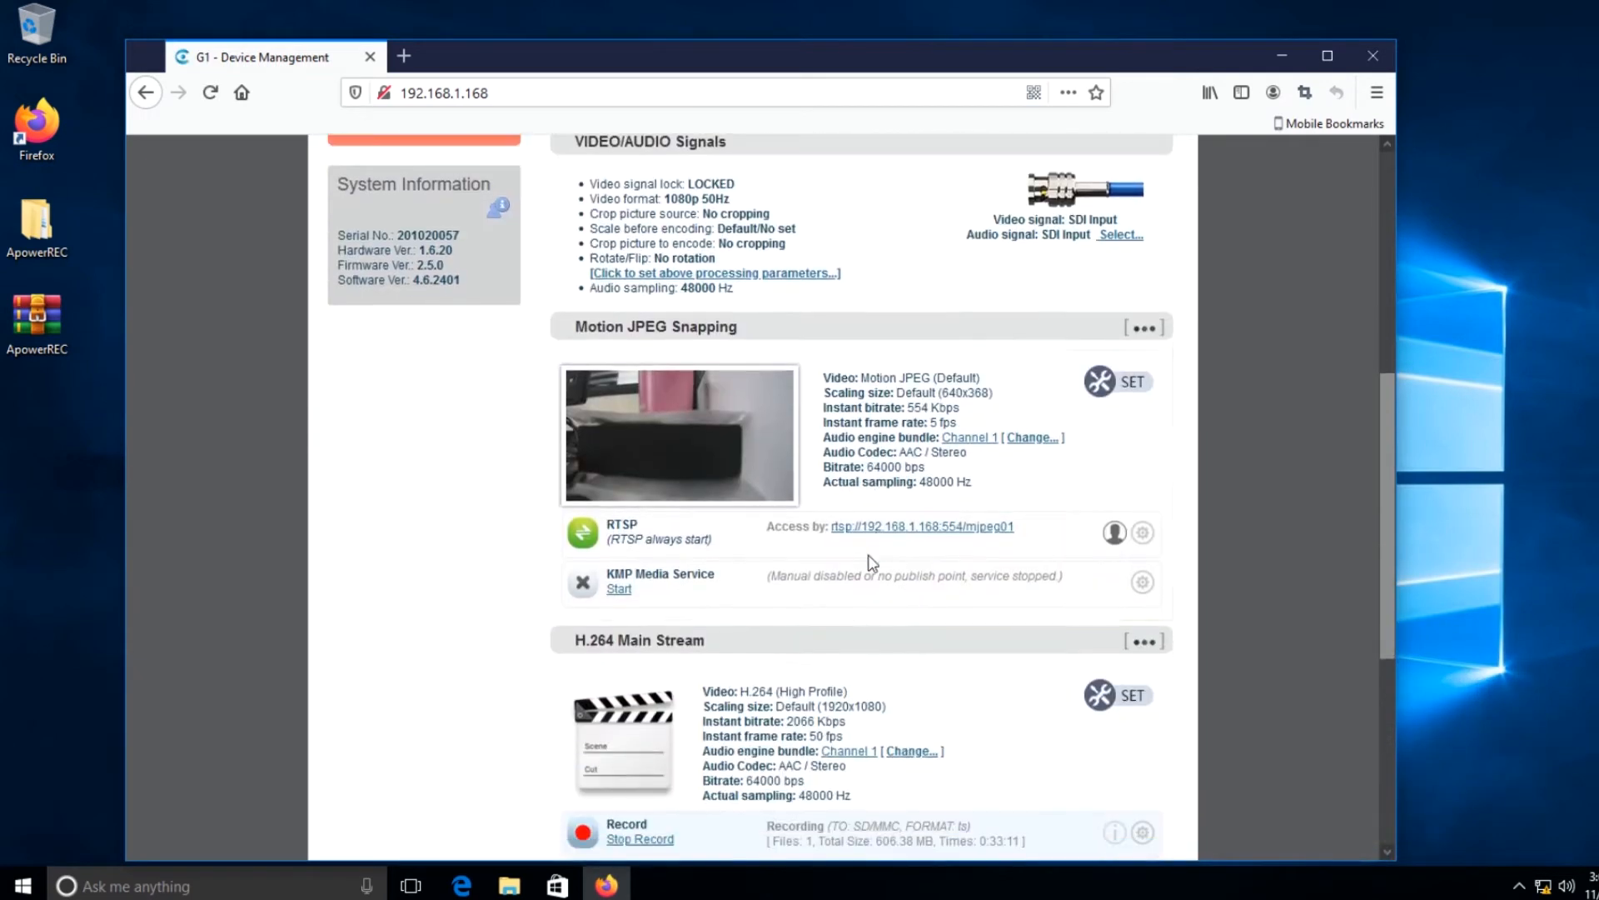
pyautogui.scroll(6, 858, 560)
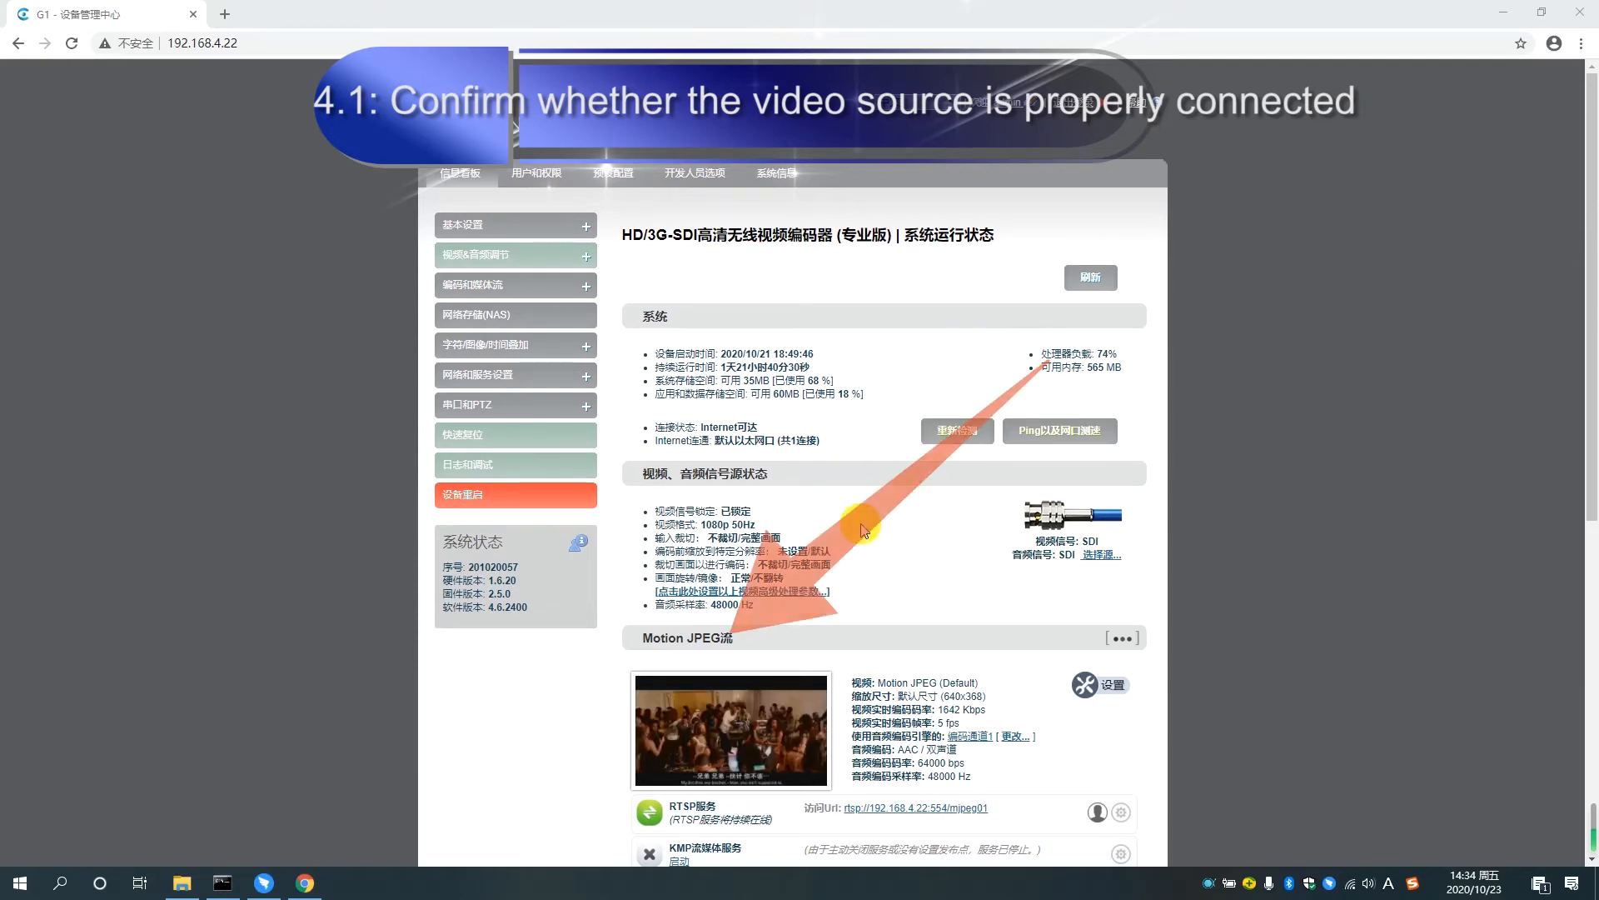
pyautogui.scroll(-1, 861, 525)
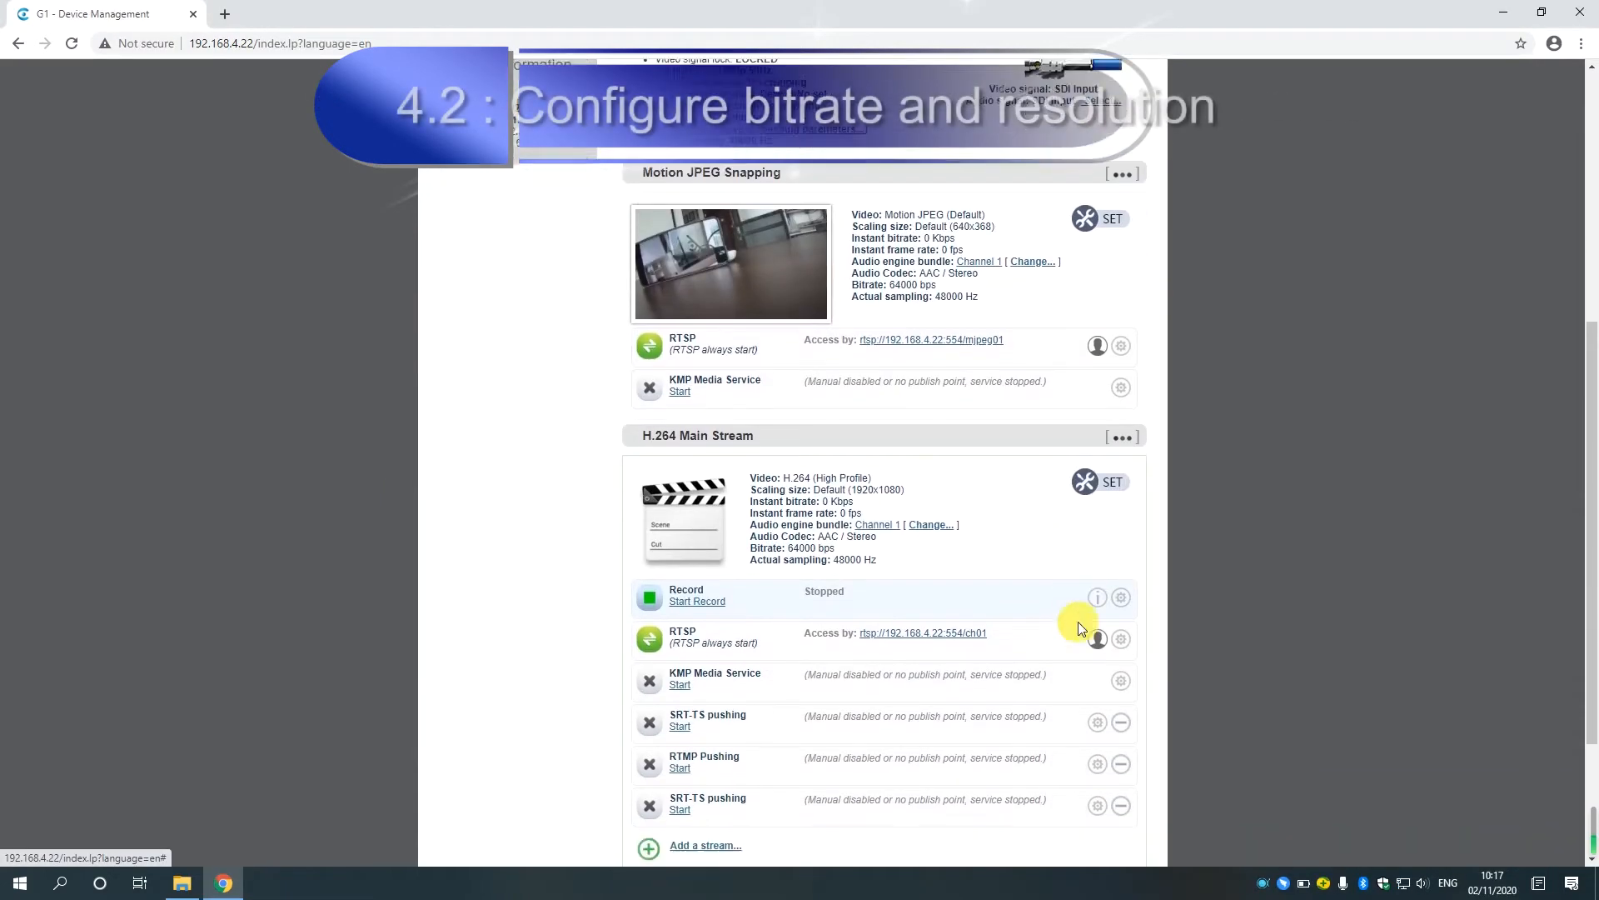
pyautogui.scroll(4, 941, 532)
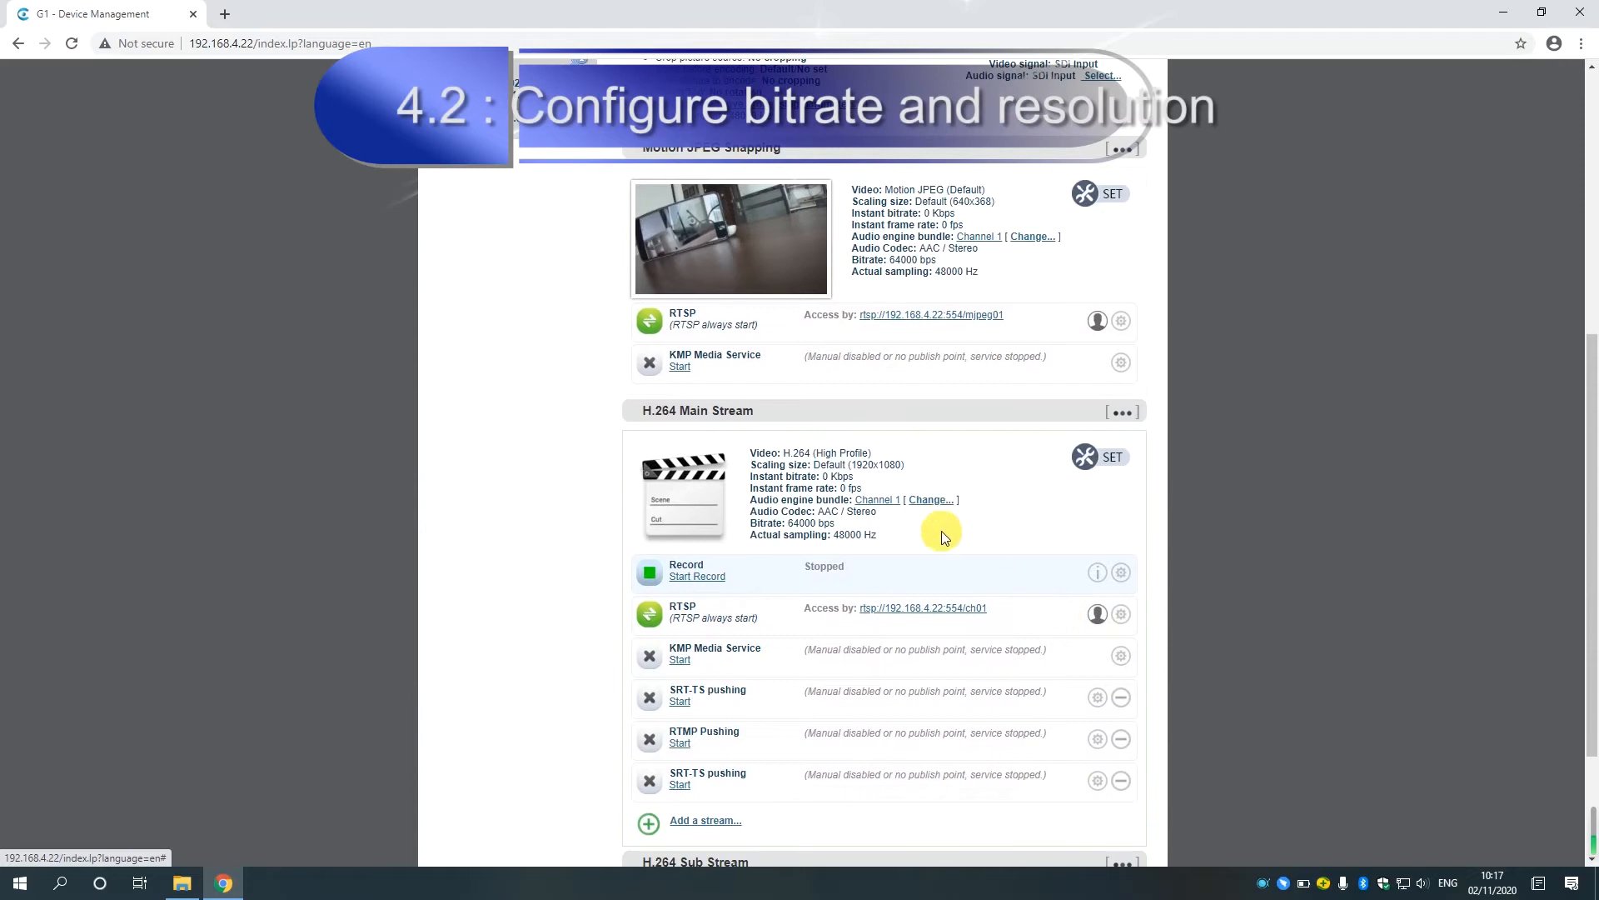
# Open the encoder parameters of the H.264 Main Stream from the Encoding & Stream Settings.
pyautogui.scroll(1, 858, 427)
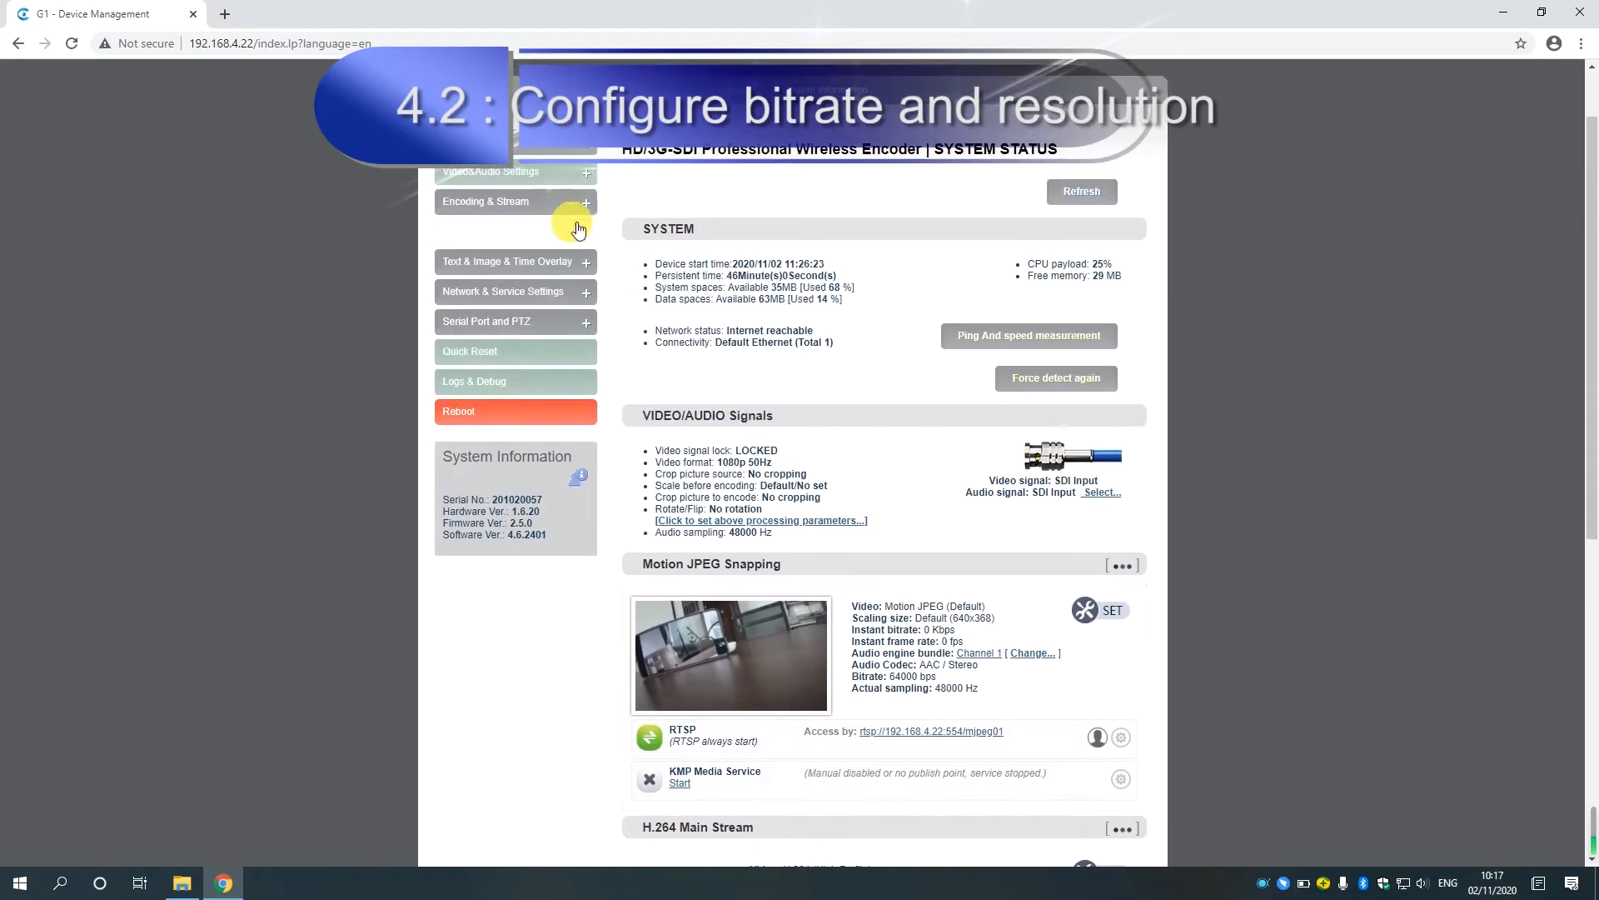
pyautogui.click(522, 215)
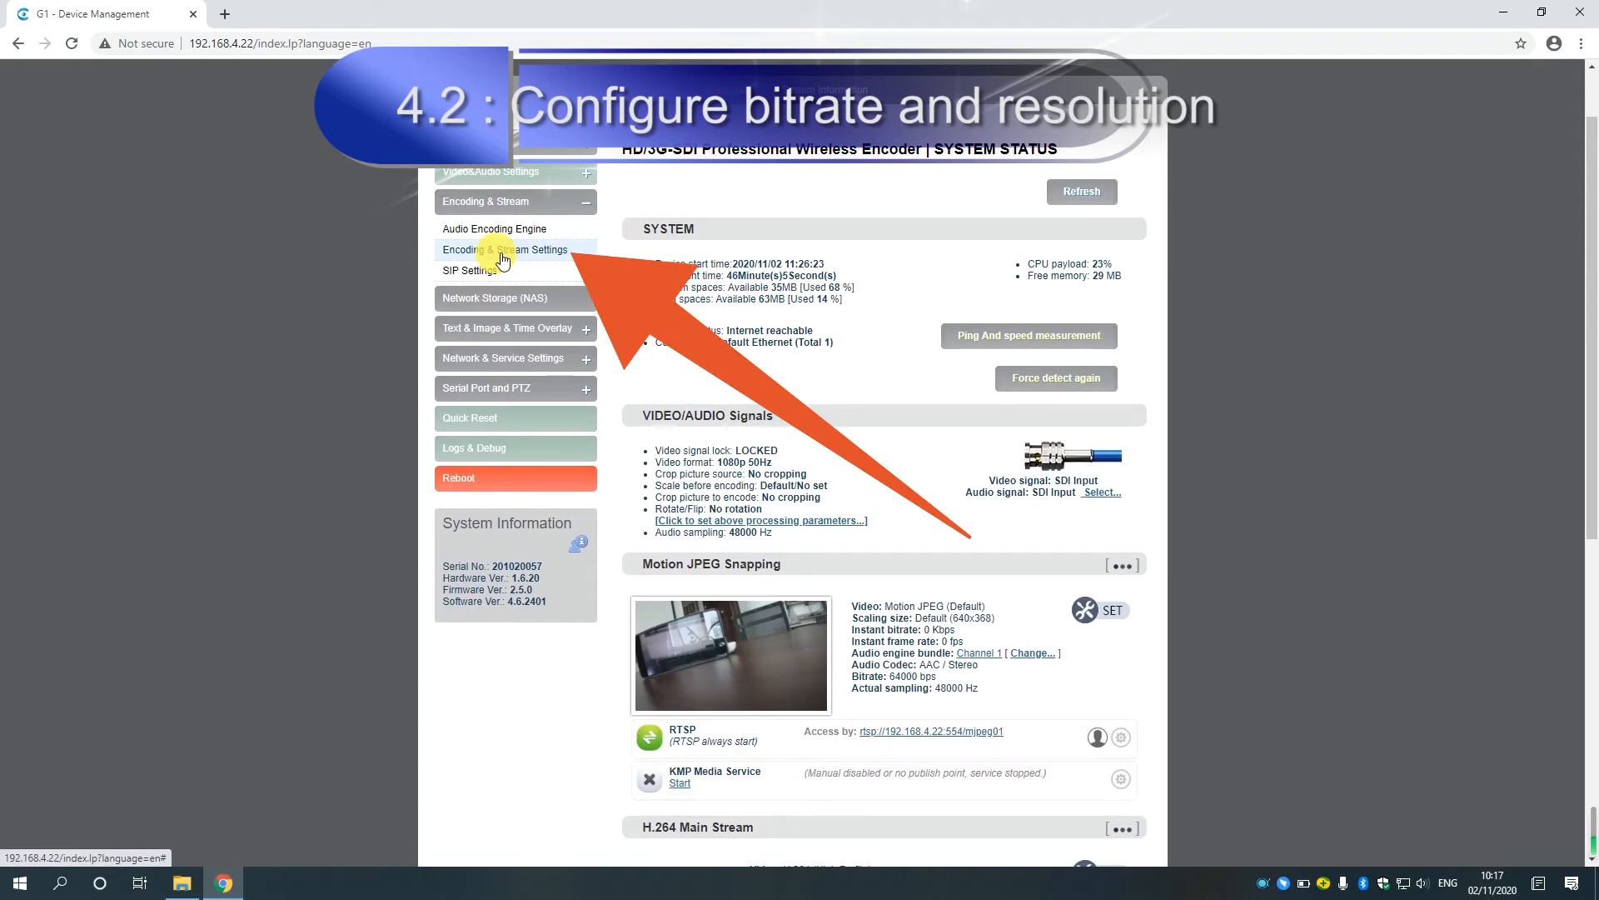
pyautogui.click(503, 260)
pyautogui.moveTo(783, 363)
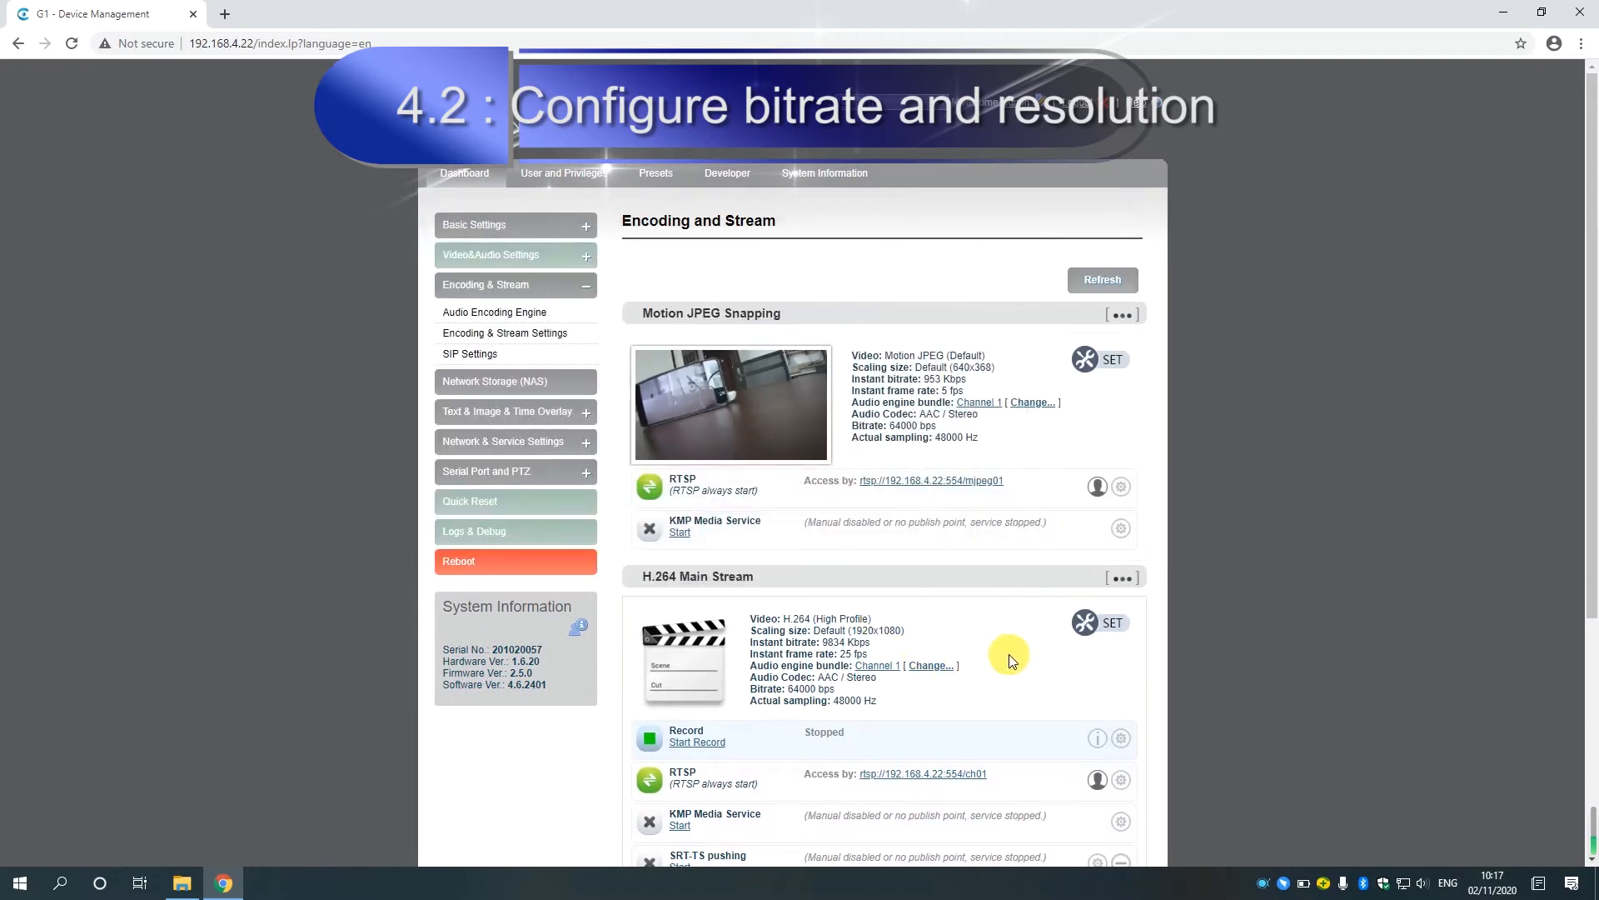
pyautogui.click(1106, 633)
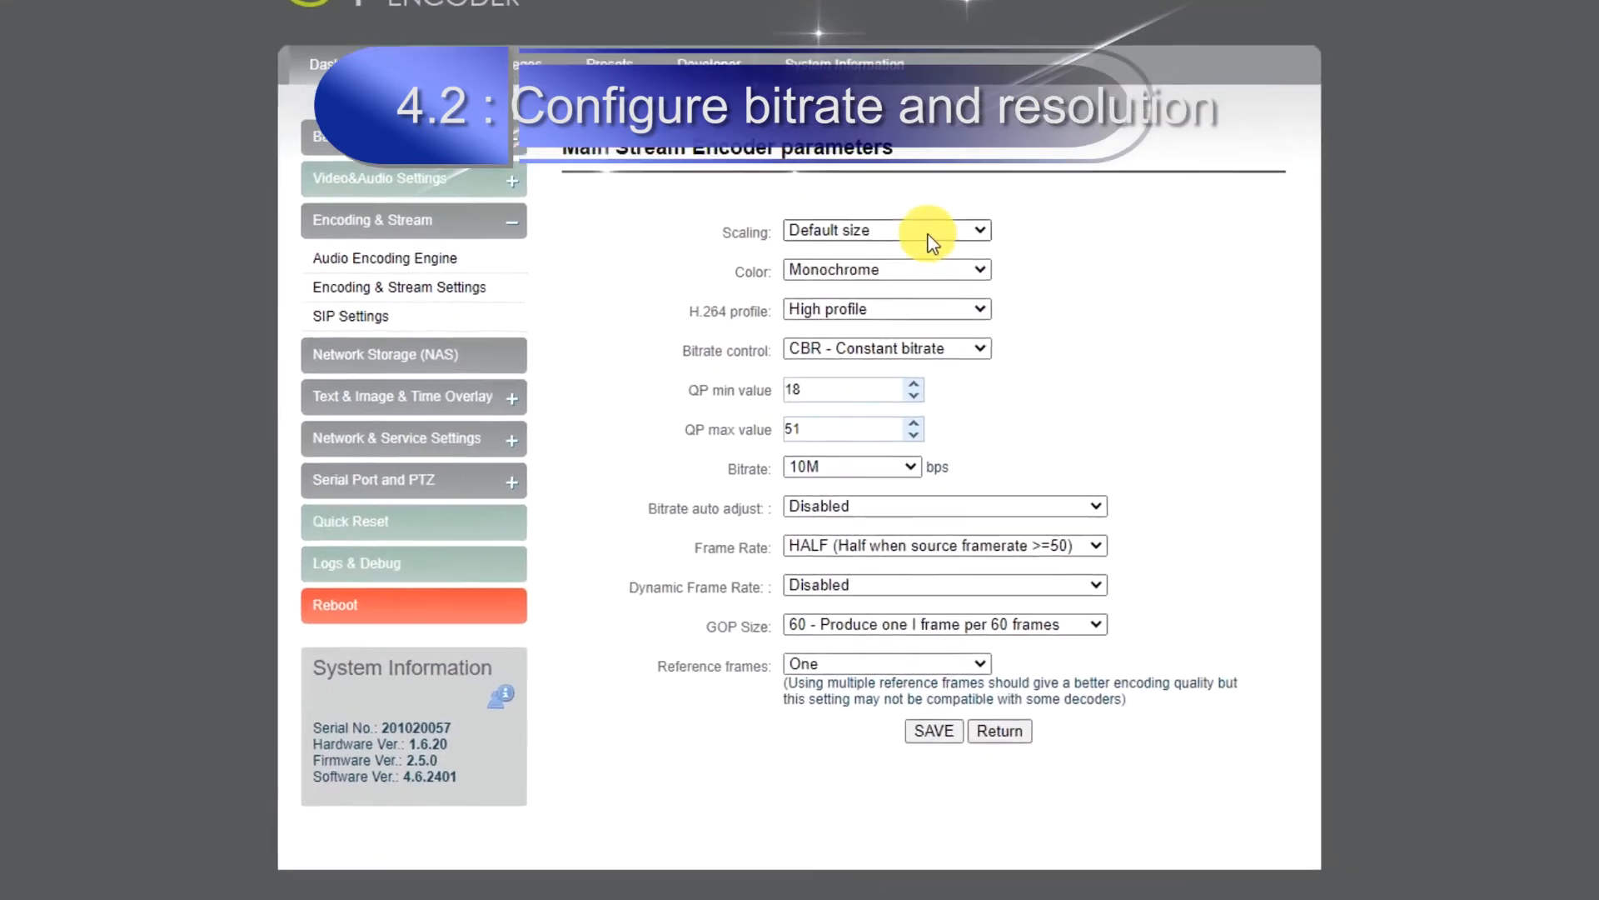
# Set the main stream's scaling to 1280x720(16:9) and its bitrate to 1.5M.
pyautogui.click(916, 251)
pyautogui.click(880, 390)
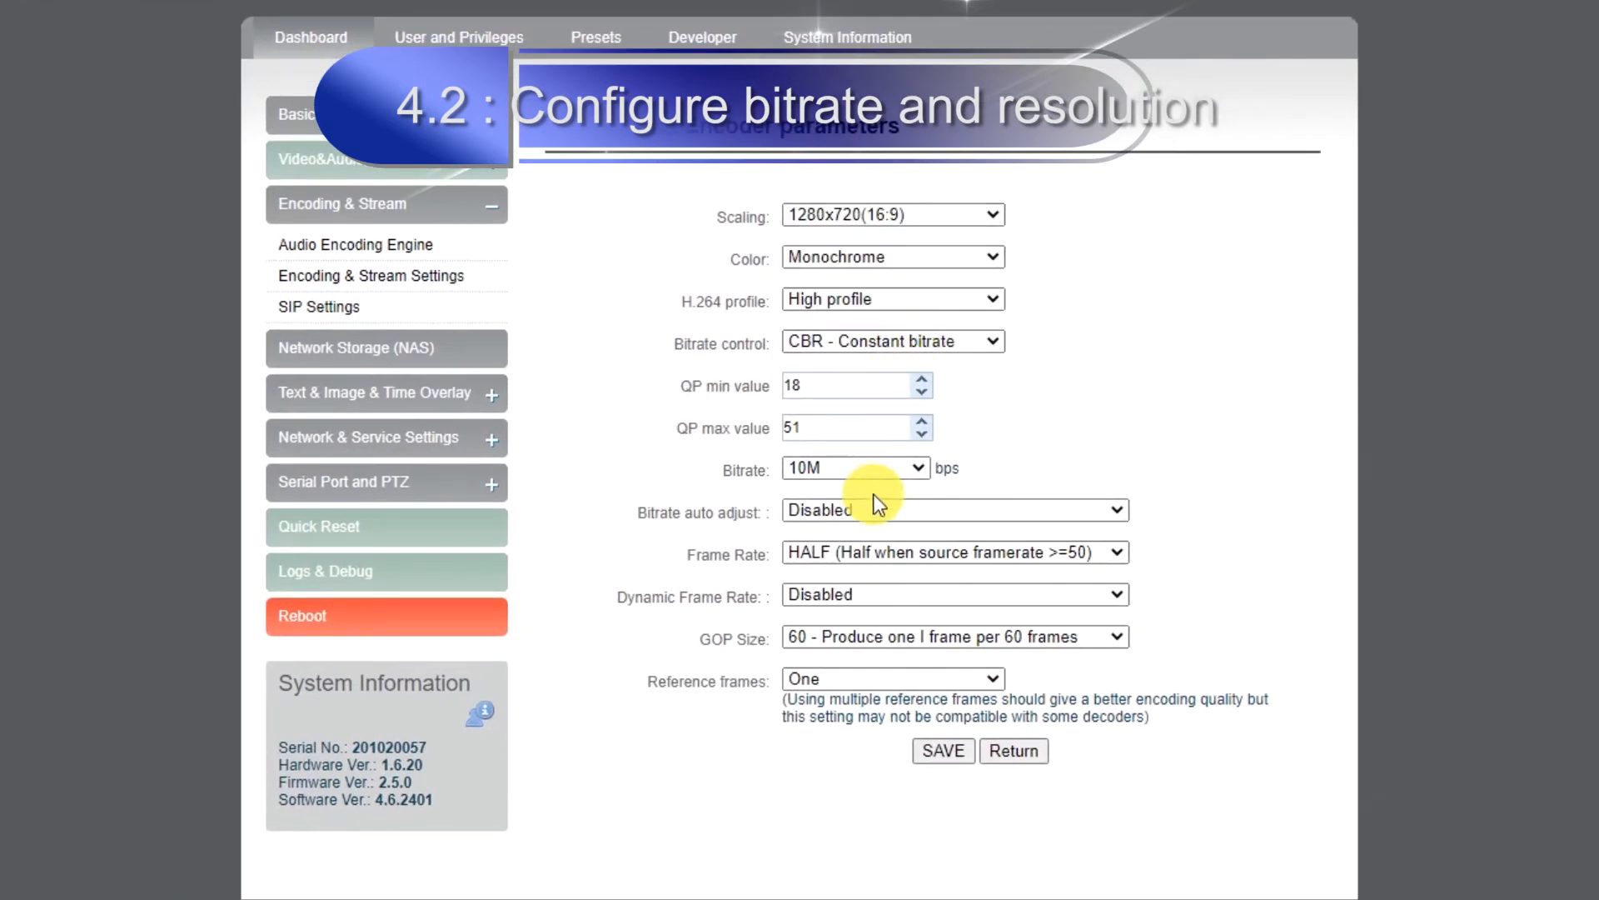
pyautogui.click(843, 478)
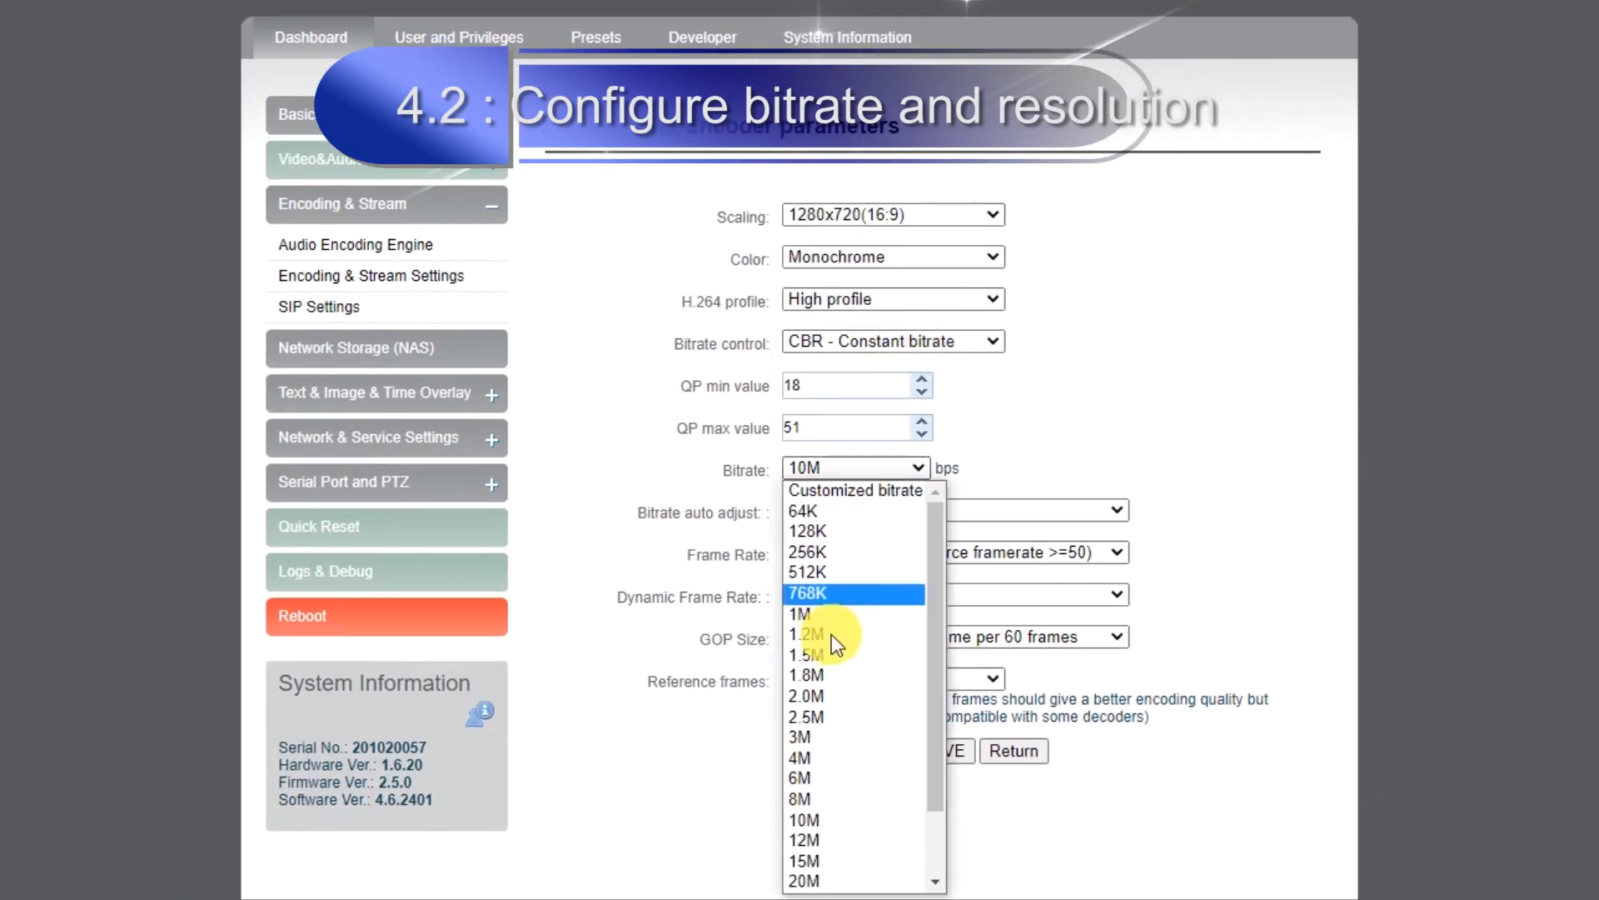
pyautogui.click(828, 692)
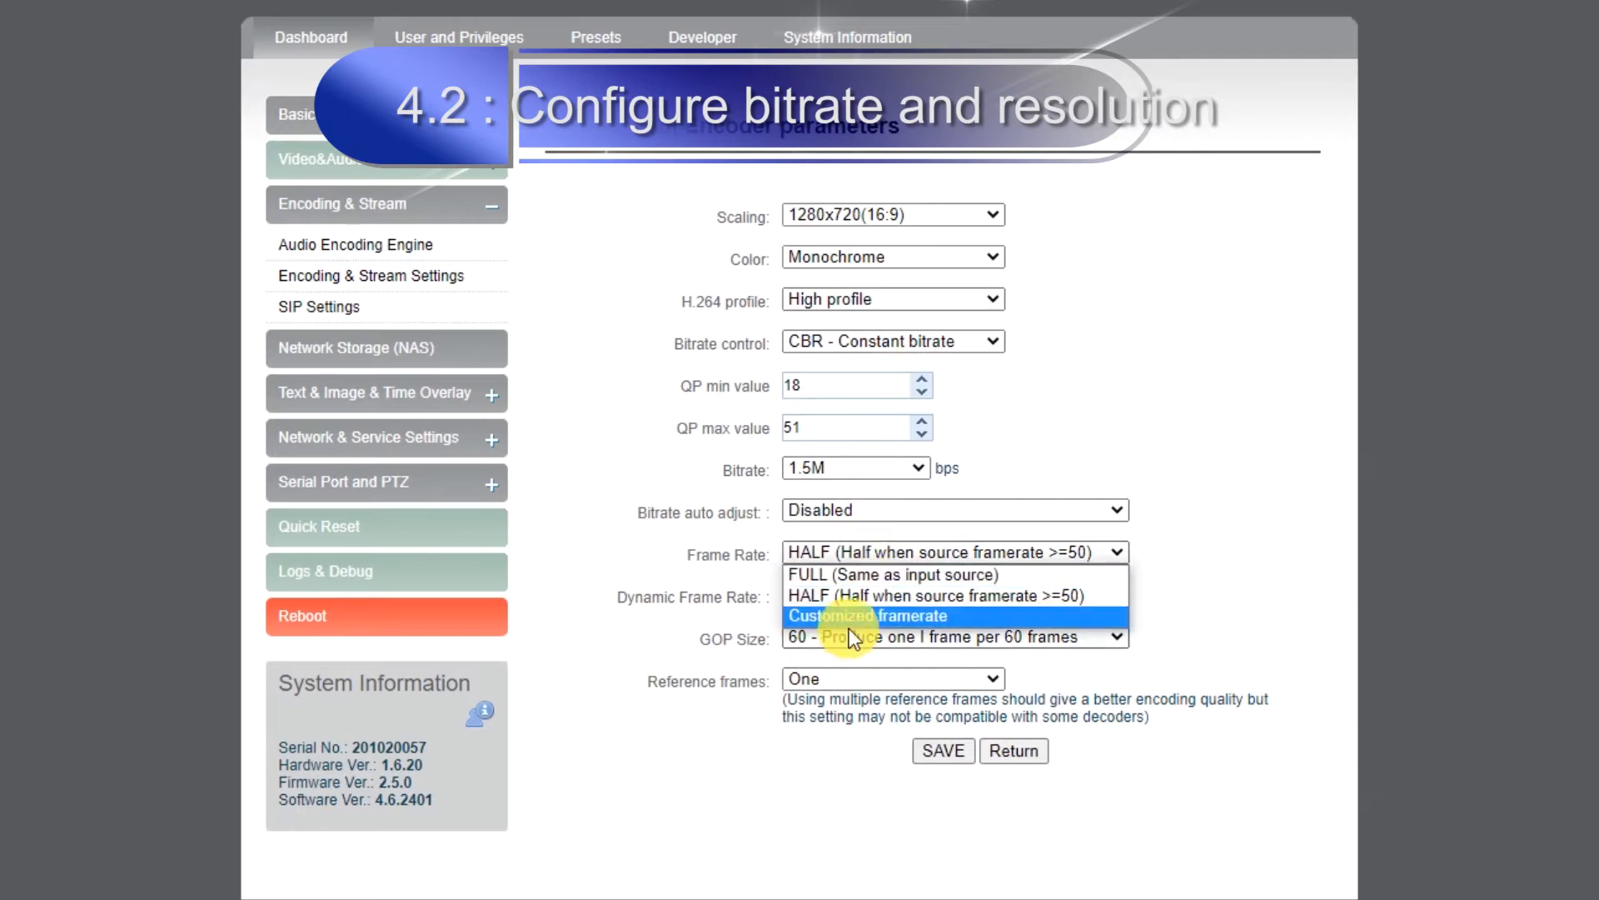
# Set a customized framerate of 30 fps for the main stream and save the encoder parameters.
pyautogui.click(845, 620)
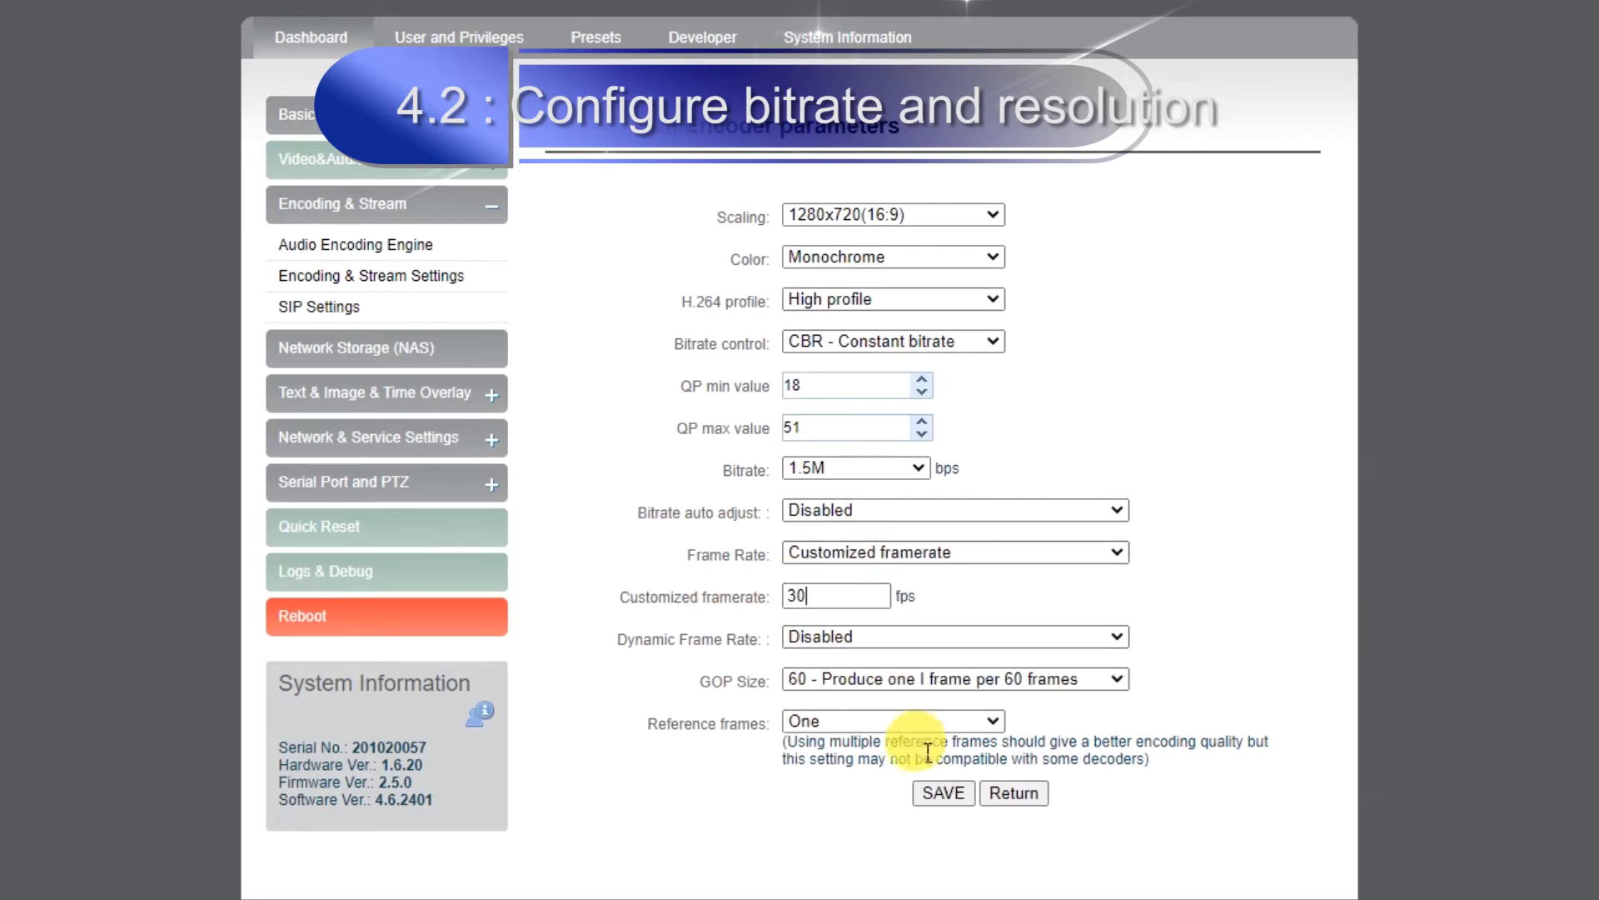
pyautogui.click(927, 792)
pyautogui.click(974, 423)
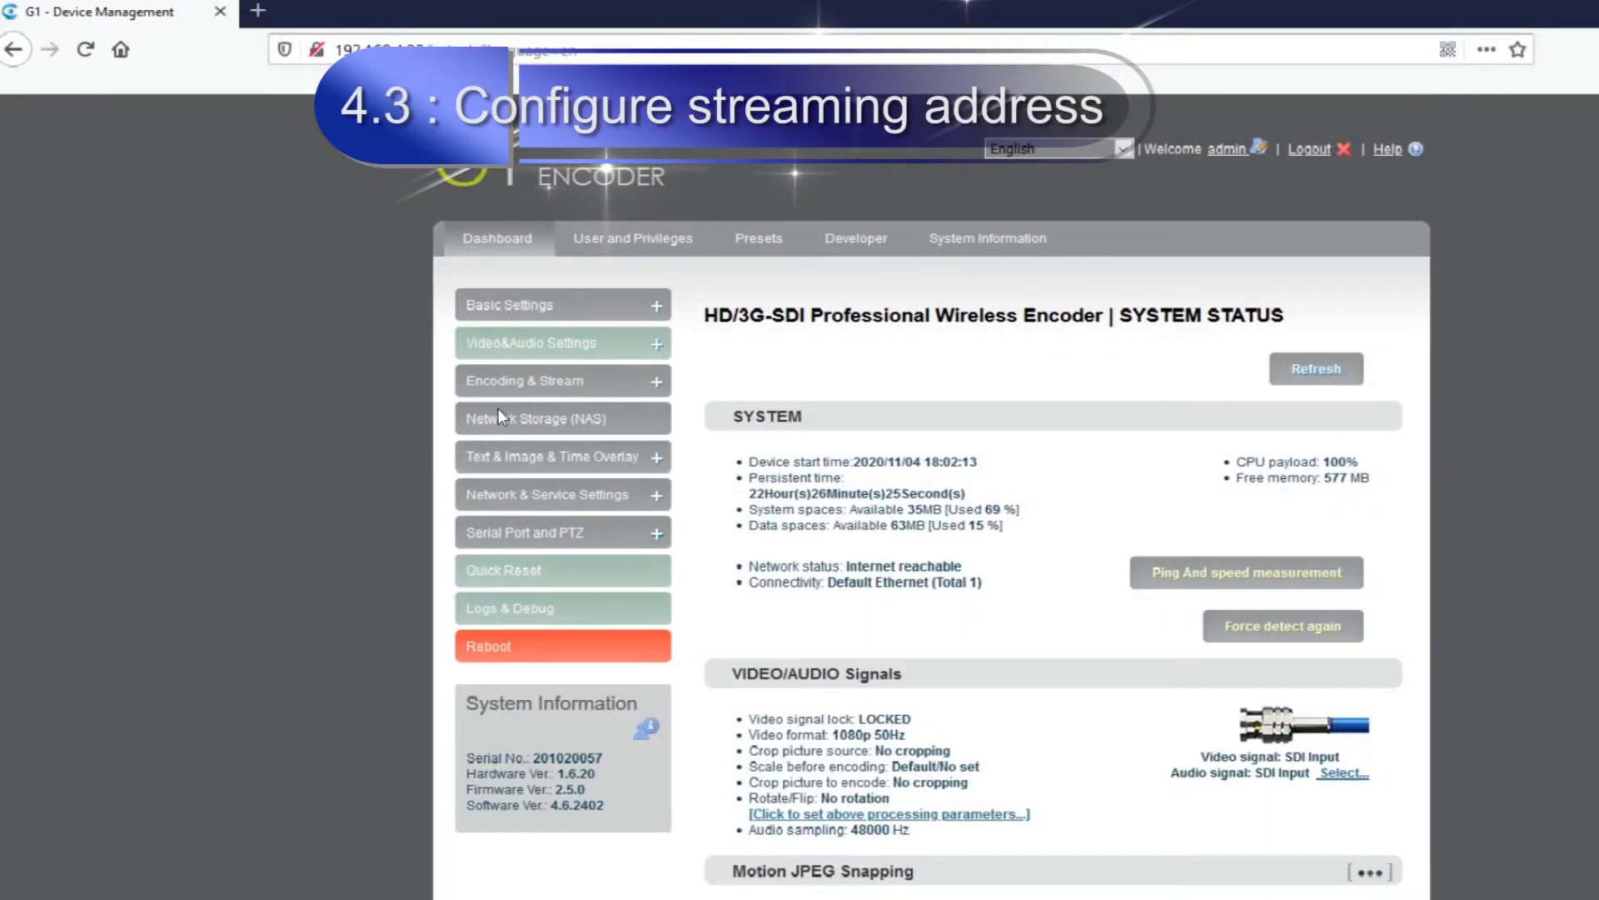
# Add an RTMP Pushing stream service to the H.264 Main Stream in the Encoding & Stream Settings.
pyautogui.click(510, 376)
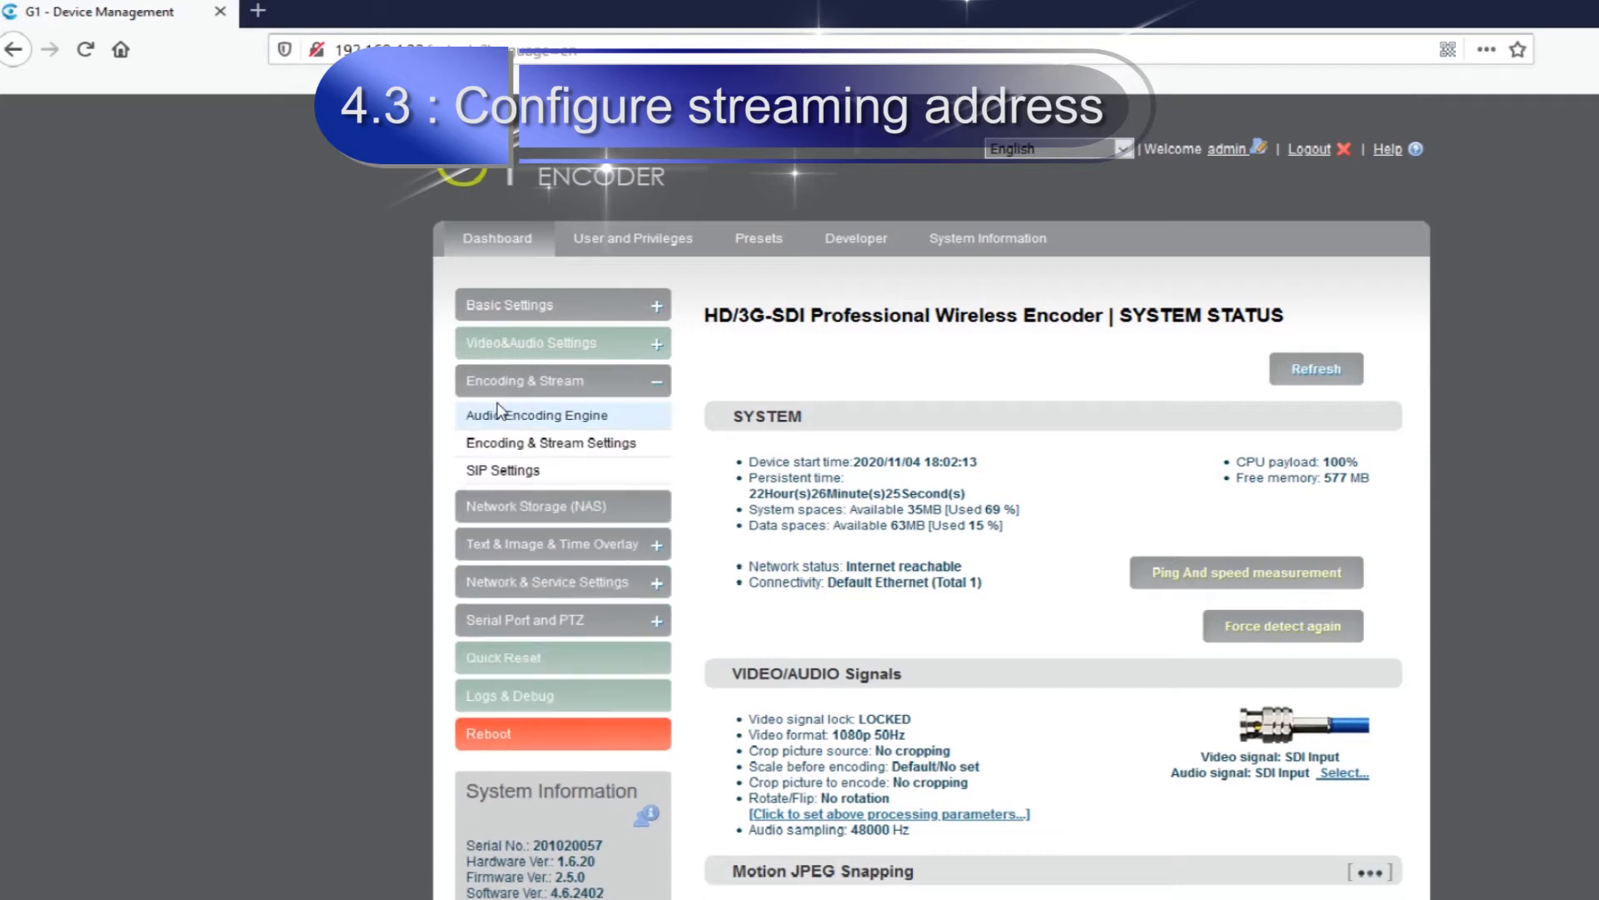
pyautogui.click(508, 438)
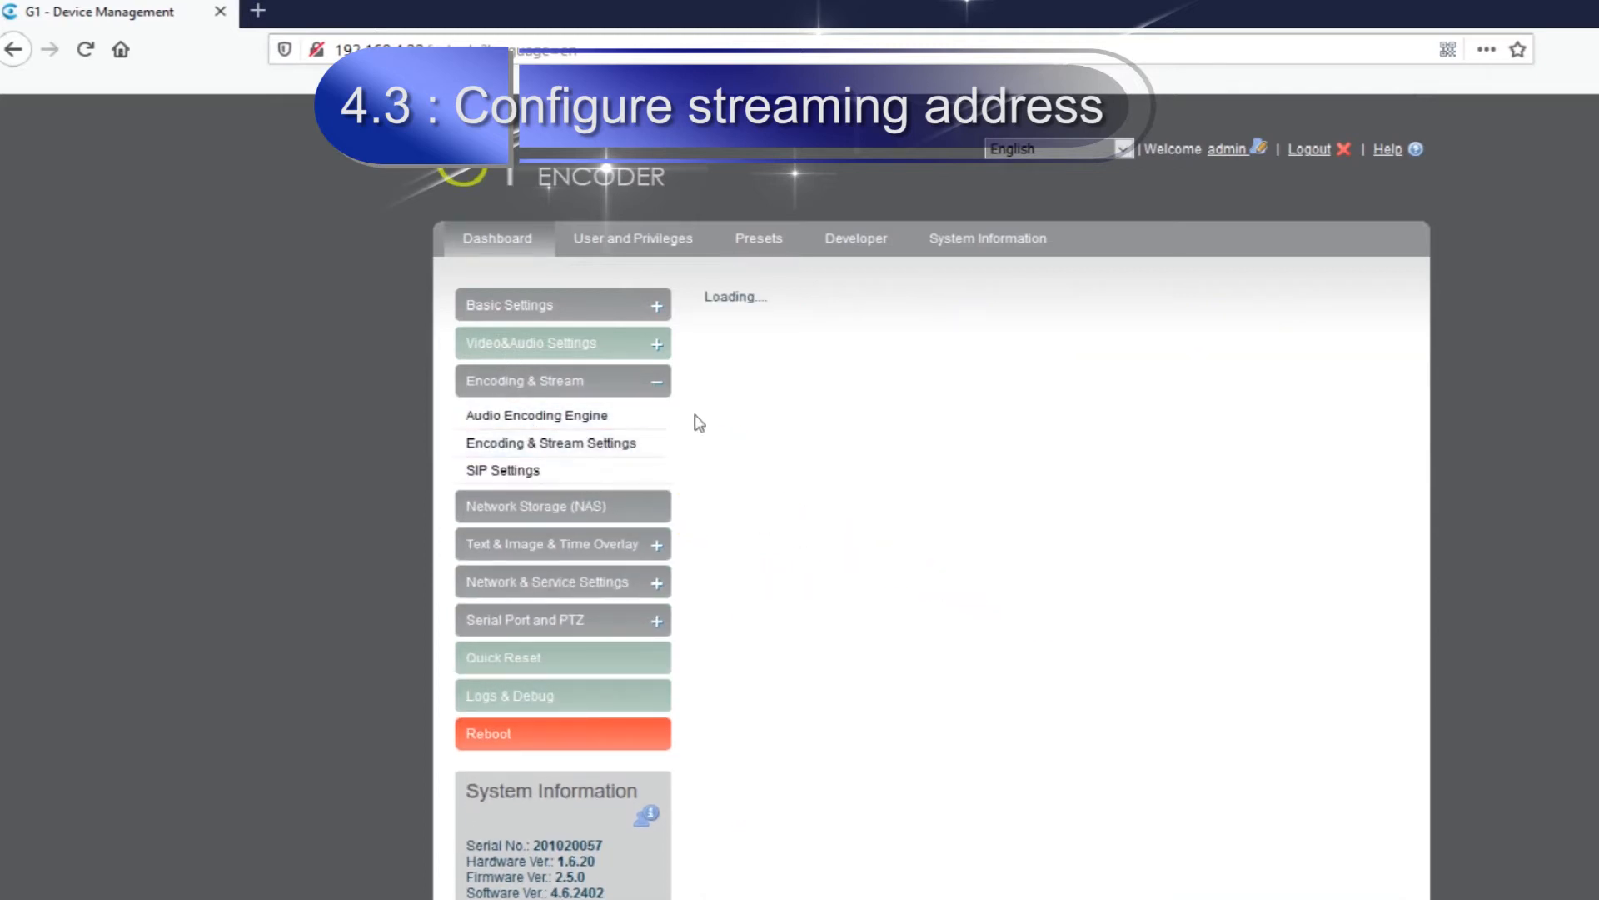
pyautogui.scroll(-4, 828, 510)
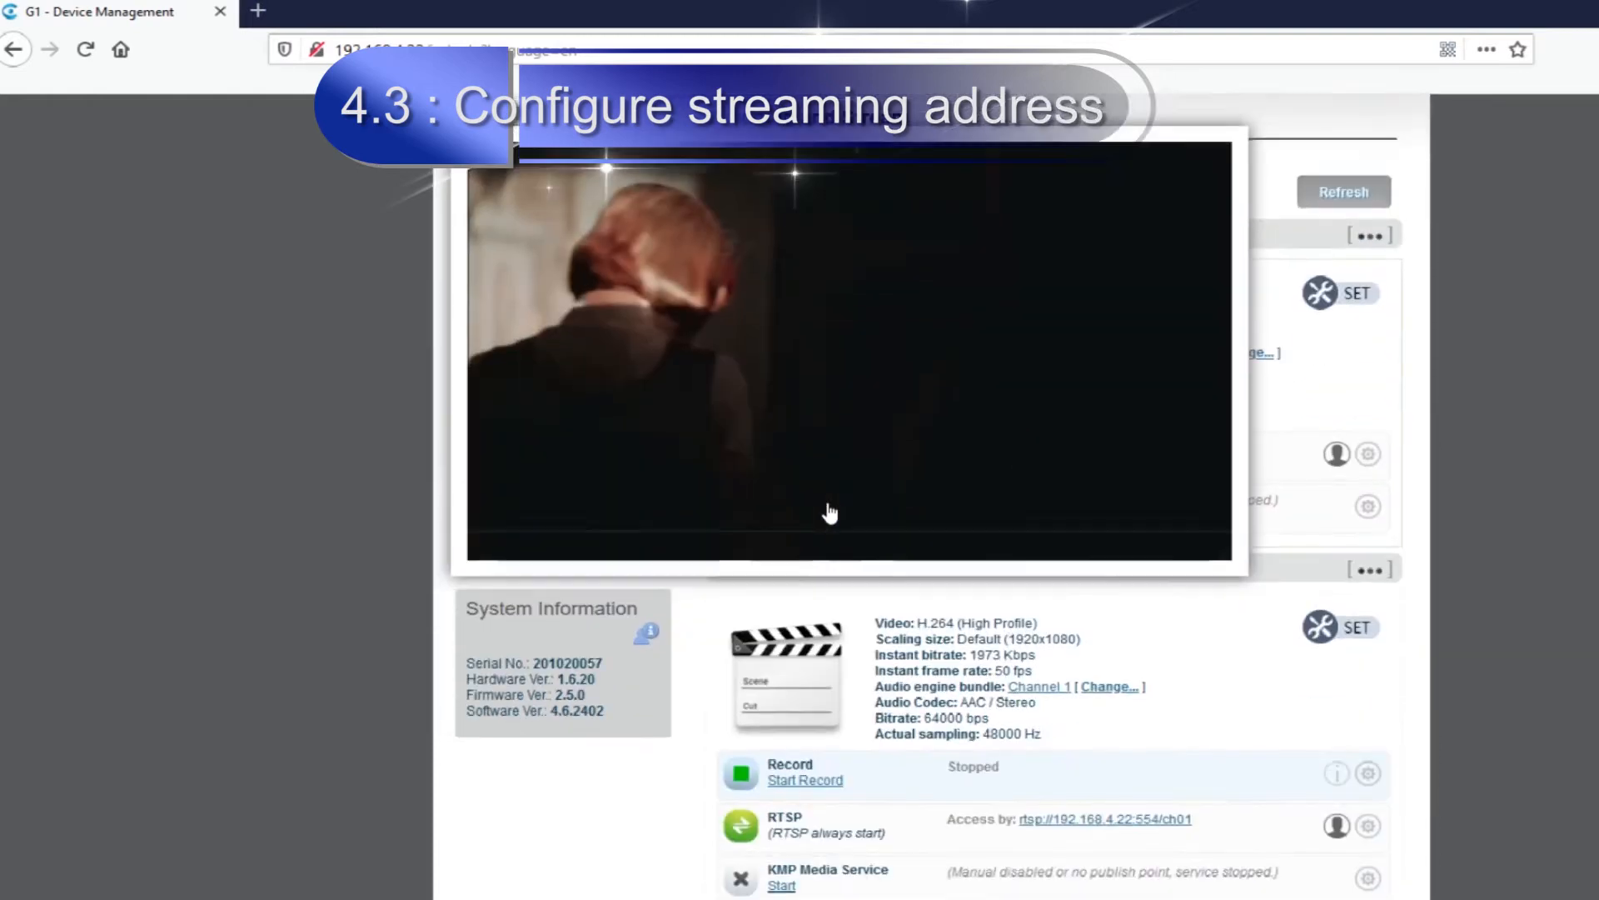
pyautogui.scroll(-1, 966, 518)
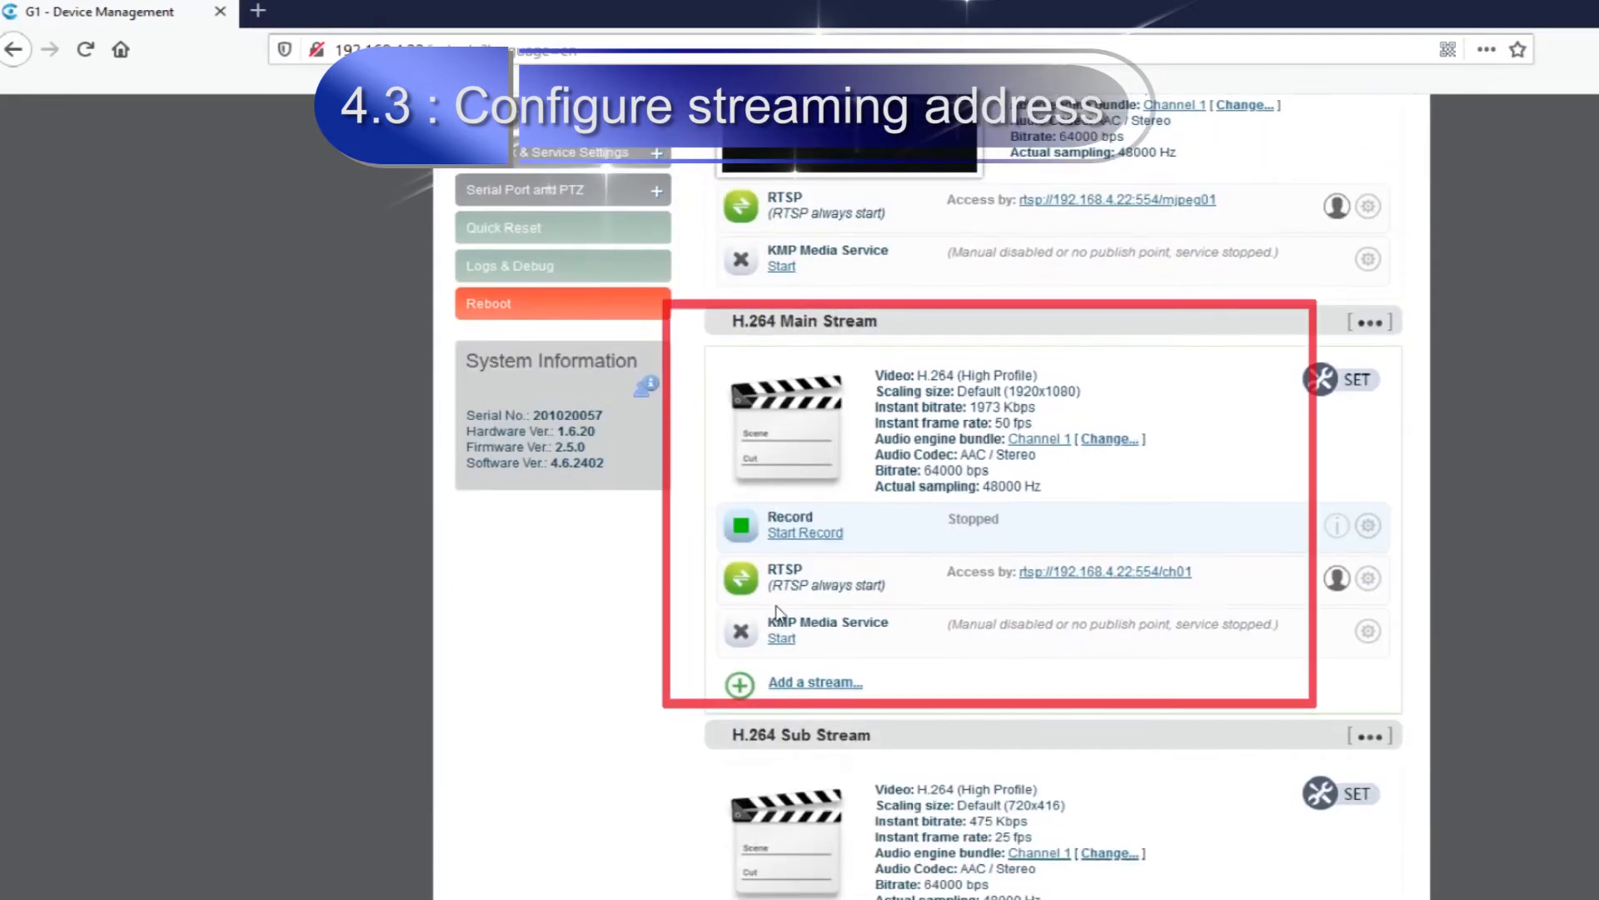
pyautogui.click(812, 682)
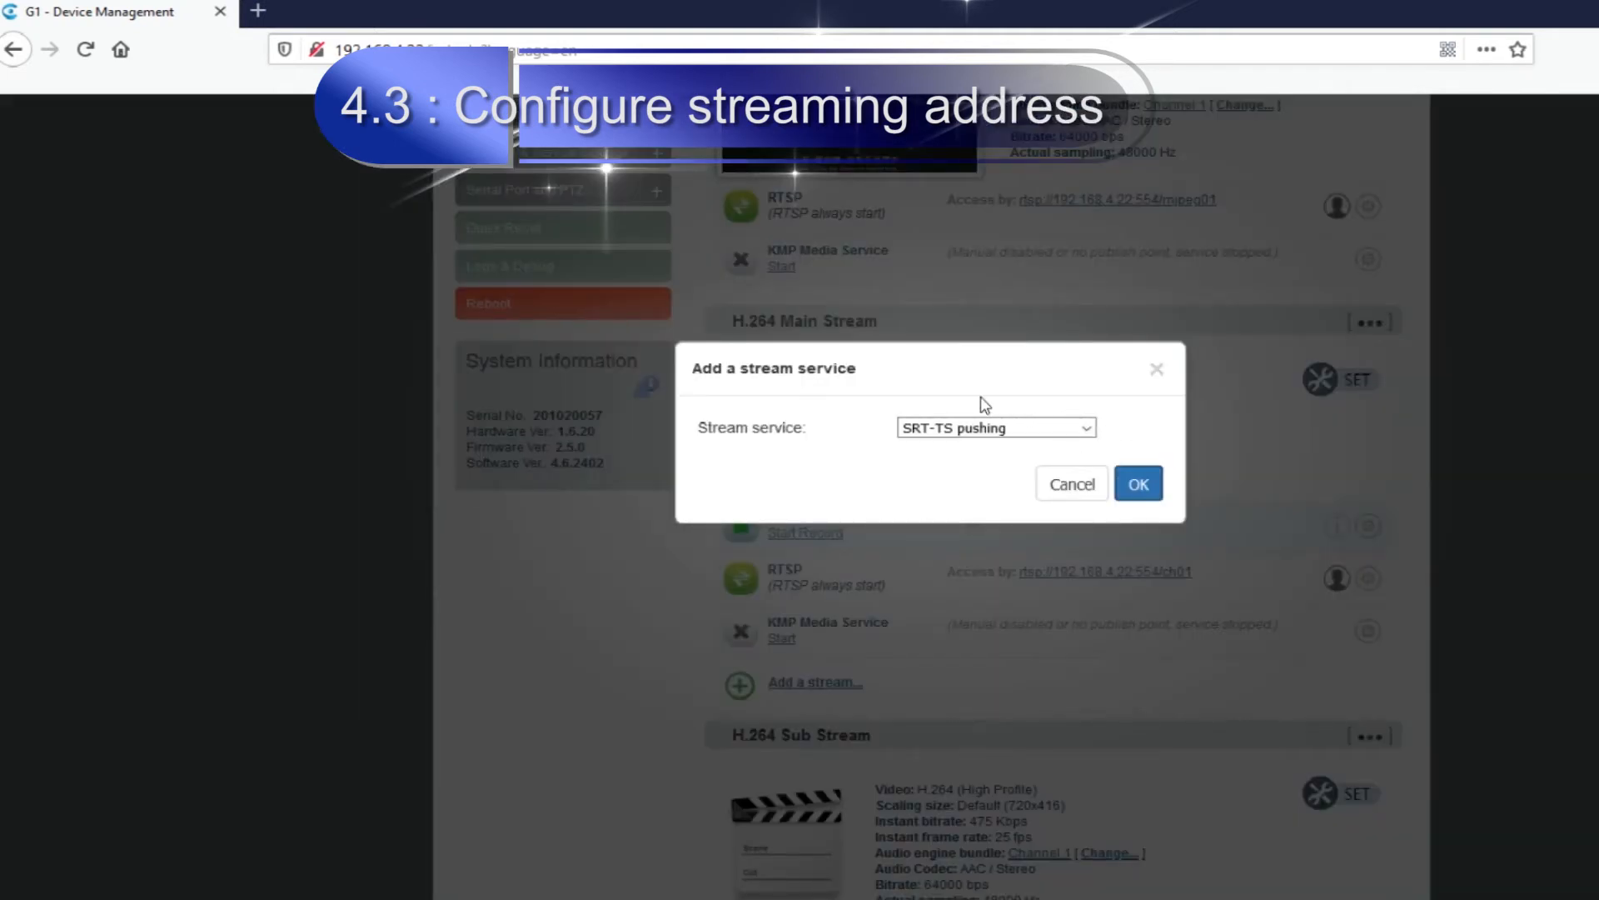
pyautogui.click(980, 421)
pyautogui.click(950, 479)
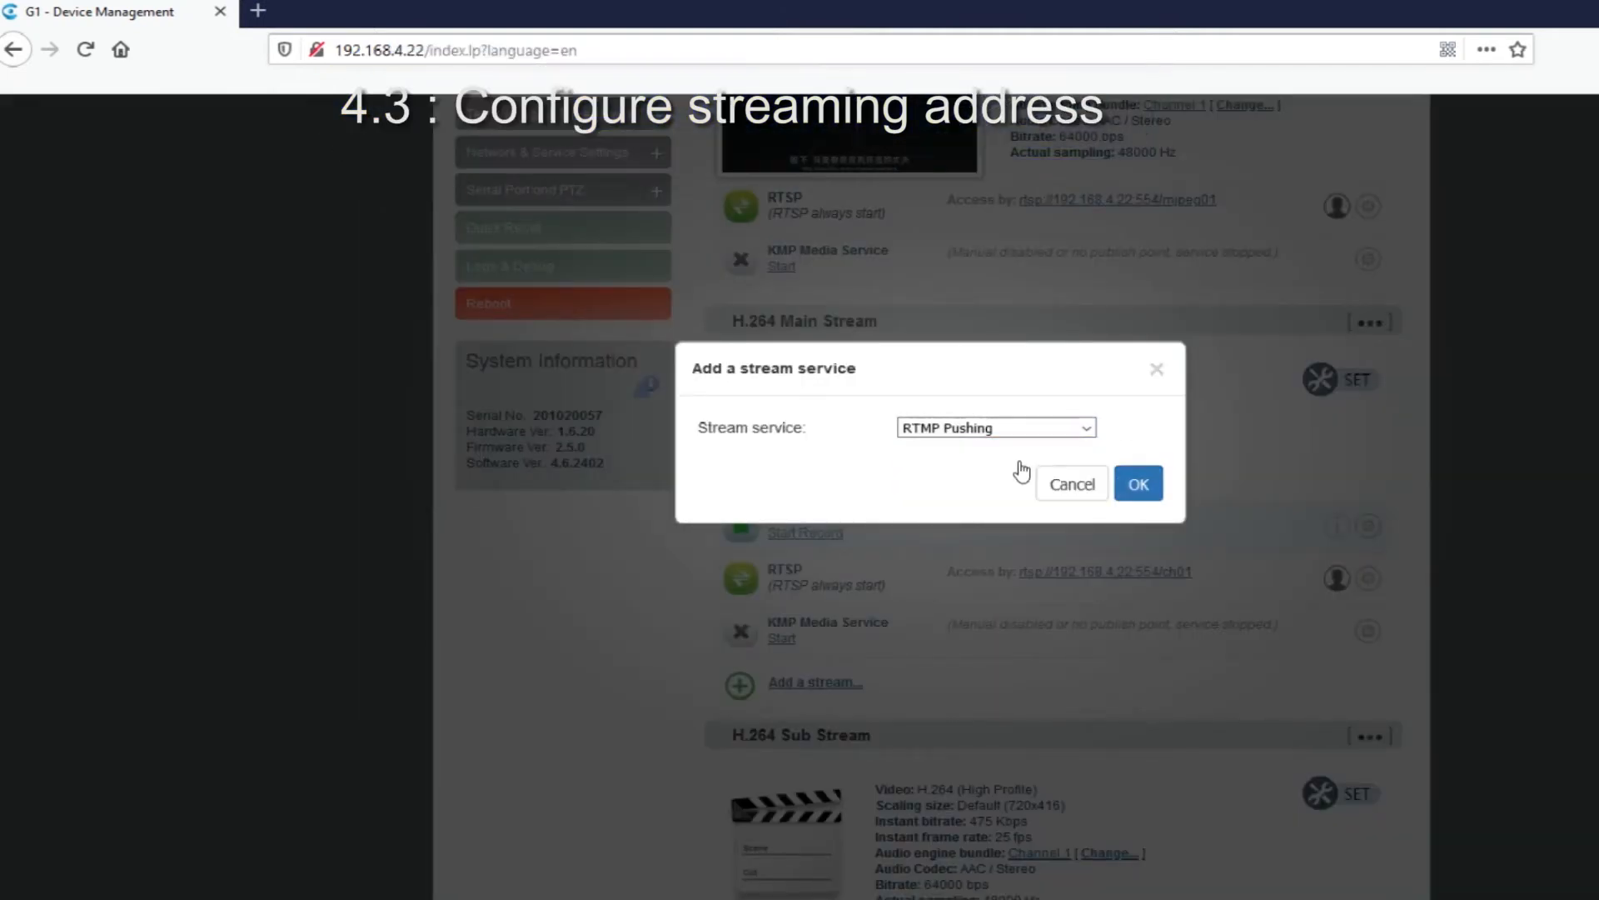
pyautogui.click(1138, 484)
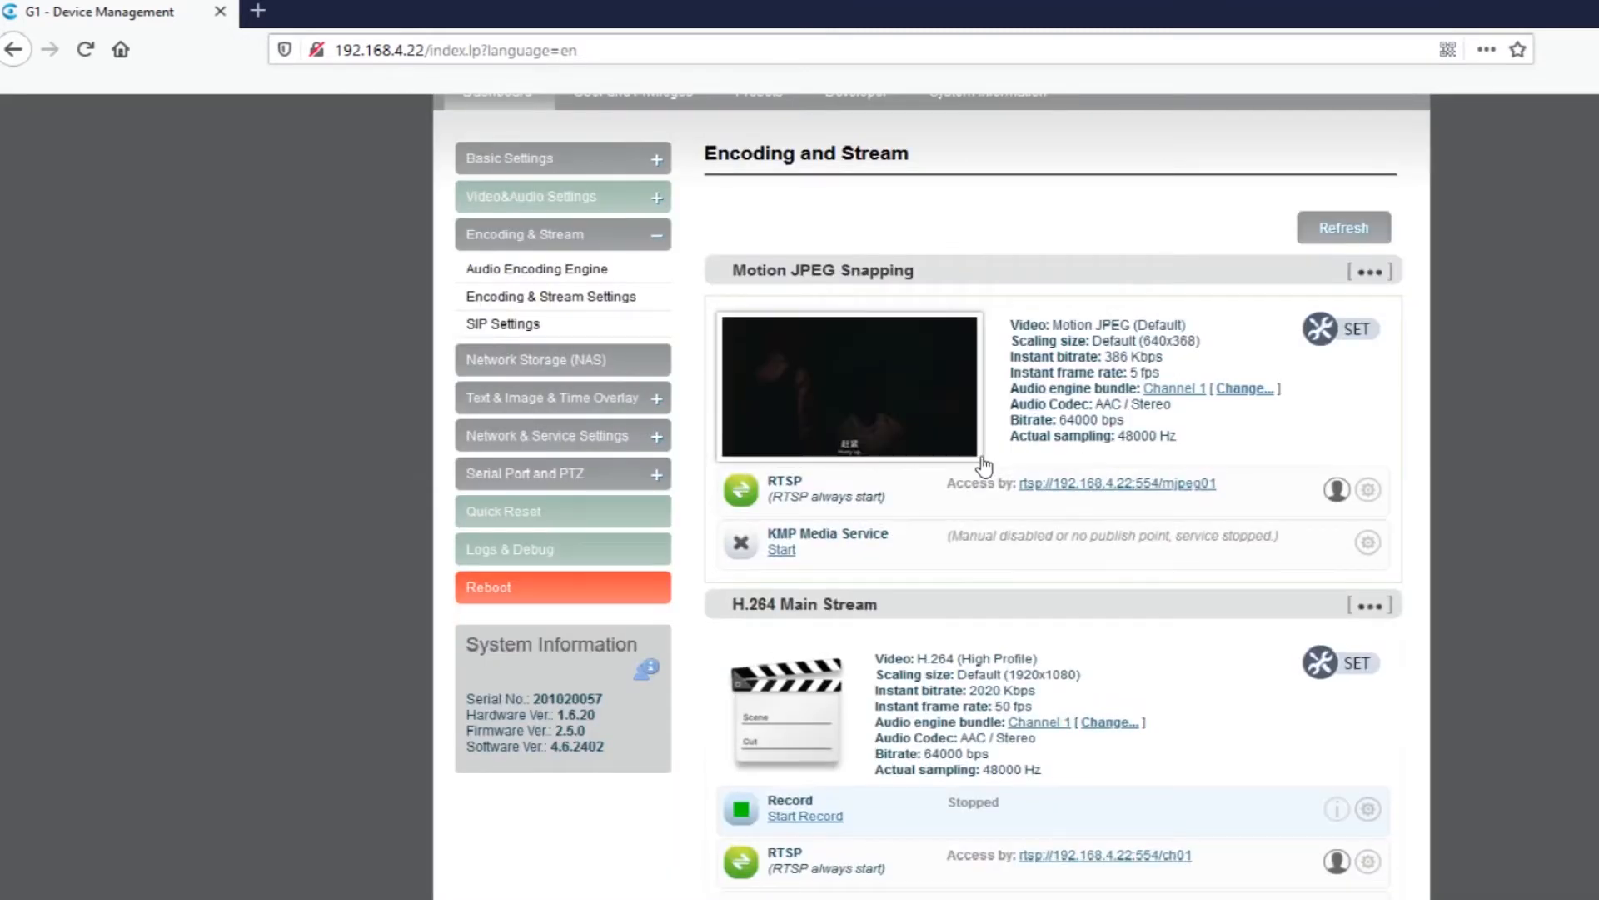
# Open the Main Stream's RTMP pushing parameters and set Enable pushing to Yes.
pyautogui.scroll(-5, 974, 462)
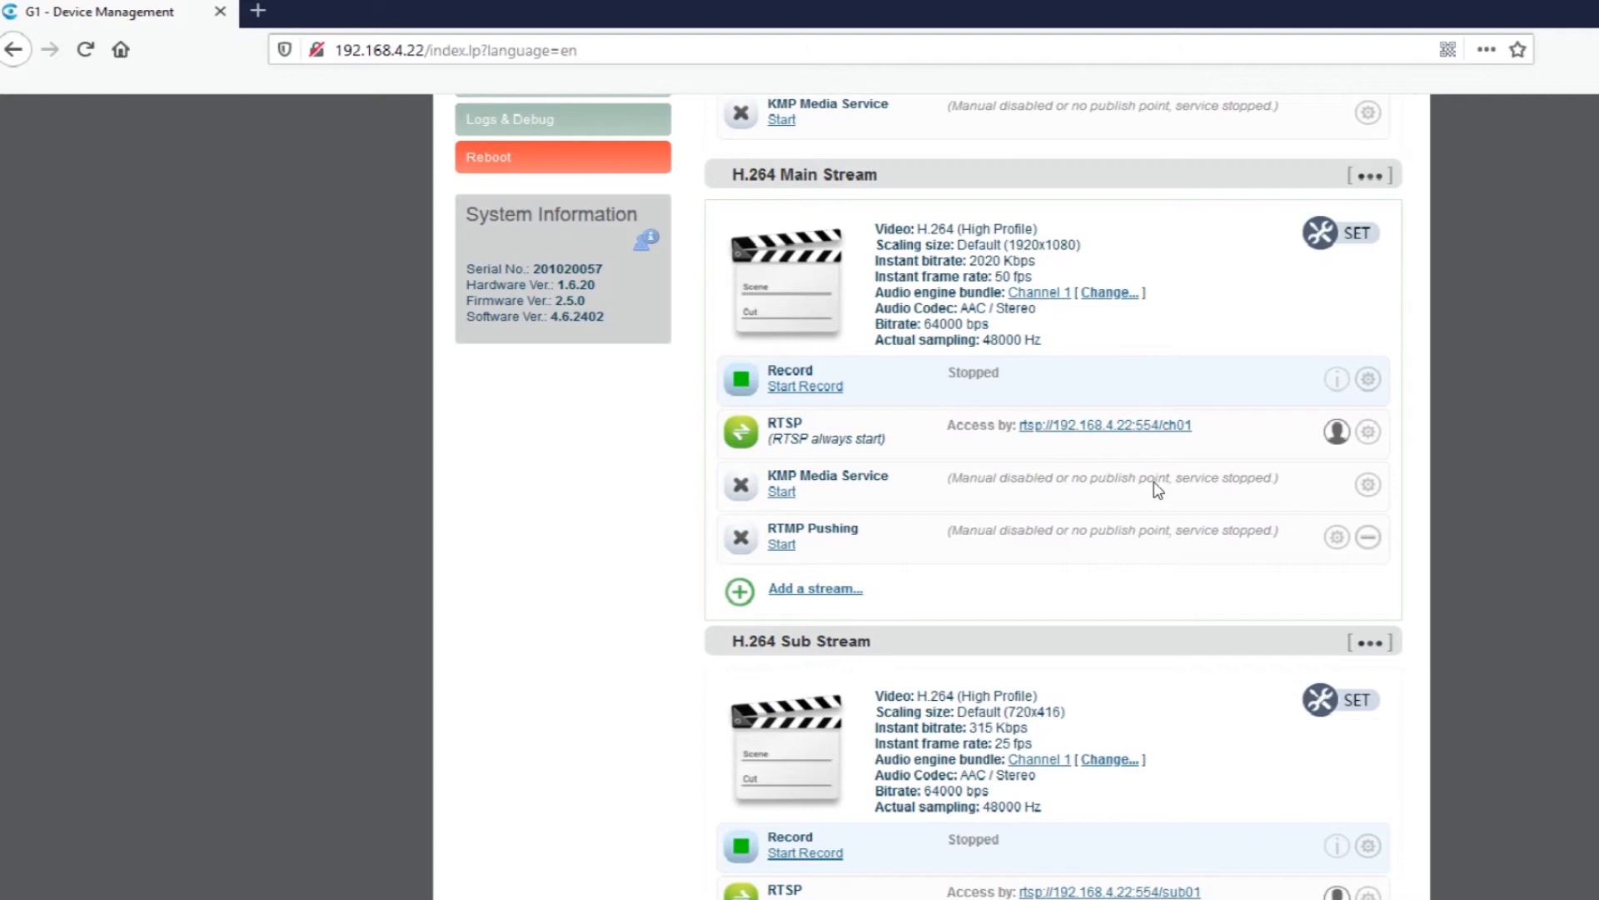
pyautogui.click(1196, 514)
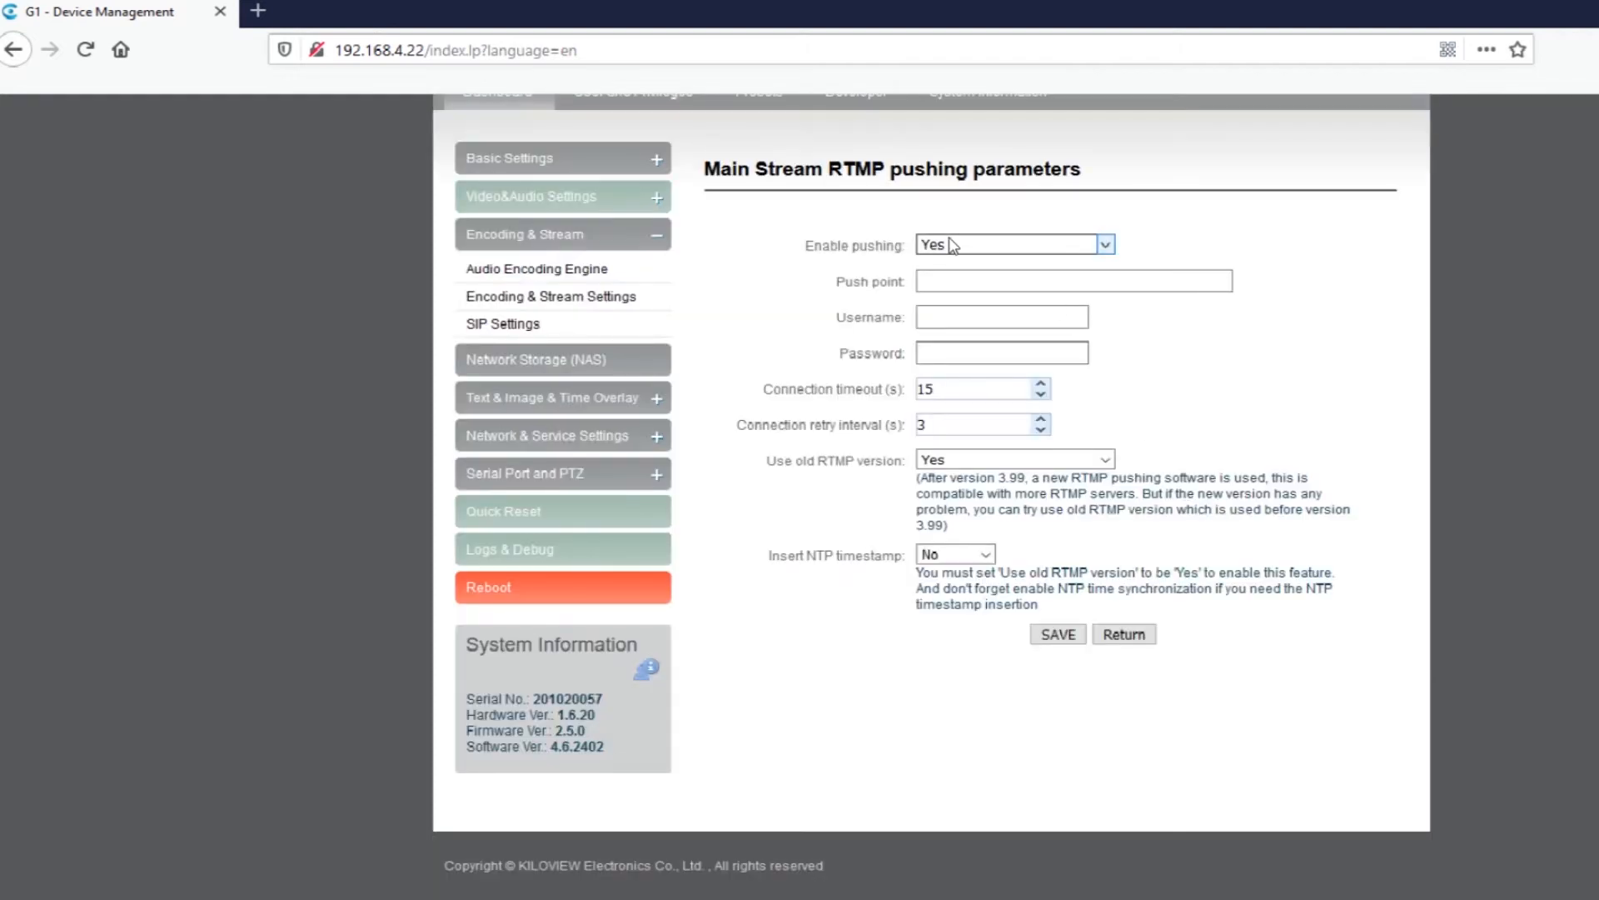
pyautogui.click(950, 237)
pyautogui.click(950, 237)
# Paste the Facebook RTMP address with its stream key as the push point, remove its leading space and save the parameters.
pyautogui.click(938, 274)
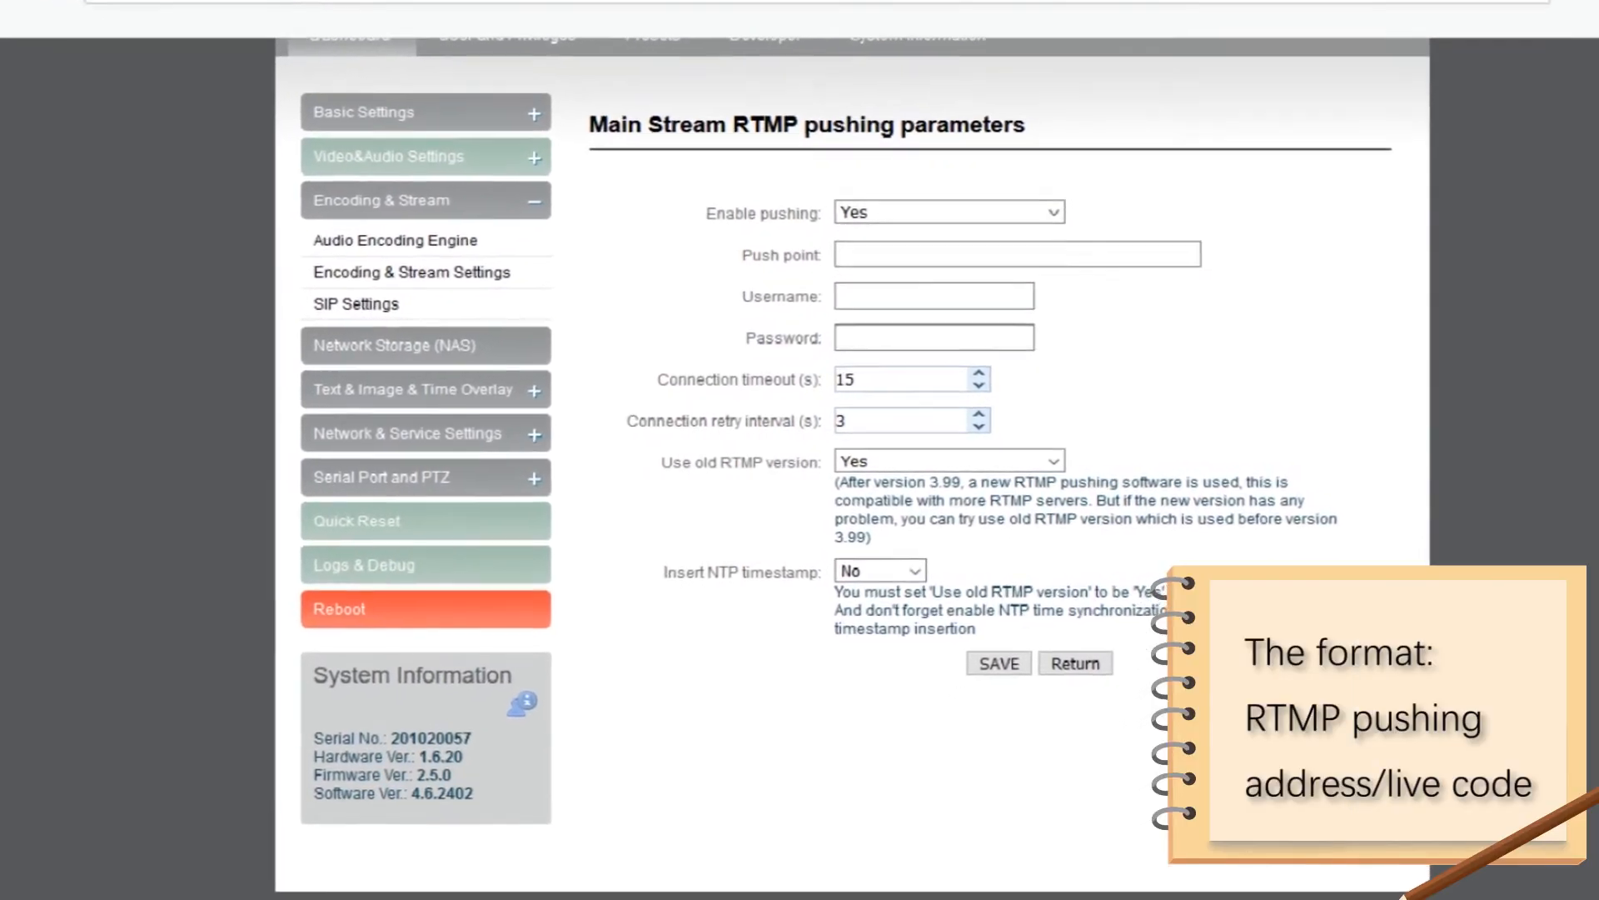
pyautogui.hotkey('ctrl', 'v')
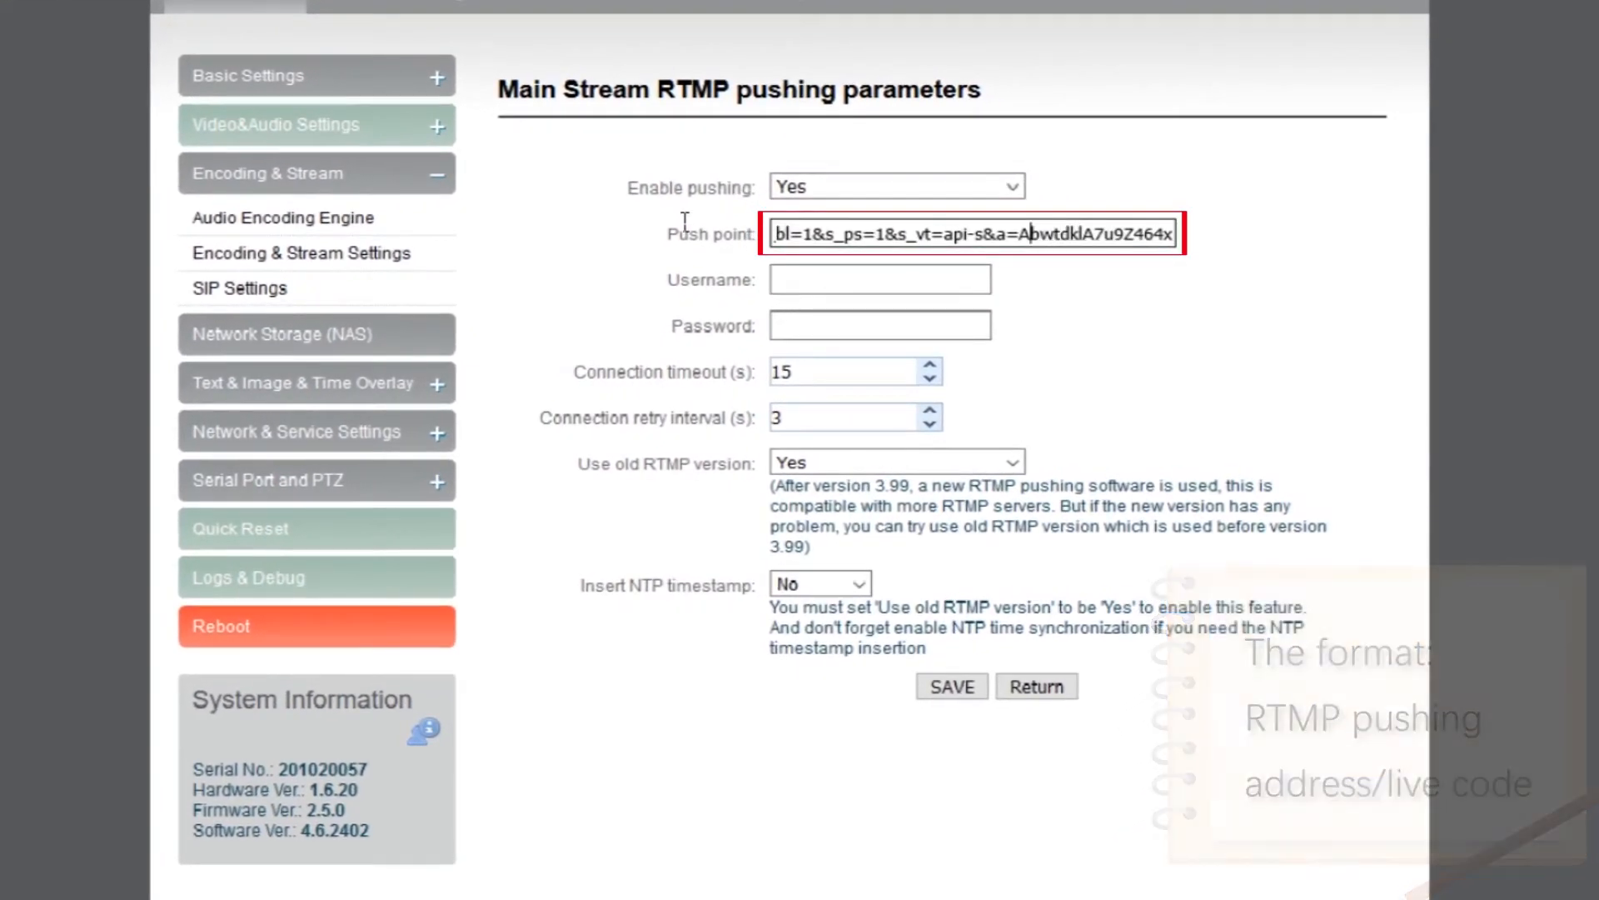
pyautogui.press('Left')
pyautogui.press('Left')
pyautogui.press('Left')
pyautogui.press('Left')
pyautogui.press('Left')
pyautogui.press('Left')
pyautogui.press('Left')
pyautogui.press('Left')
pyautogui.press('Left')
pyautogui.press('Left')
pyautogui.press('Left')
pyautogui.press('Left')
pyautogui.press('Left')
pyautogui.press('Left')
pyautogui.press('Left')
pyautogui.press('Left')
pyautogui.press('Left')
pyautogui.press('Left')
pyautogui.press('Left')
pyautogui.press('Left')
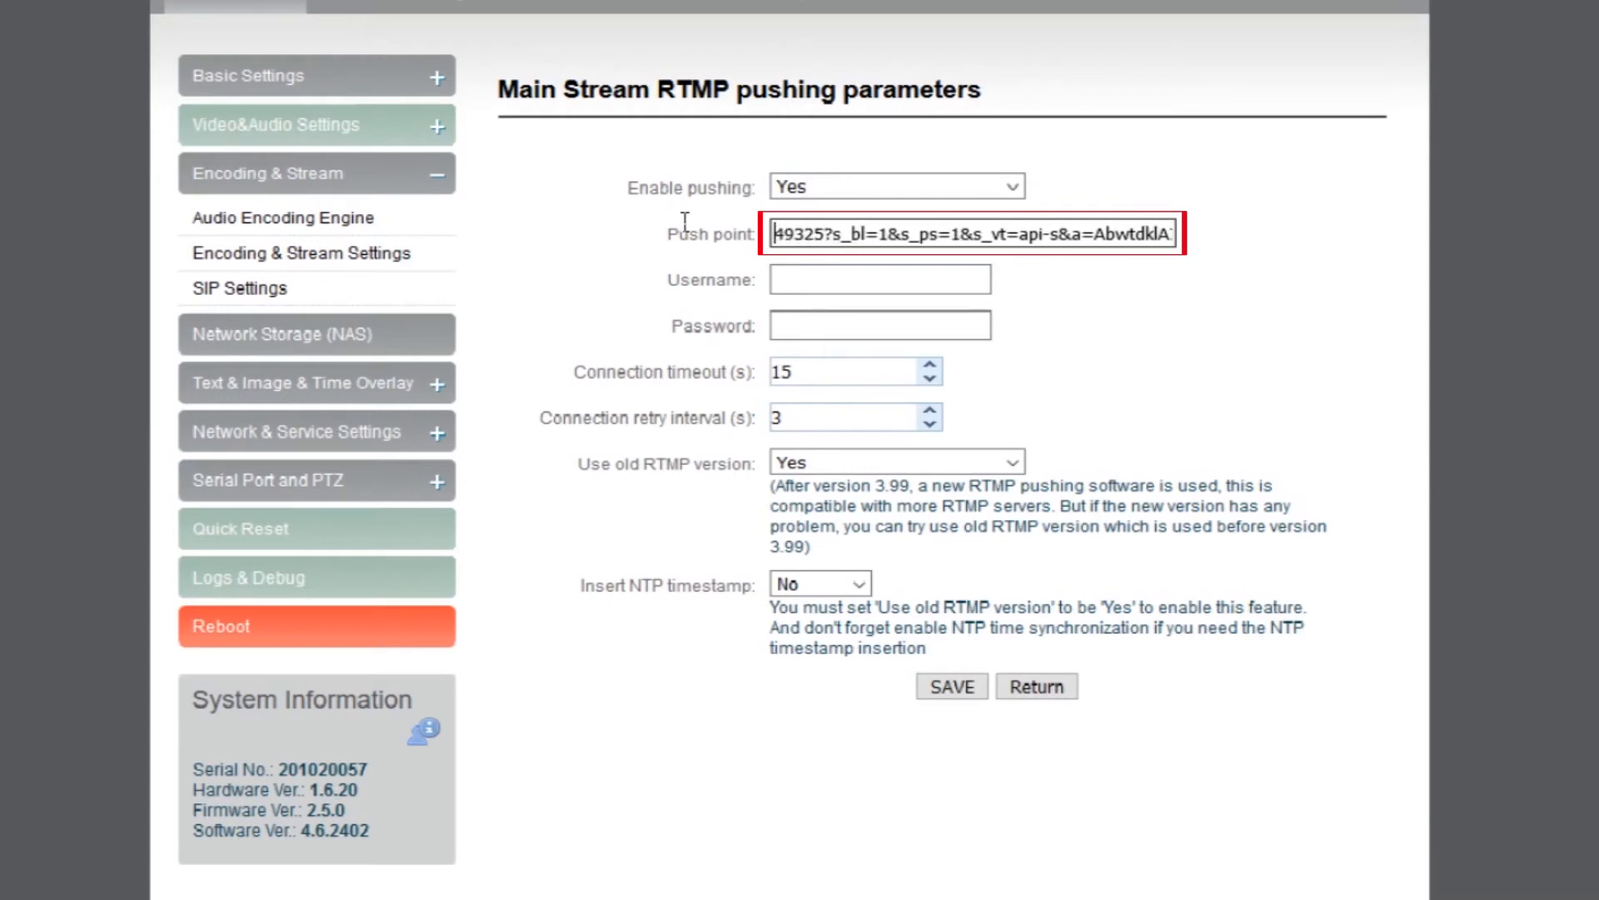
pyautogui.press('Left')
pyautogui.press('Left')
pyautogui.press('Left')
pyautogui.press('Left')
pyautogui.press('Left')
pyautogui.press('Left')
pyautogui.press('Left')
pyautogui.press('Left')
pyautogui.press('Left')
pyautogui.press('Left')
pyautogui.press('Left')
pyautogui.press('Left')
pyautogui.press('Left')
pyautogui.press('Left')
pyautogui.press('Left')
pyautogui.press('Left')
pyautogui.press('Left')
pyautogui.press('Left')
pyautogui.press('Left')
pyautogui.press('Left')
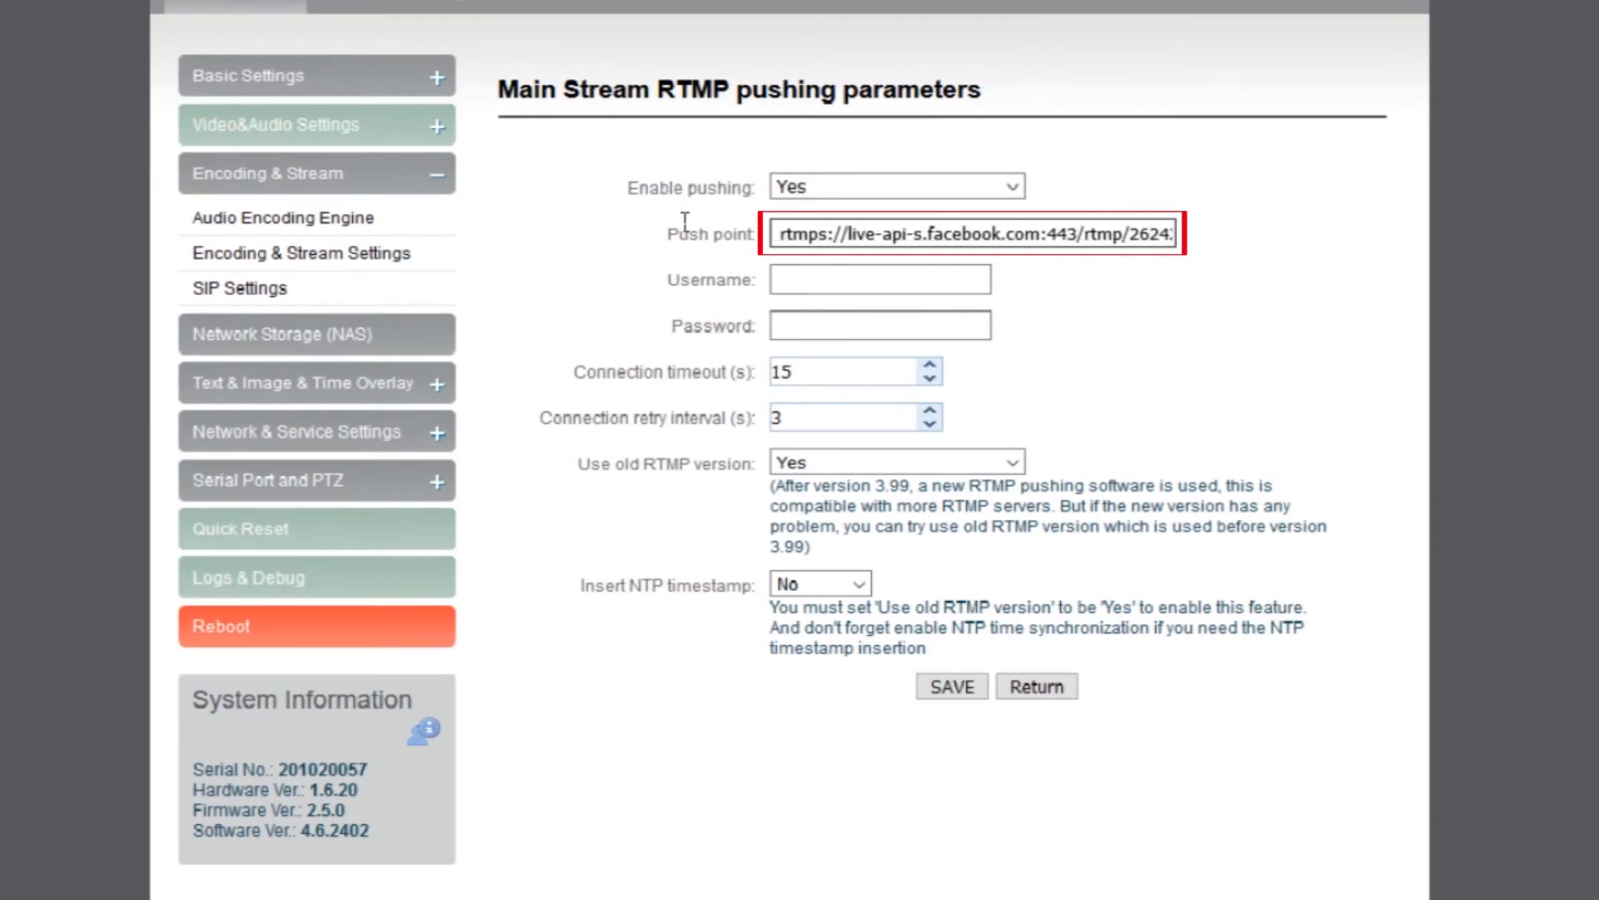
pyautogui.press('Delete')
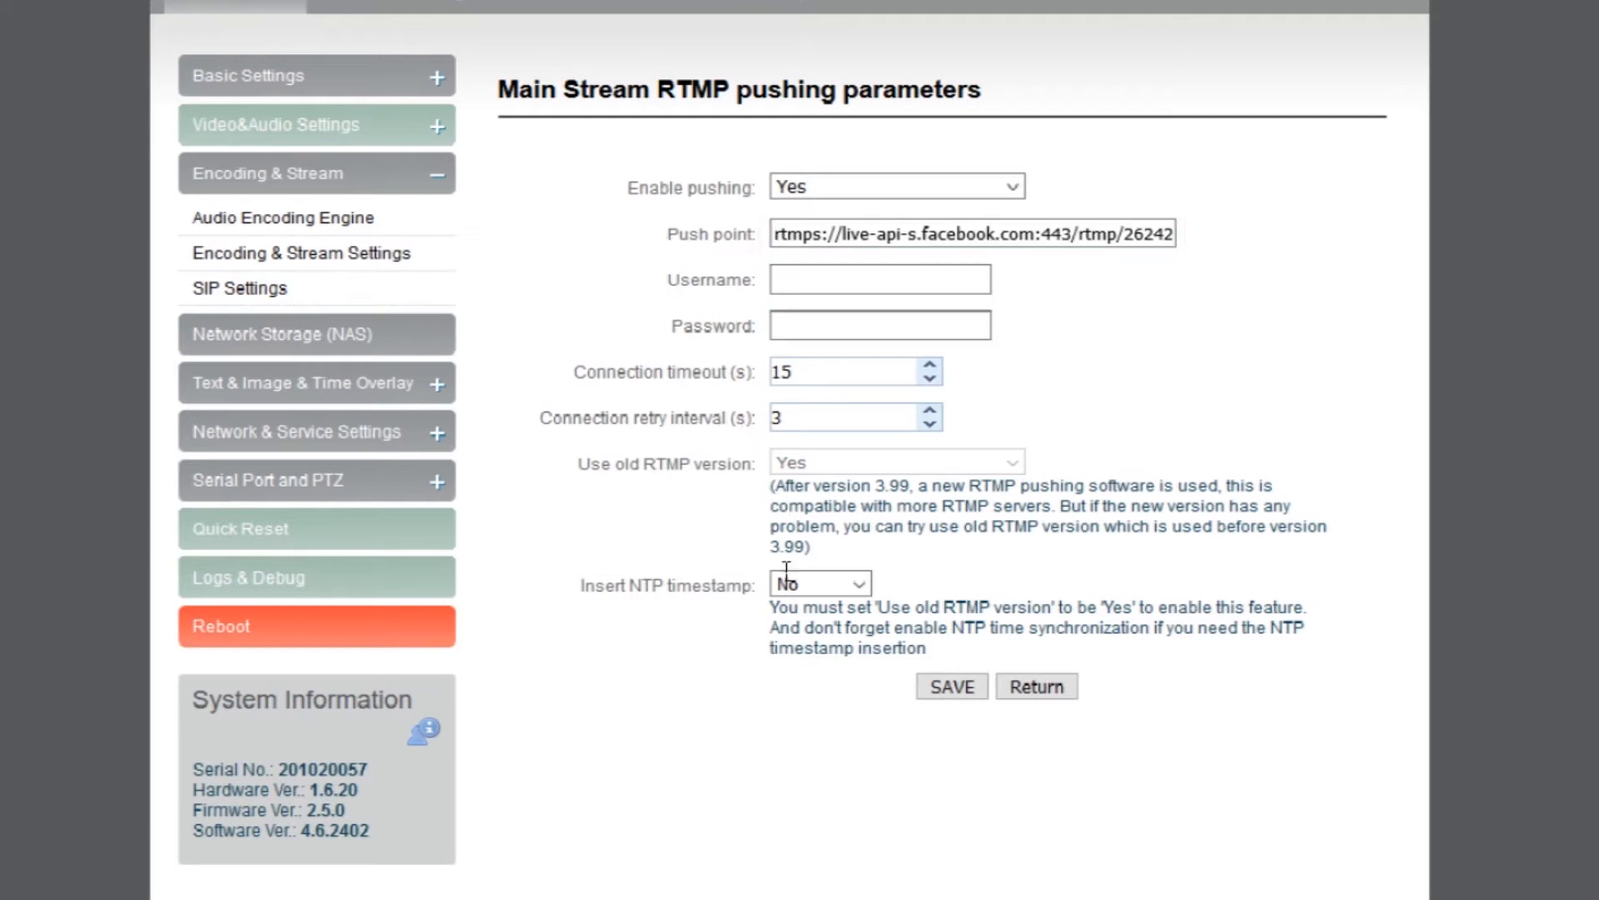
pyautogui.press('Return')
pyautogui.click(971, 488)
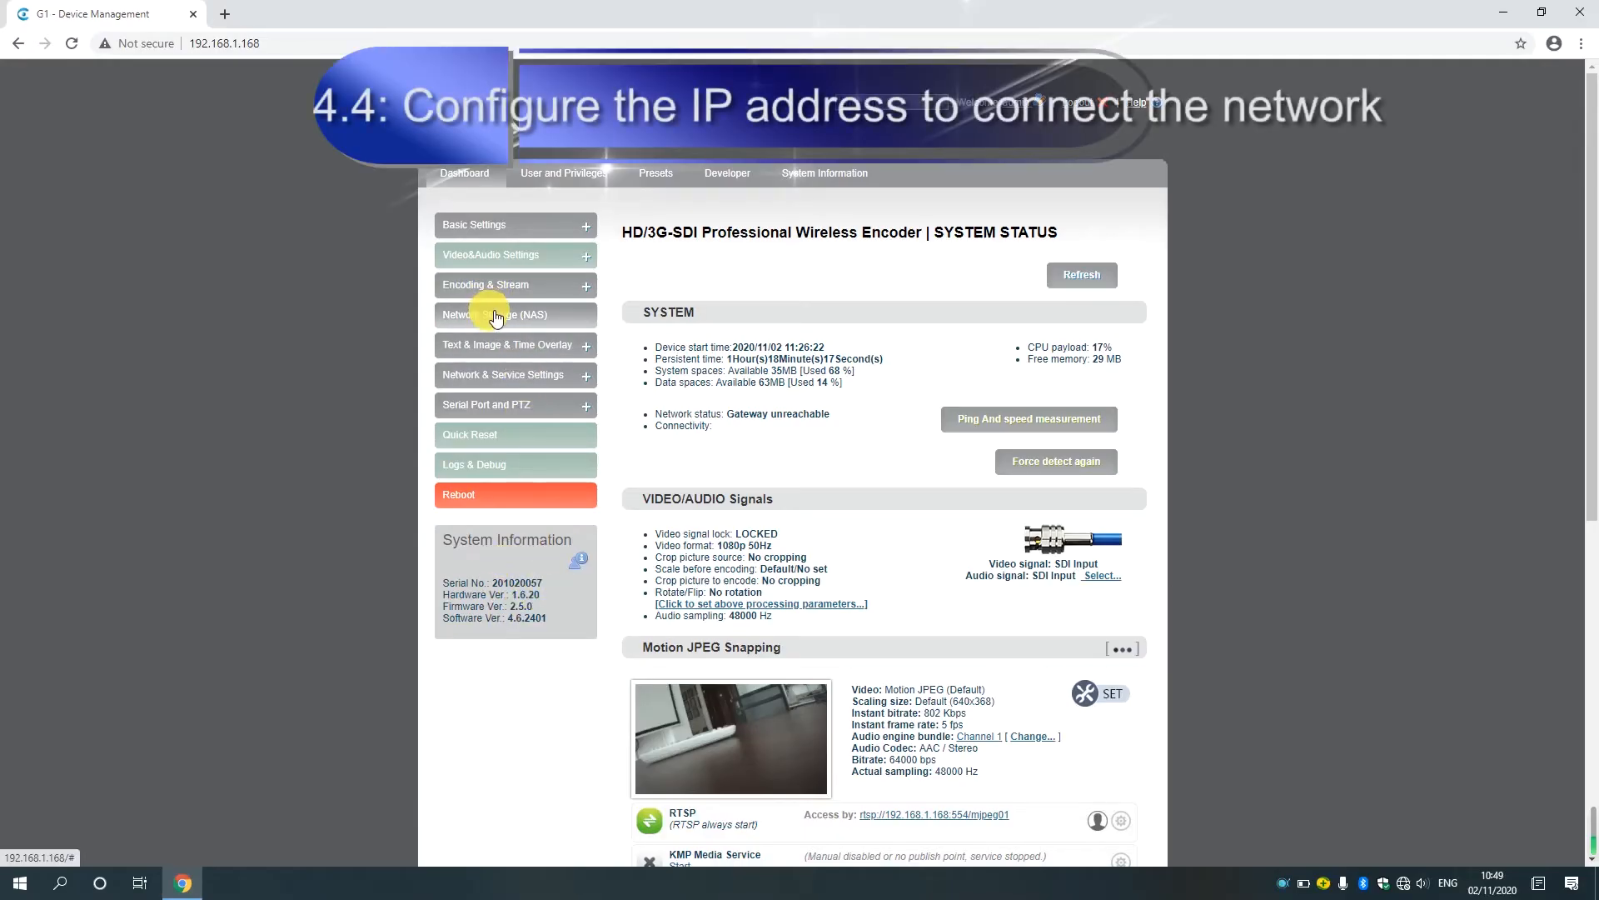
# Open the Default Ethernet configuration in the Network Manager and set Address Resolve to Manual Set.
pyautogui.click(506, 371)
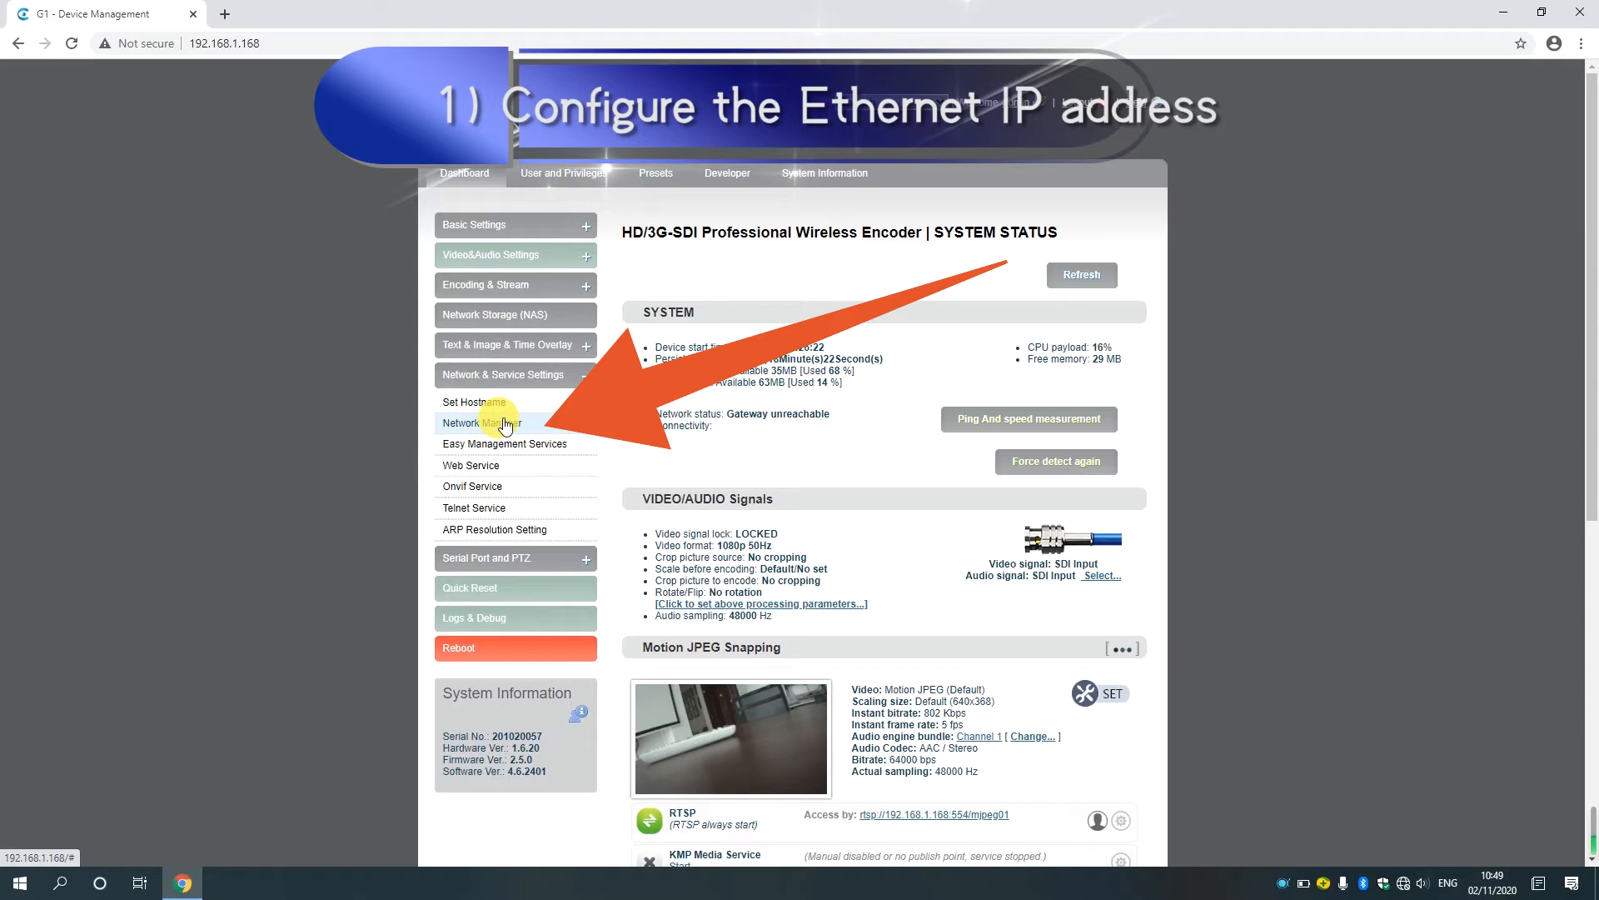
pyautogui.click(504, 423)
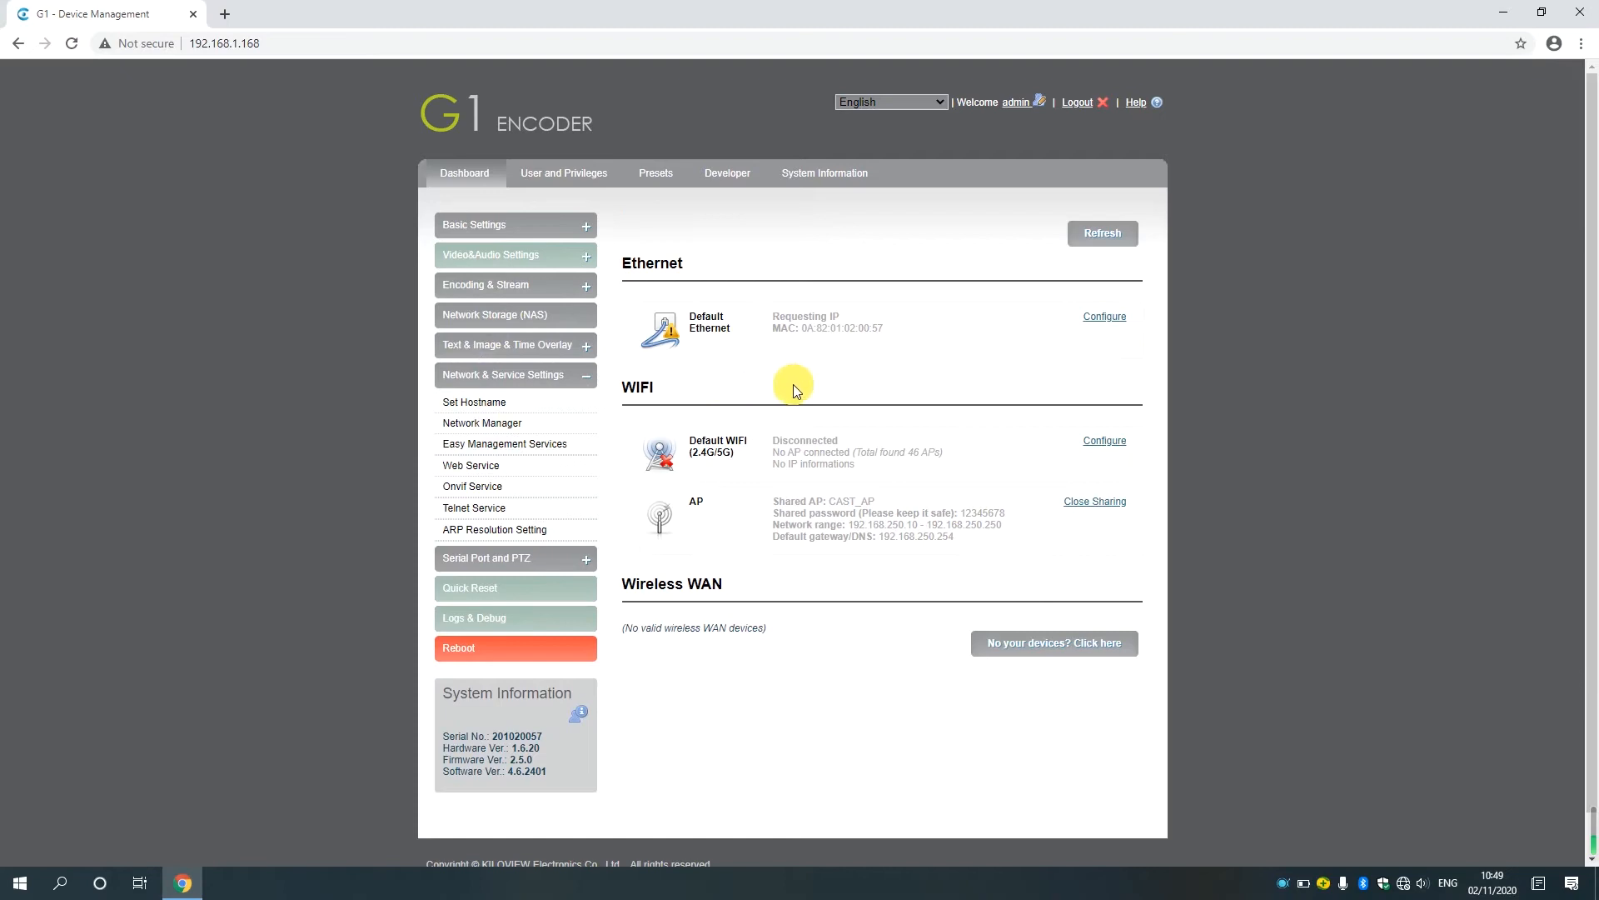
pyautogui.click(1105, 319)
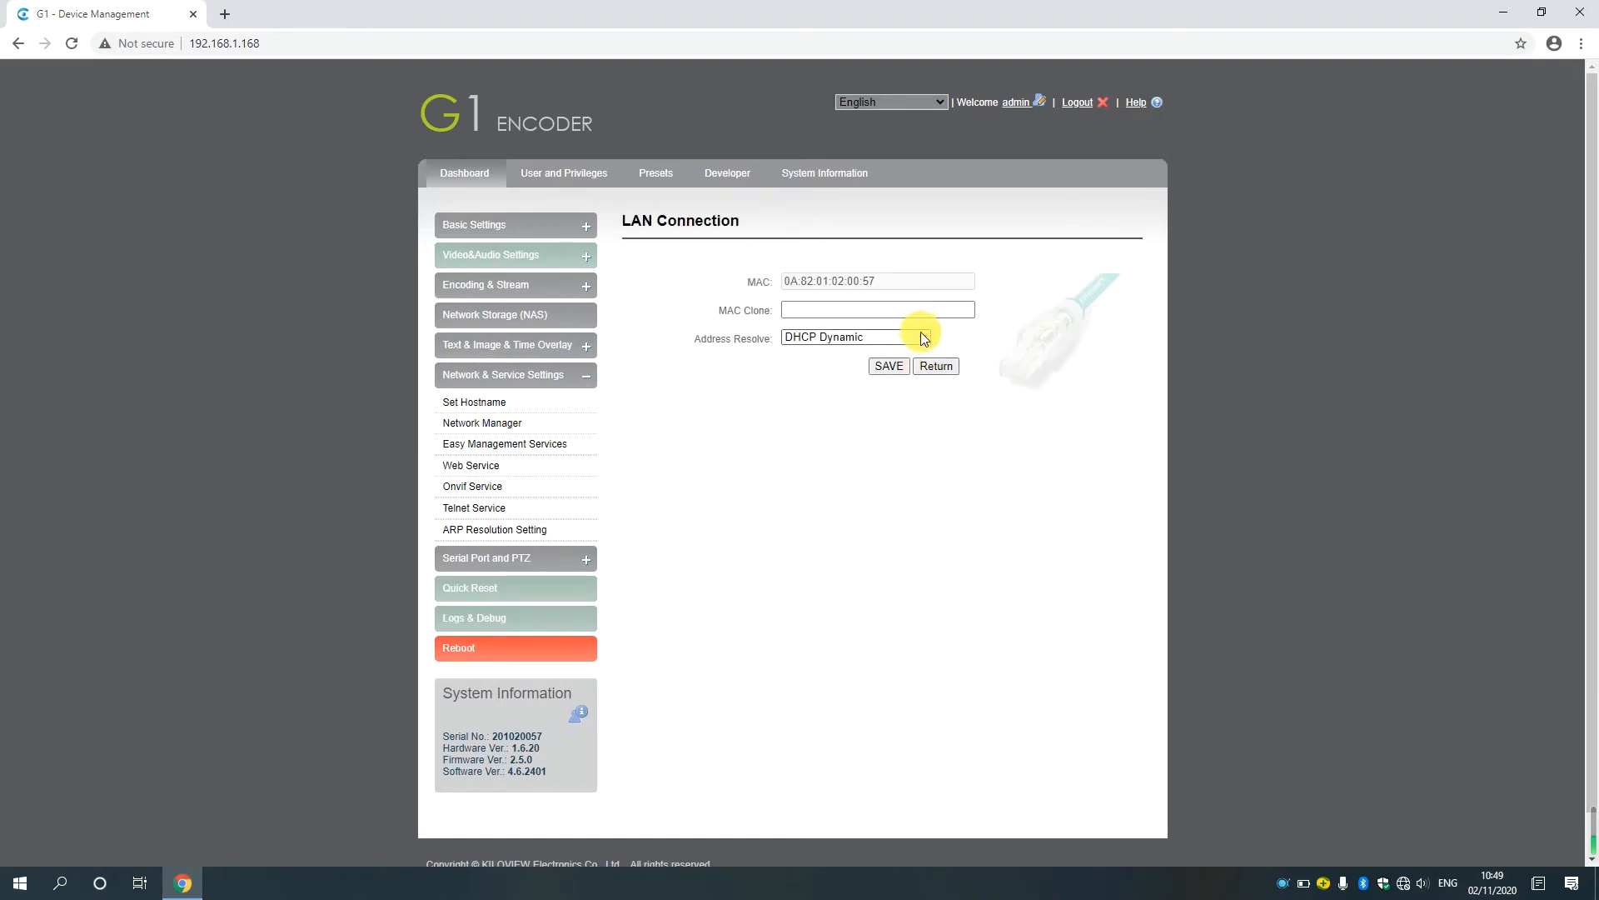
pyautogui.click(921, 335)
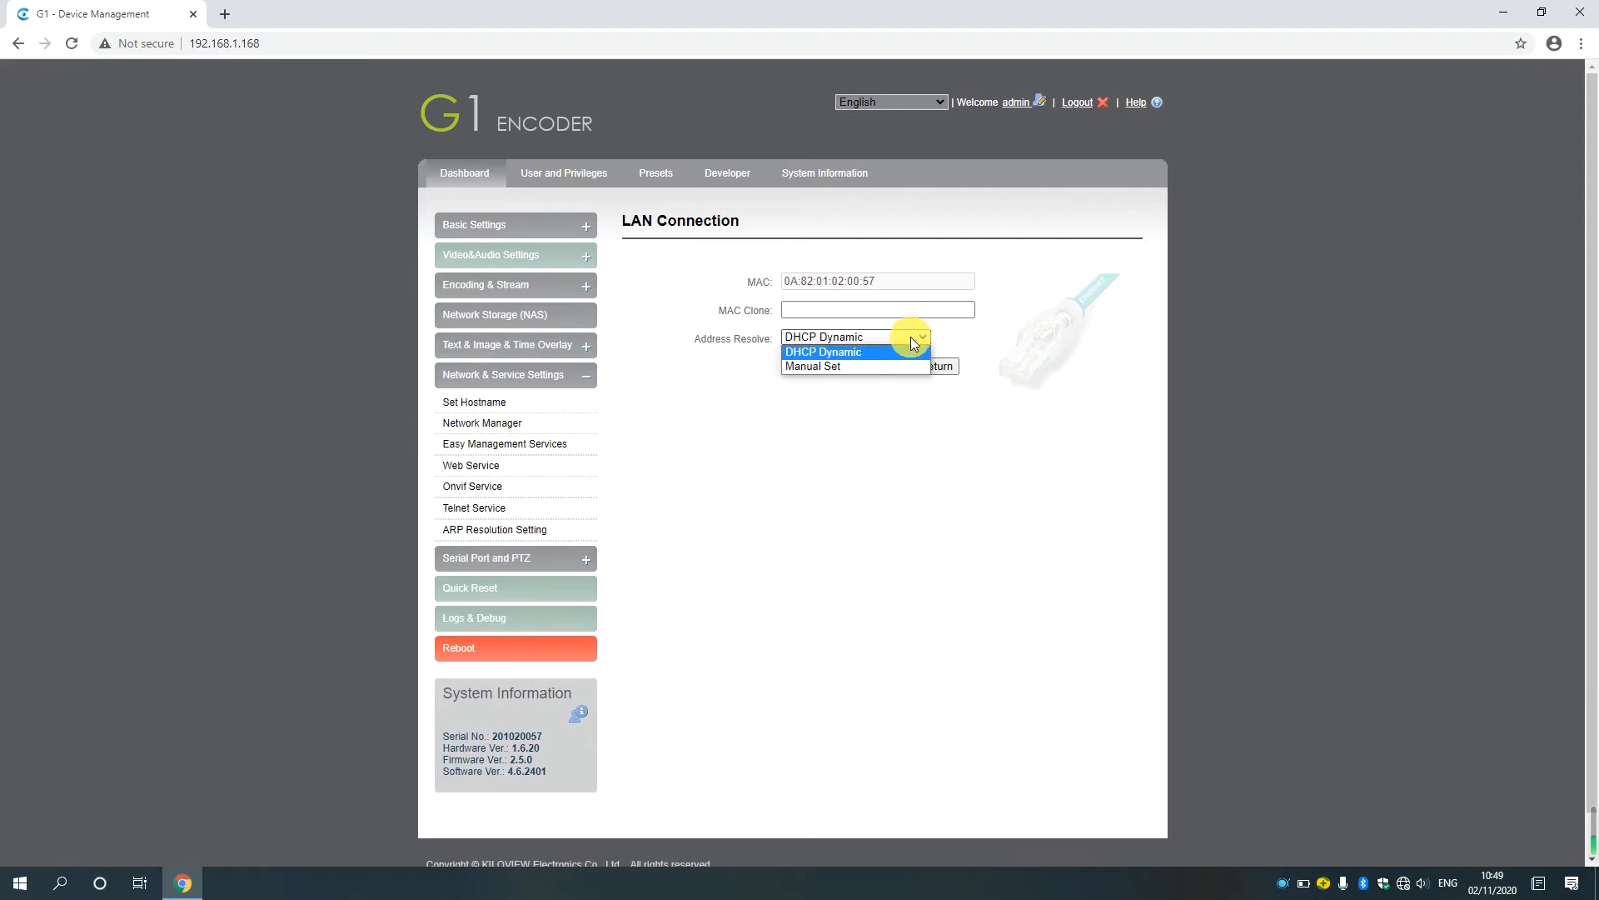
pyautogui.click(843, 366)
# Set the LAN connection's IP address to 192.168.4.160 and its net mask to 255.255.255.0.
pyautogui.click(851, 367)
pyautogui.write('192.')
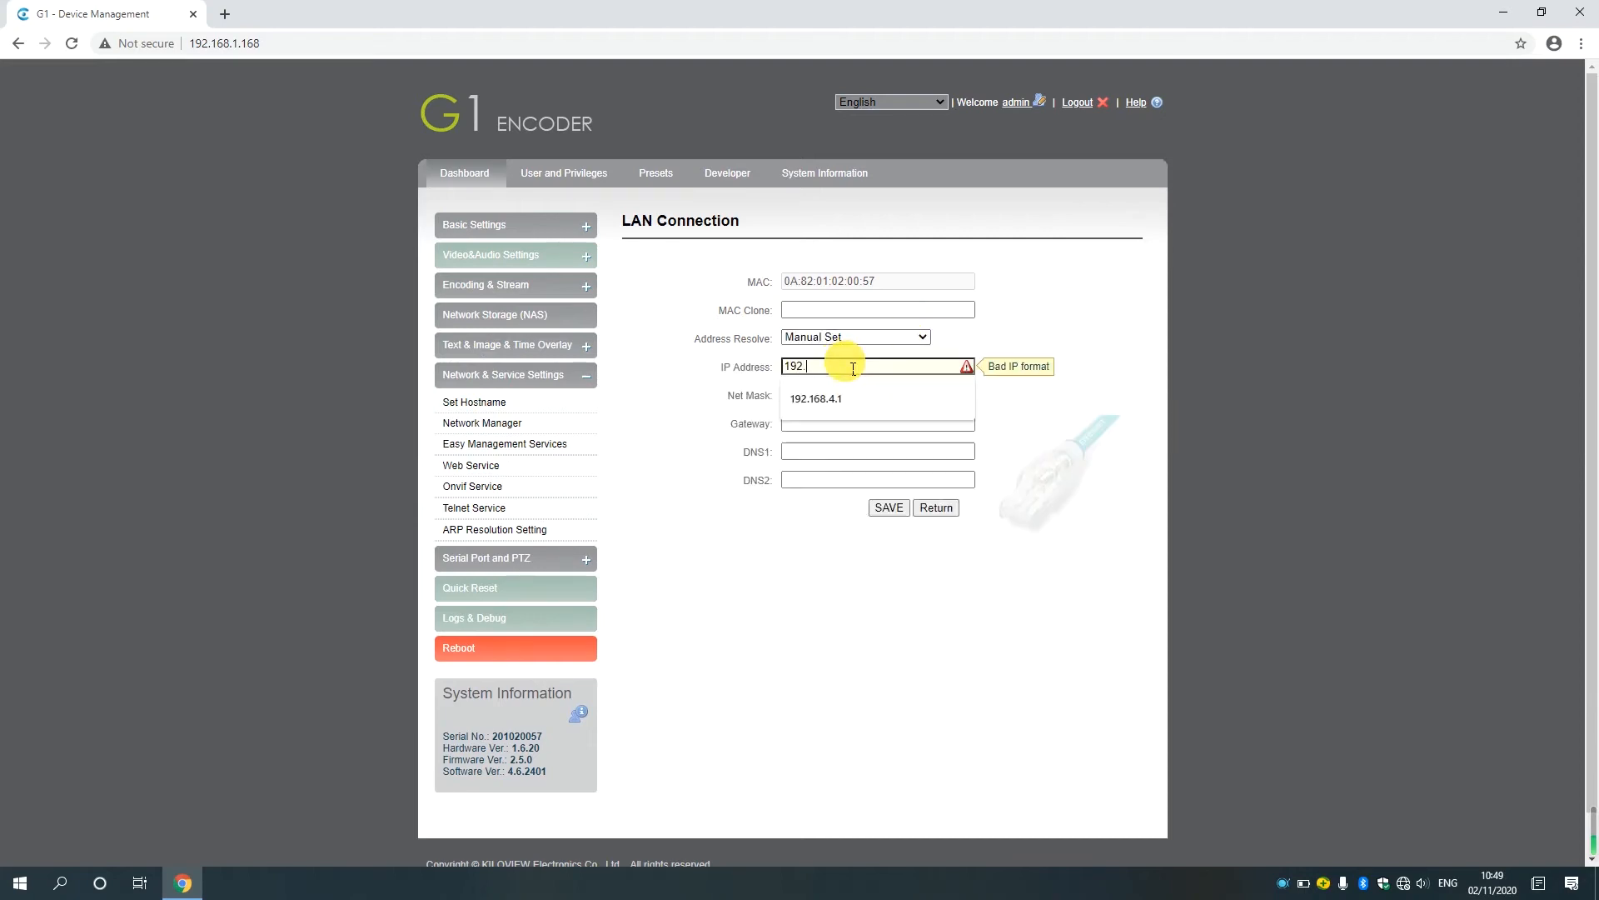
pyautogui.write('168.4.160')
pyautogui.click(851, 395)
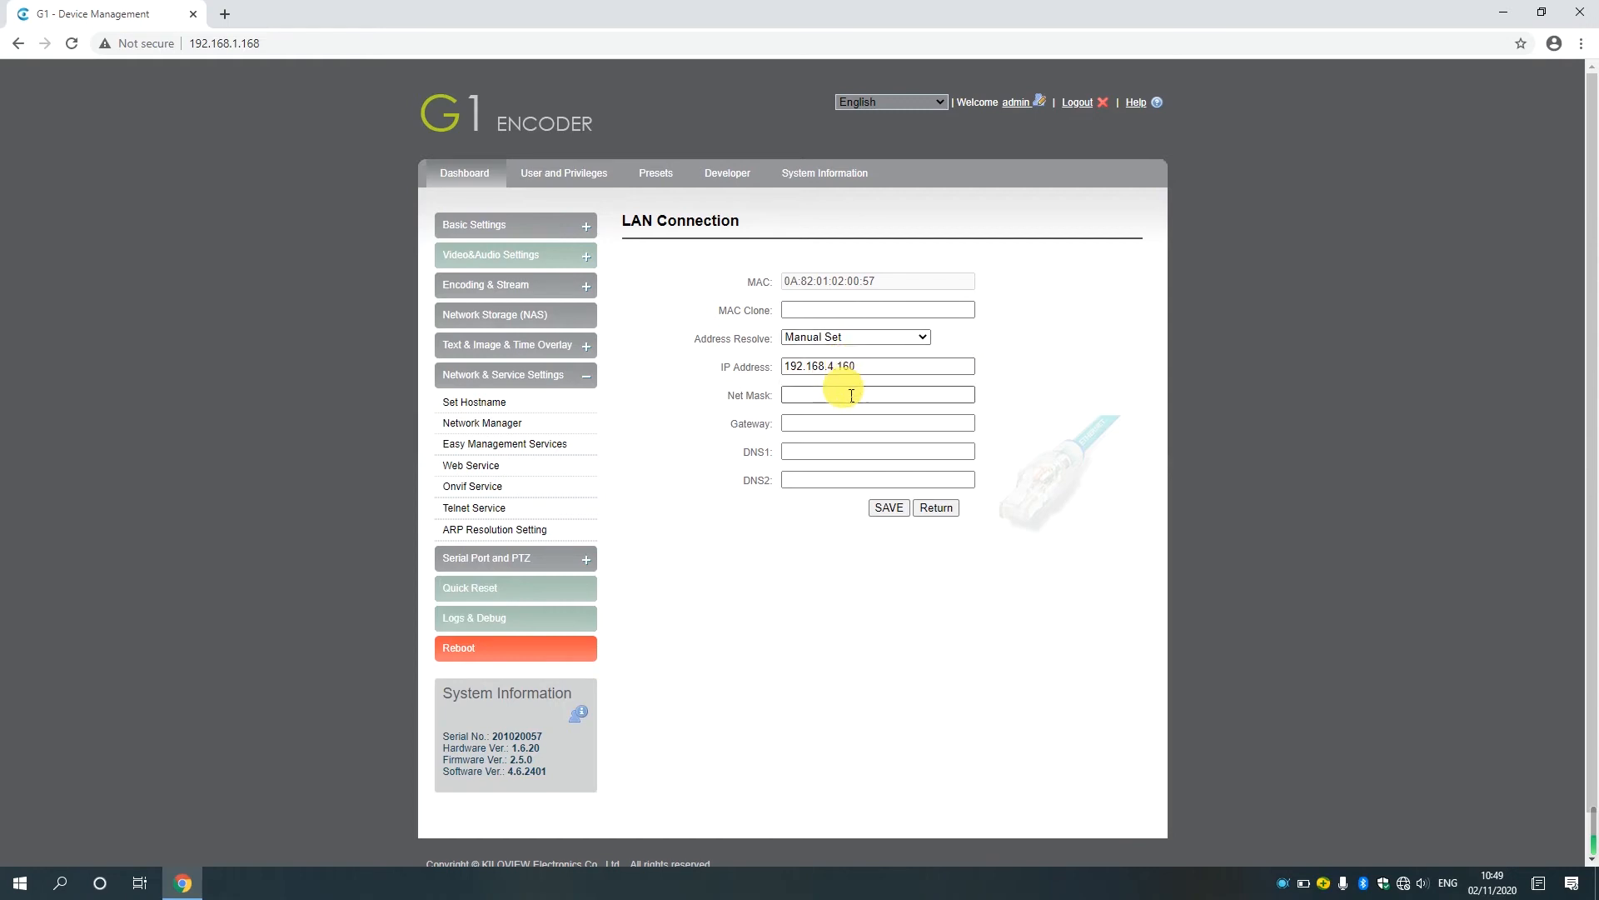
pyautogui.write('255.255.255')
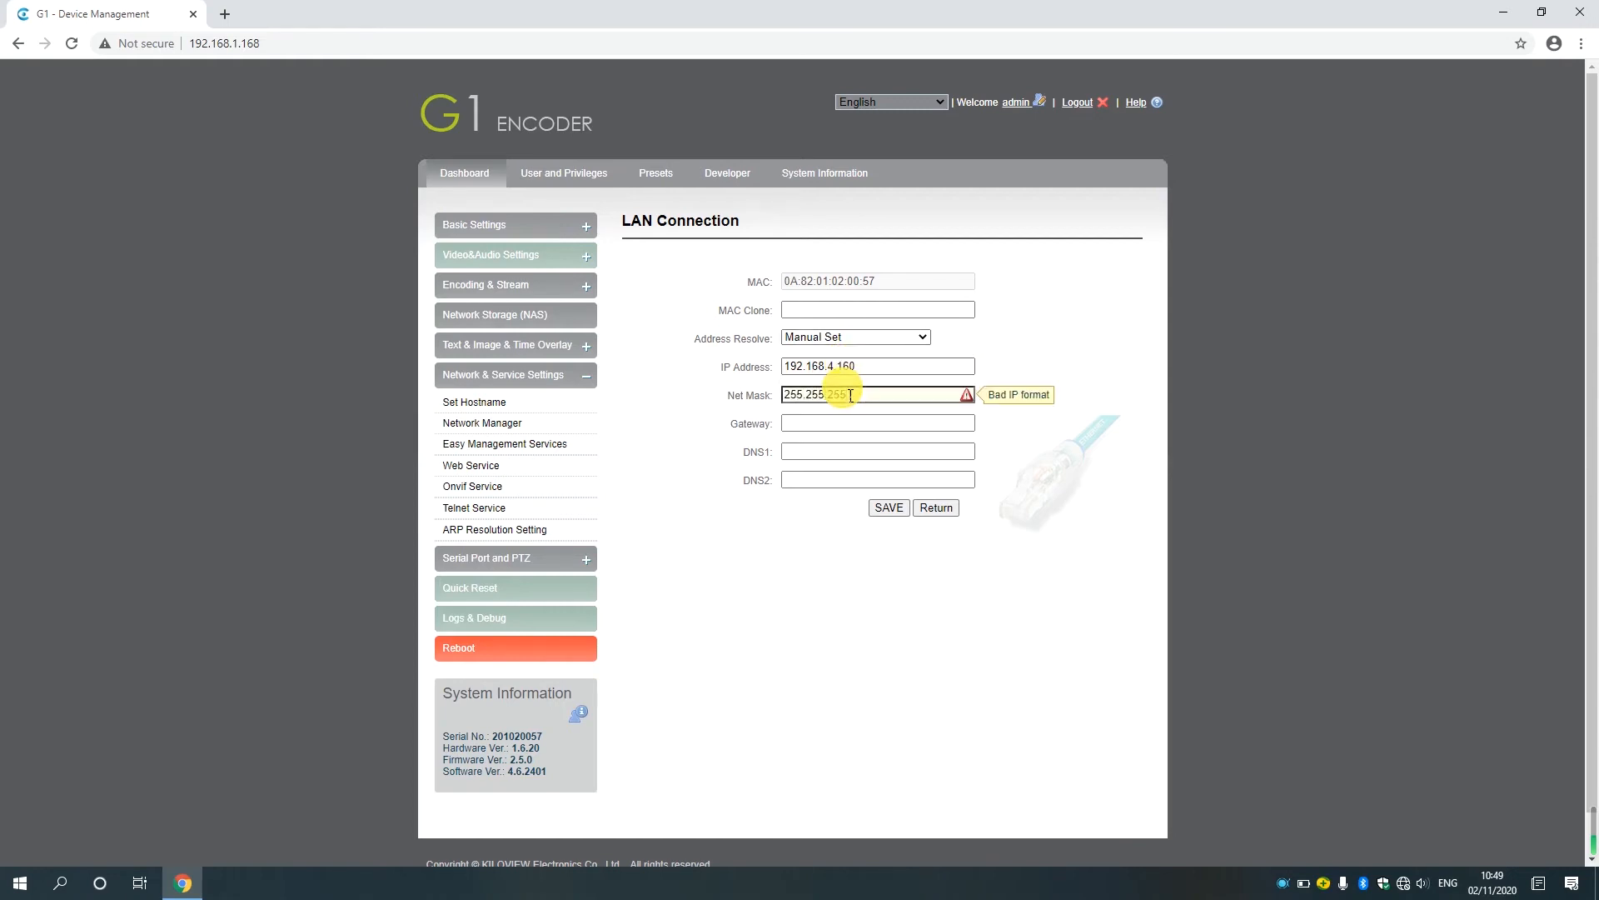
pyautogui.write('.0')
# Fill in the gateway and DNS1 address, save the LAN connection and update the network immediately.
pyautogui.click(823, 423)
pyautogui.click(817, 443)
pyautogui.click(823, 459)
pyautogui.write('8.8')
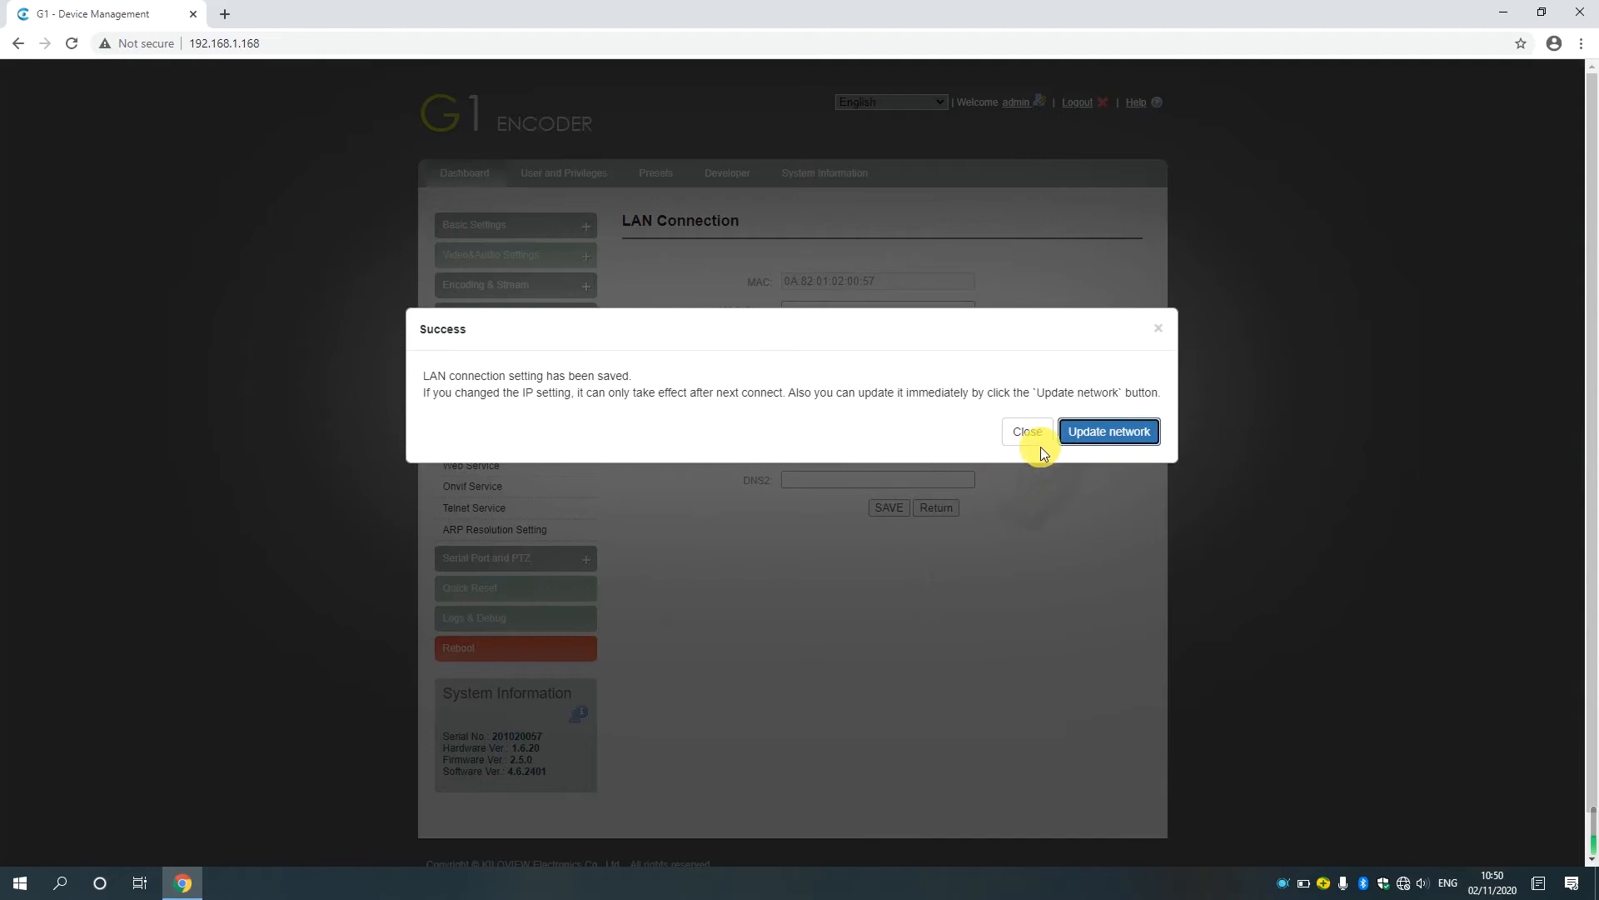
pyautogui.click(1093, 431)
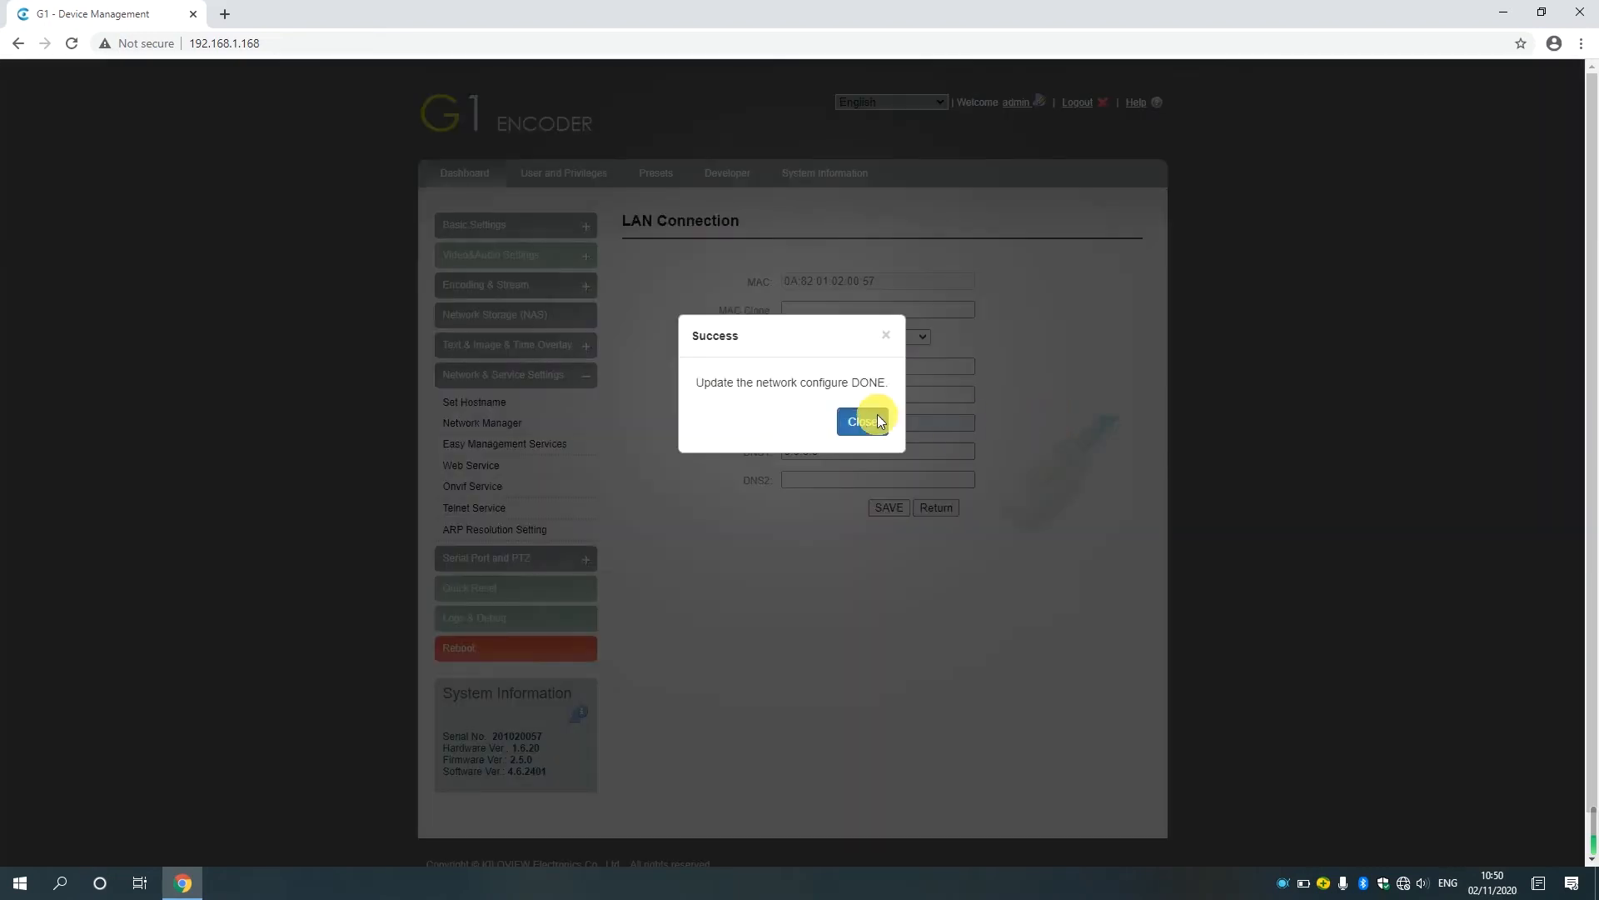
pyautogui.click(877, 419)
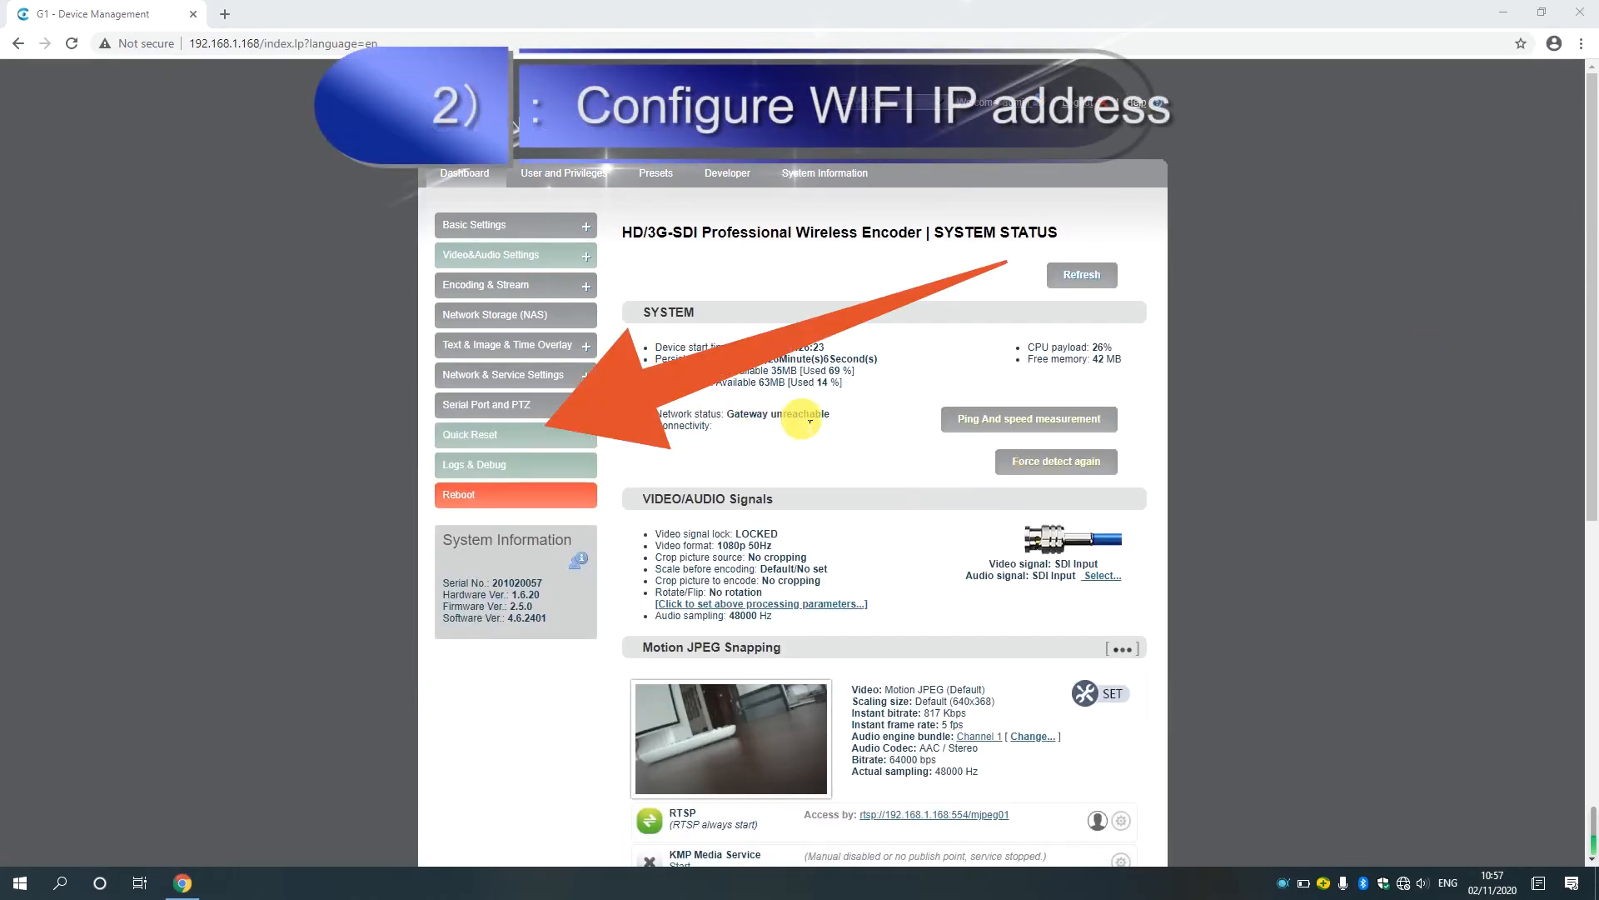
# Open the Default WIFI configuration in the Network Manager and choose to connect to the Kiloview01 network.
pyautogui.click(528, 375)
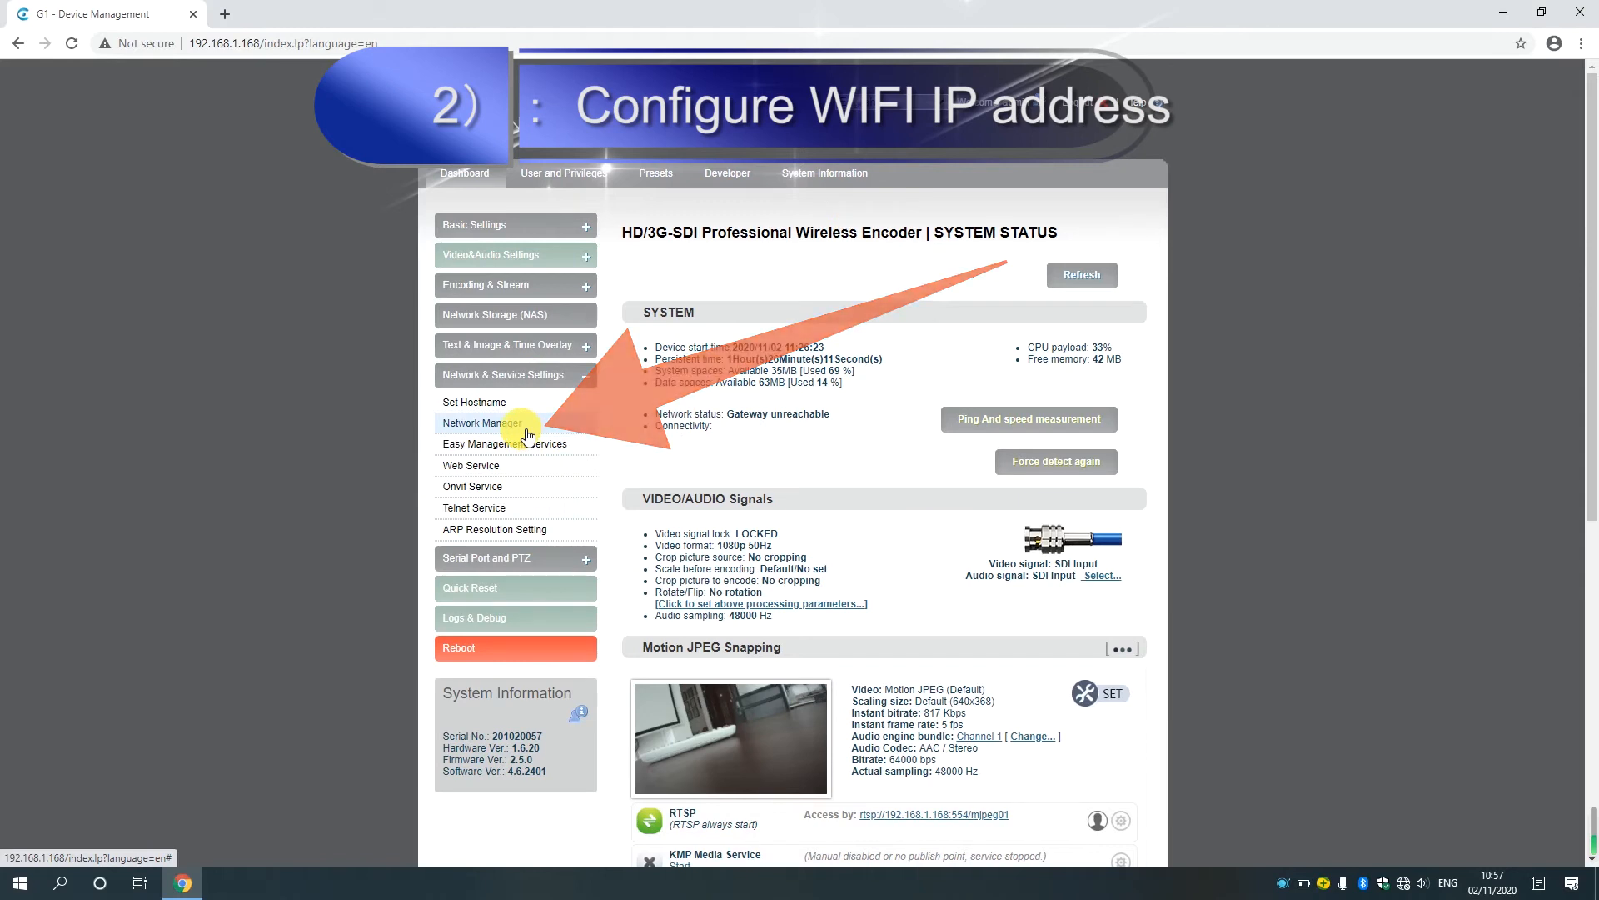
pyautogui.click(521, 423)
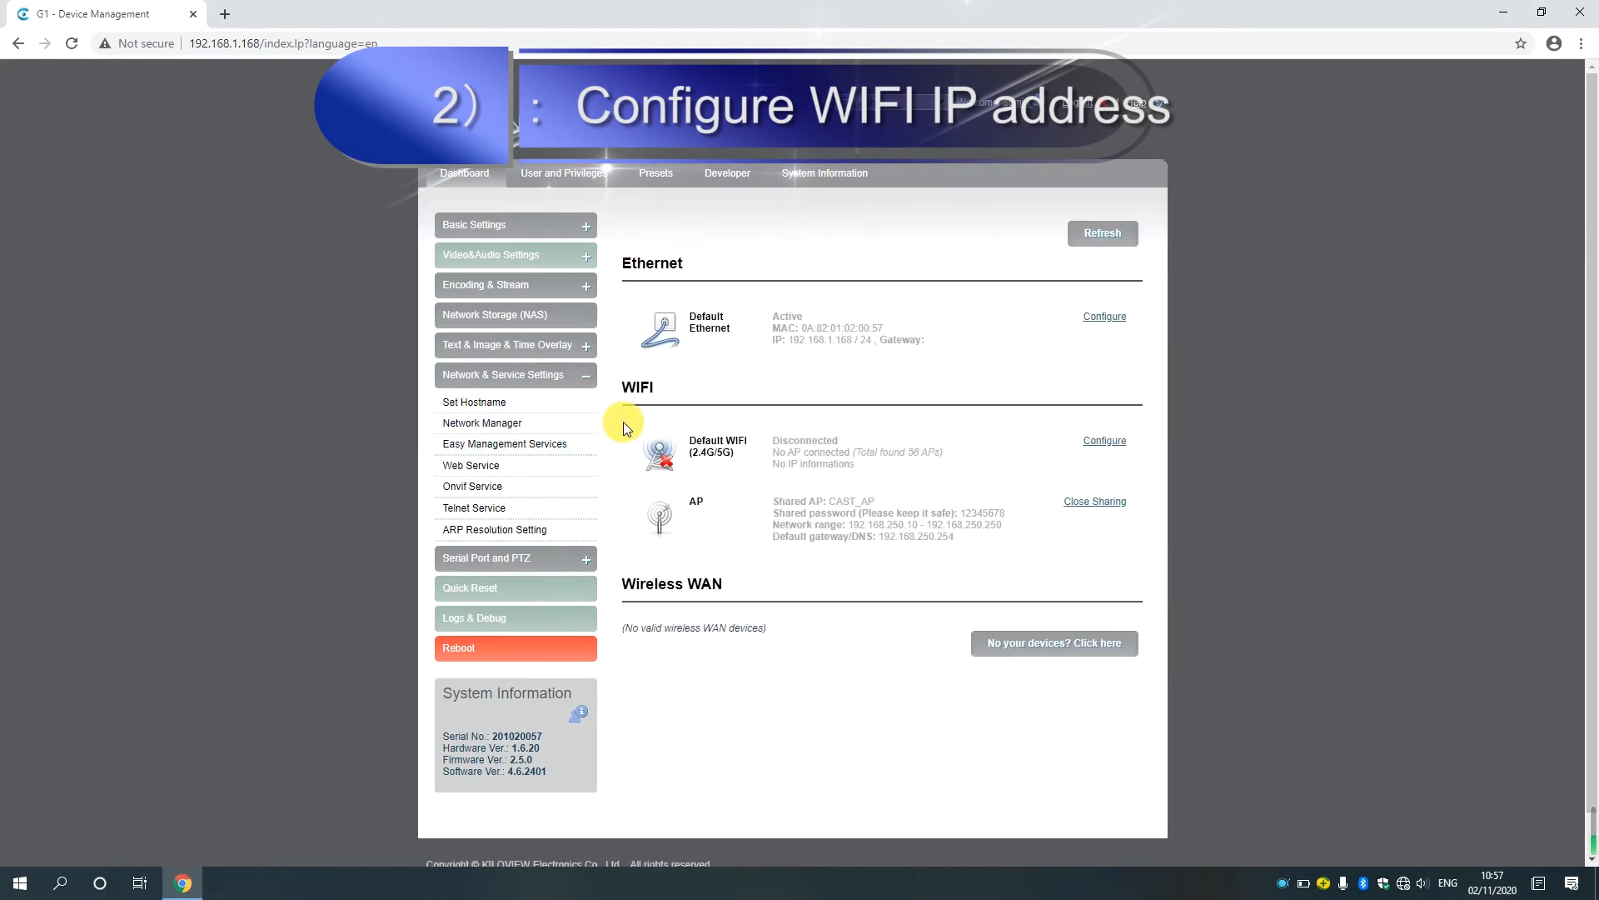
pyautogui.click(1094, 444)
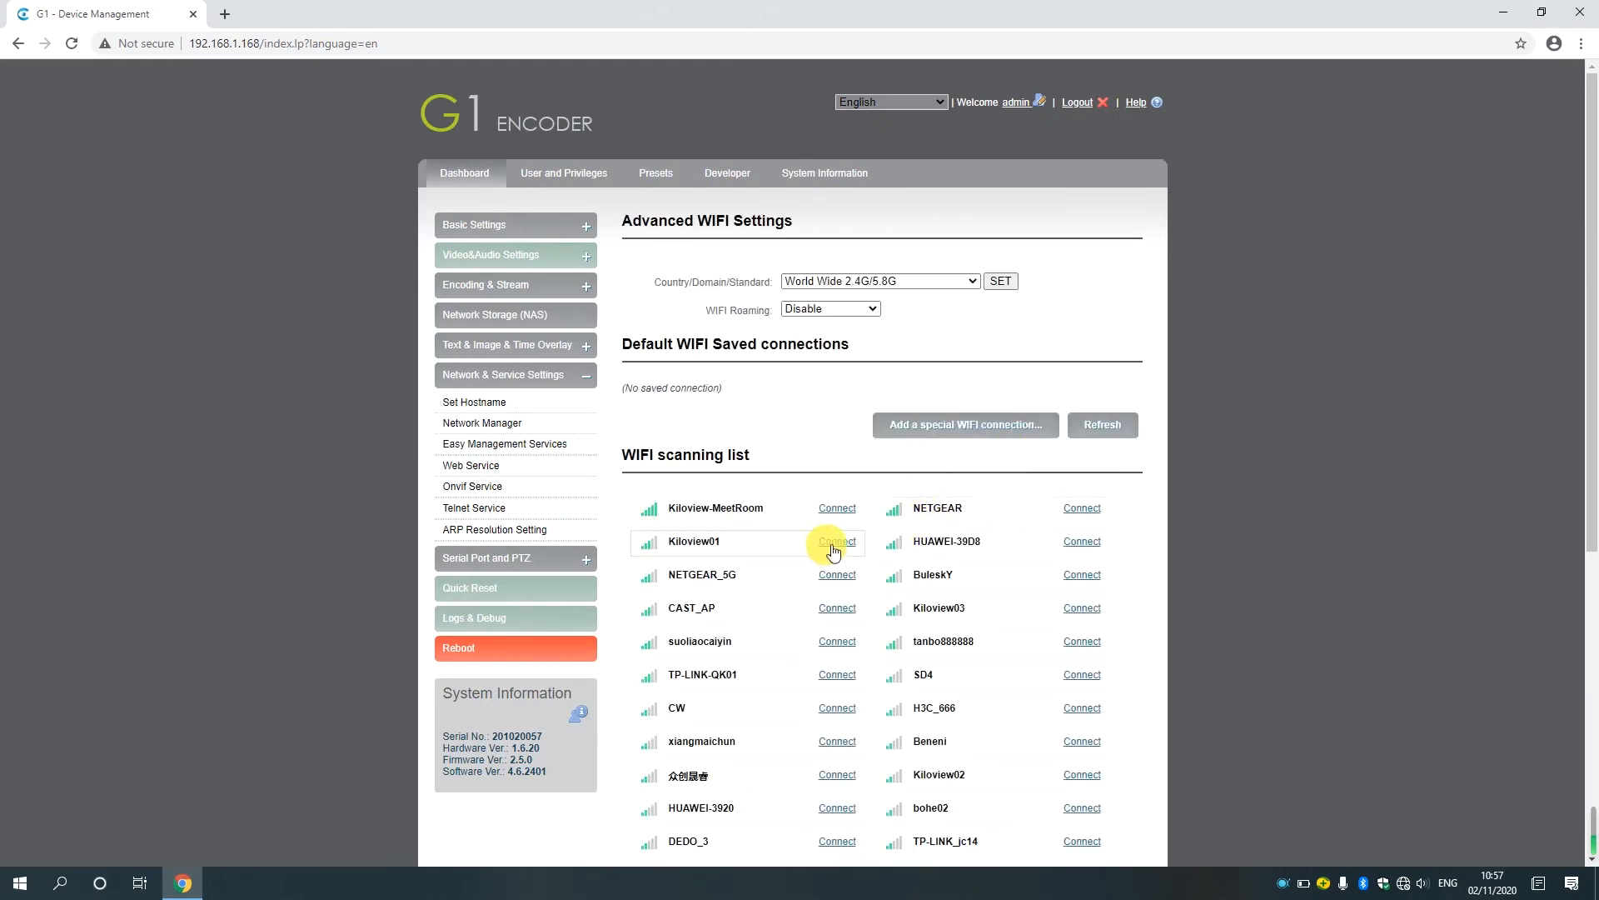
pyautogui.click(839, 543)
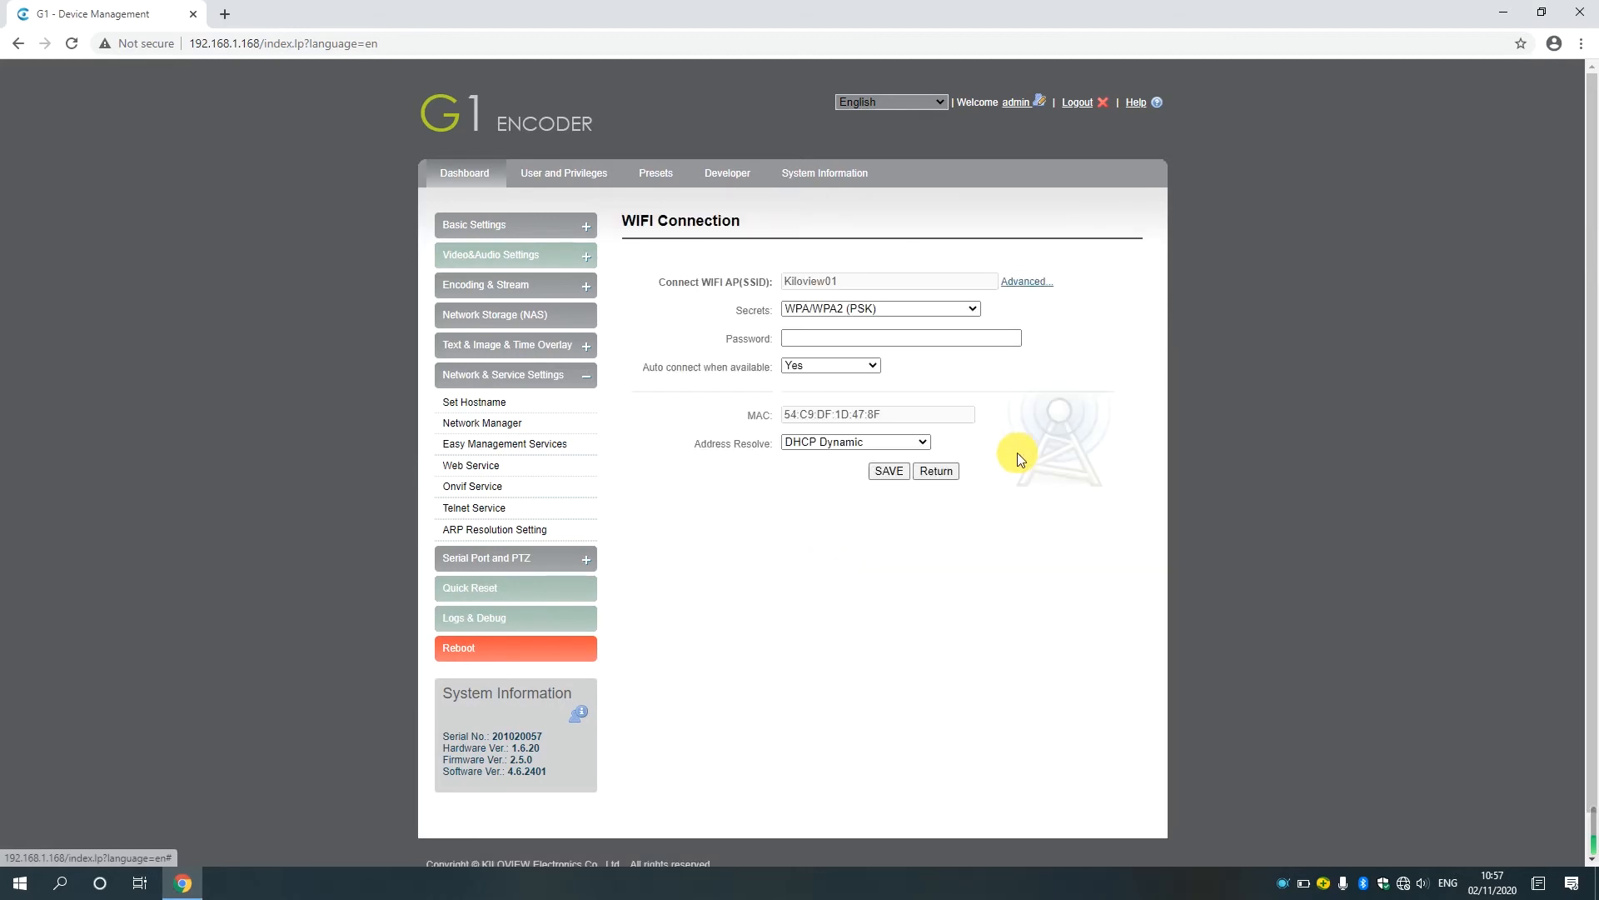
# Enter the WiFi password for Kiloview01 and save the WIFI connection.
pyautogui.click(917, 342)
pyautogui.write('•••••••••••')
pyautogui.click(892, 470)
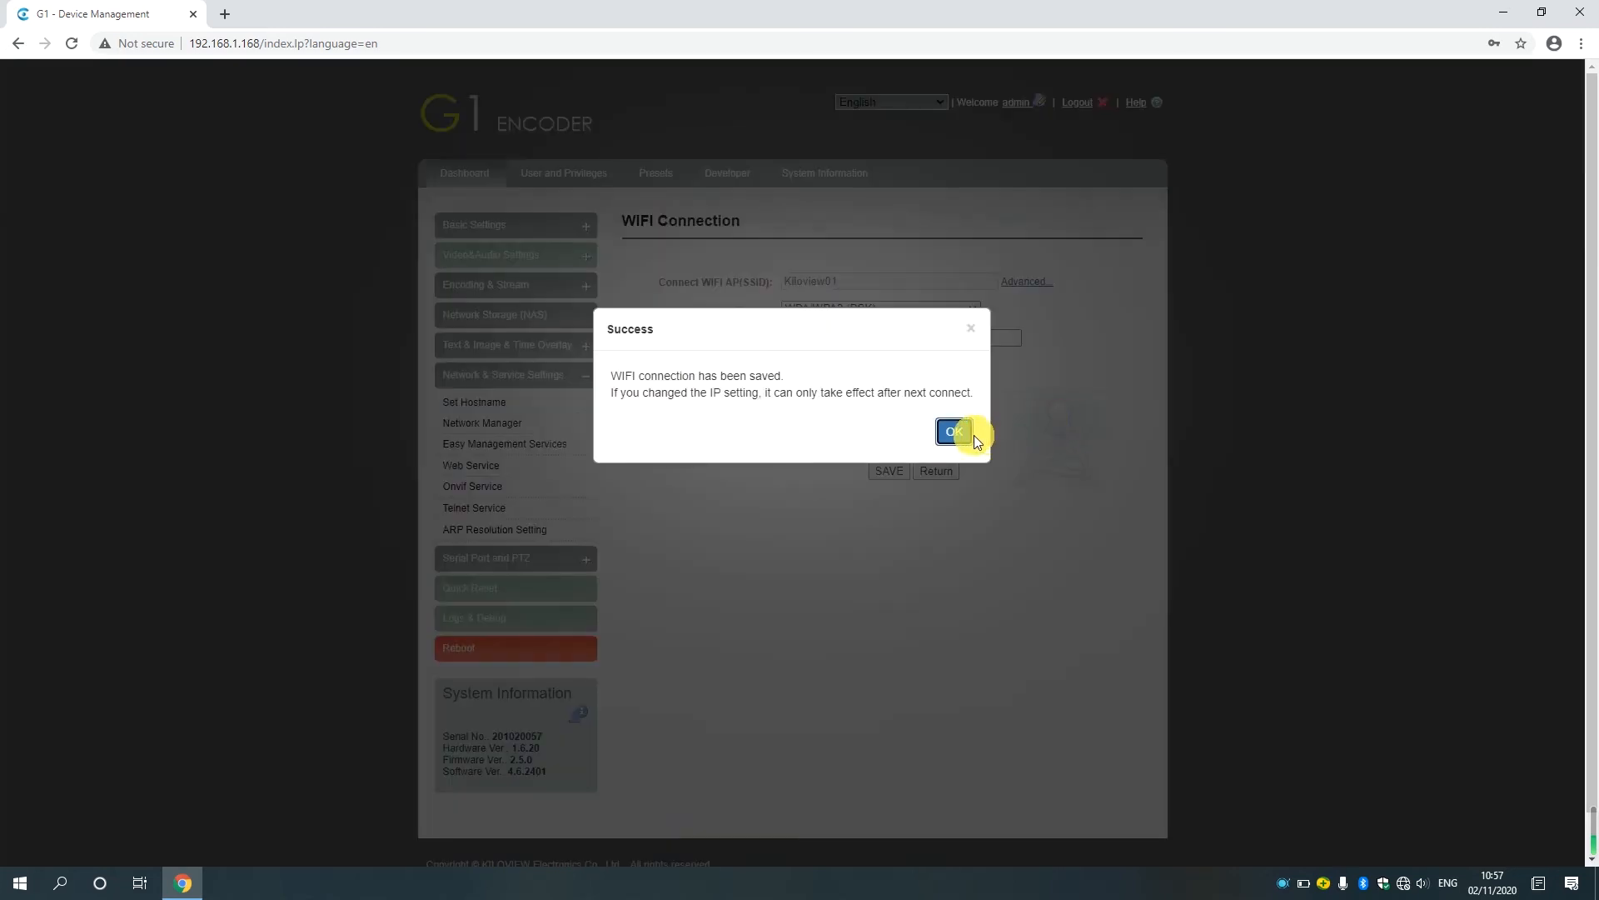
pyautogui.click(954, 431)
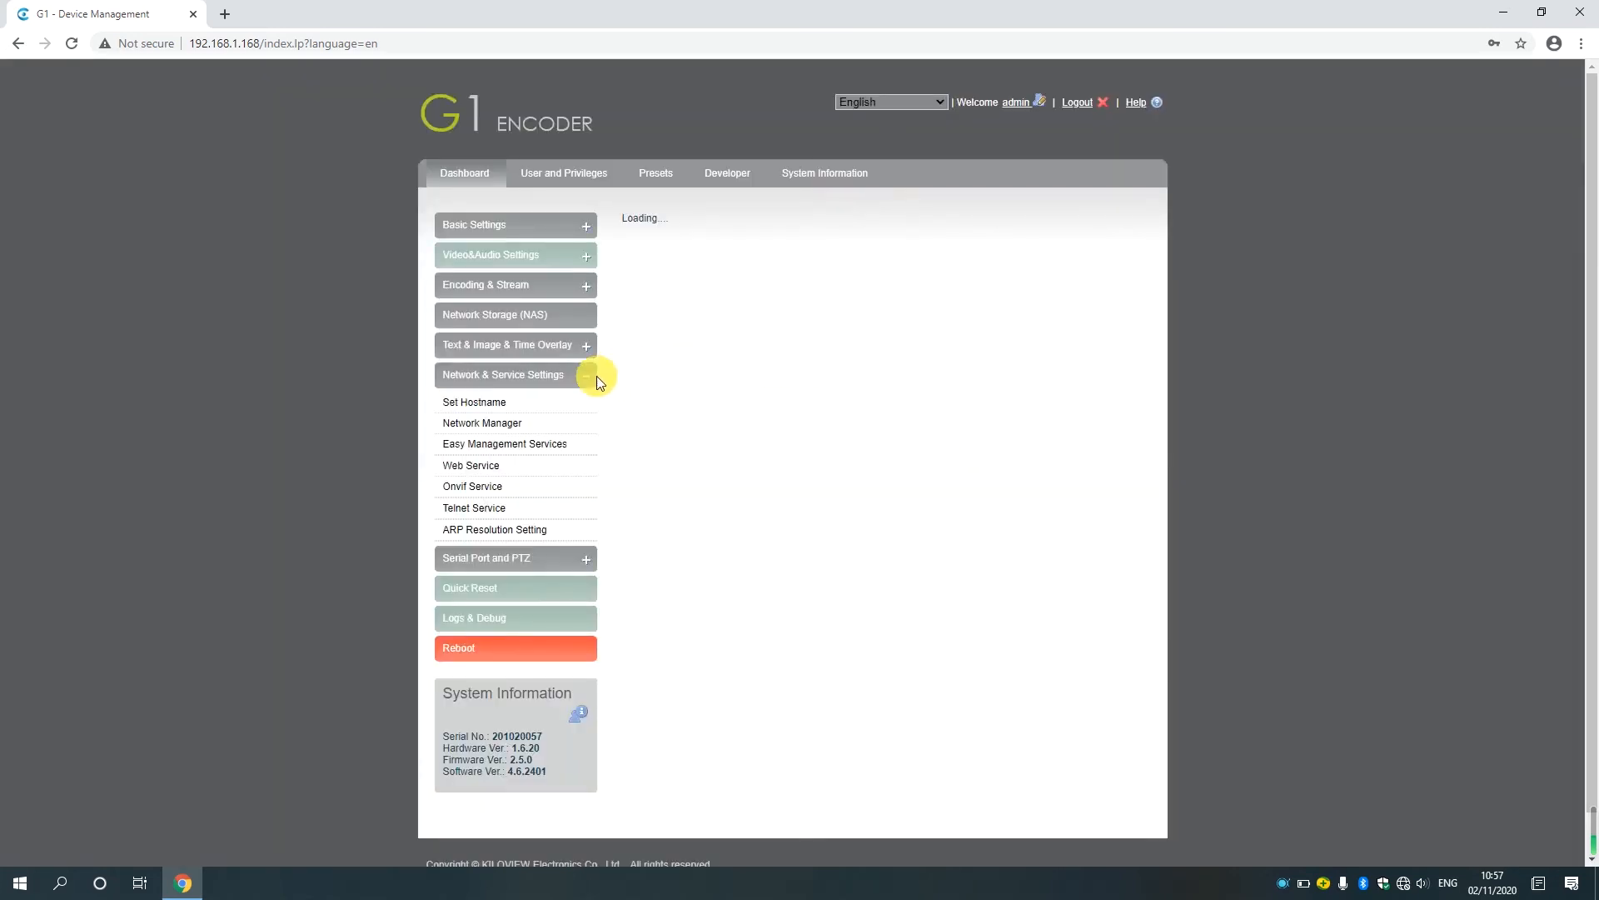
# Refresh the Network Manager to check the Default WIFI connection status and IP information.
pyautogui.click(517, 424)
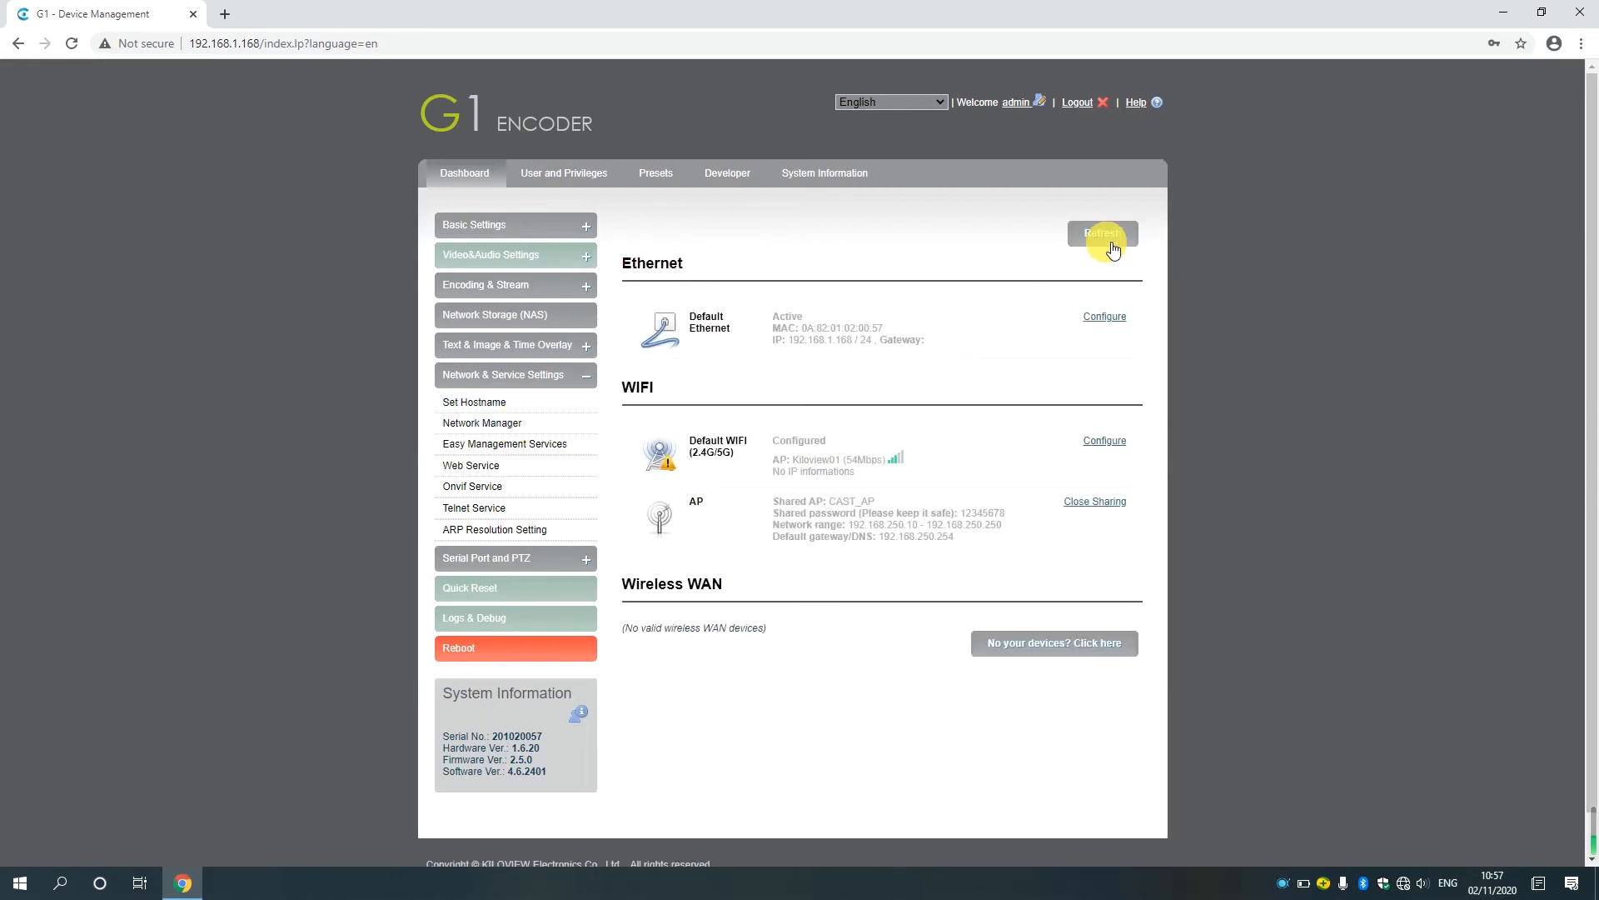
pyautogui.click(1107, 232)
pyautogui.click(1106, 231)
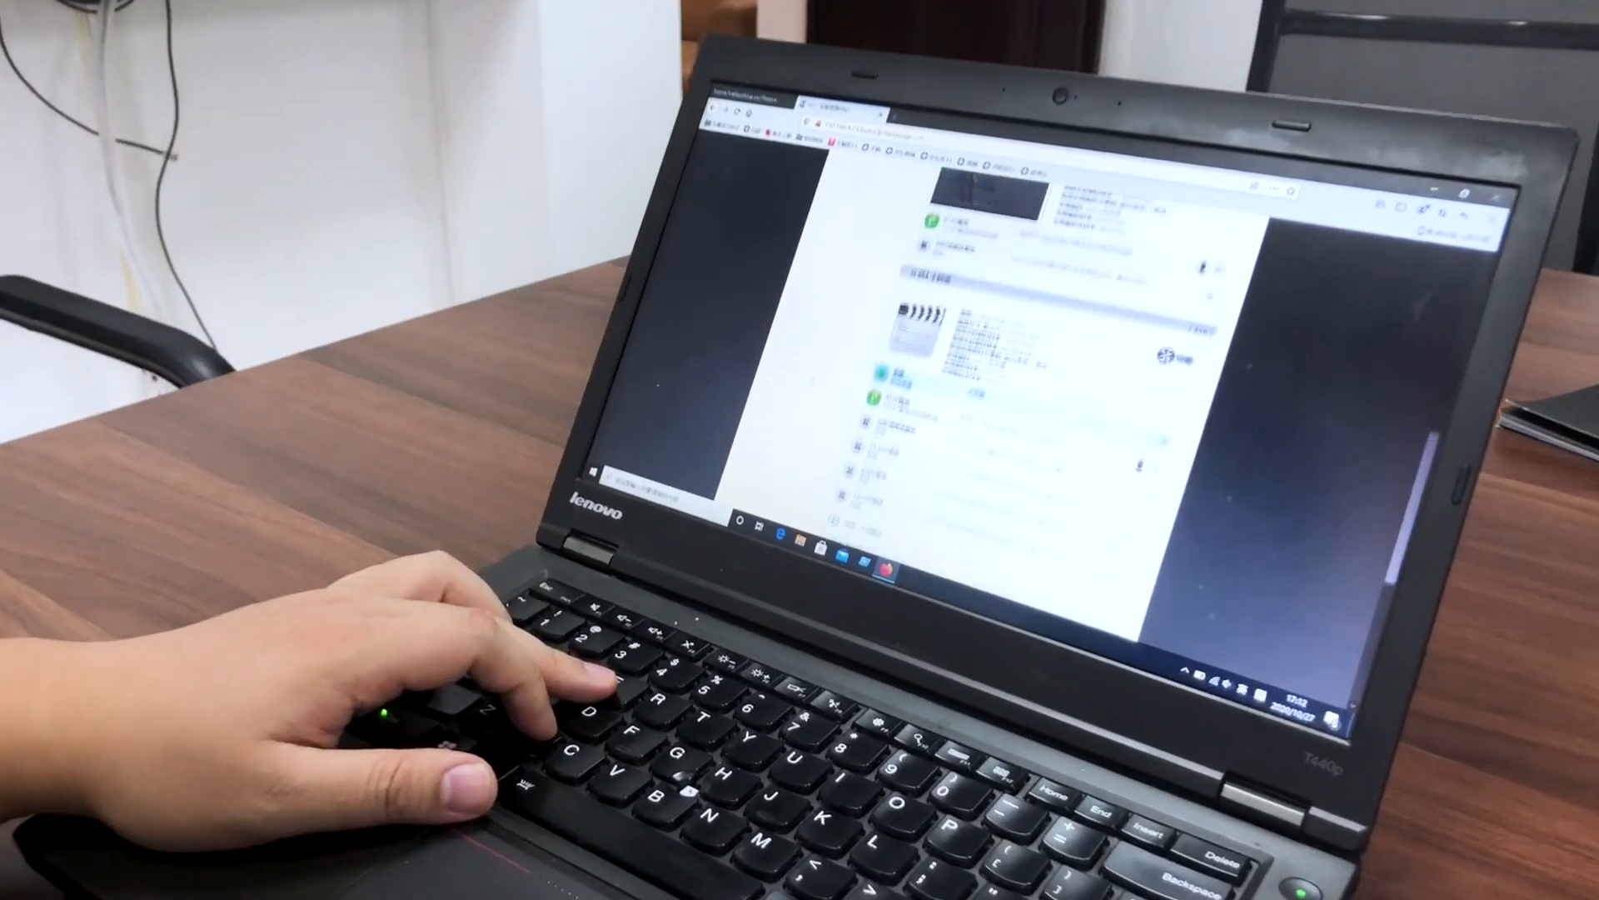
pyautogui.scroll(4, 999, 358)
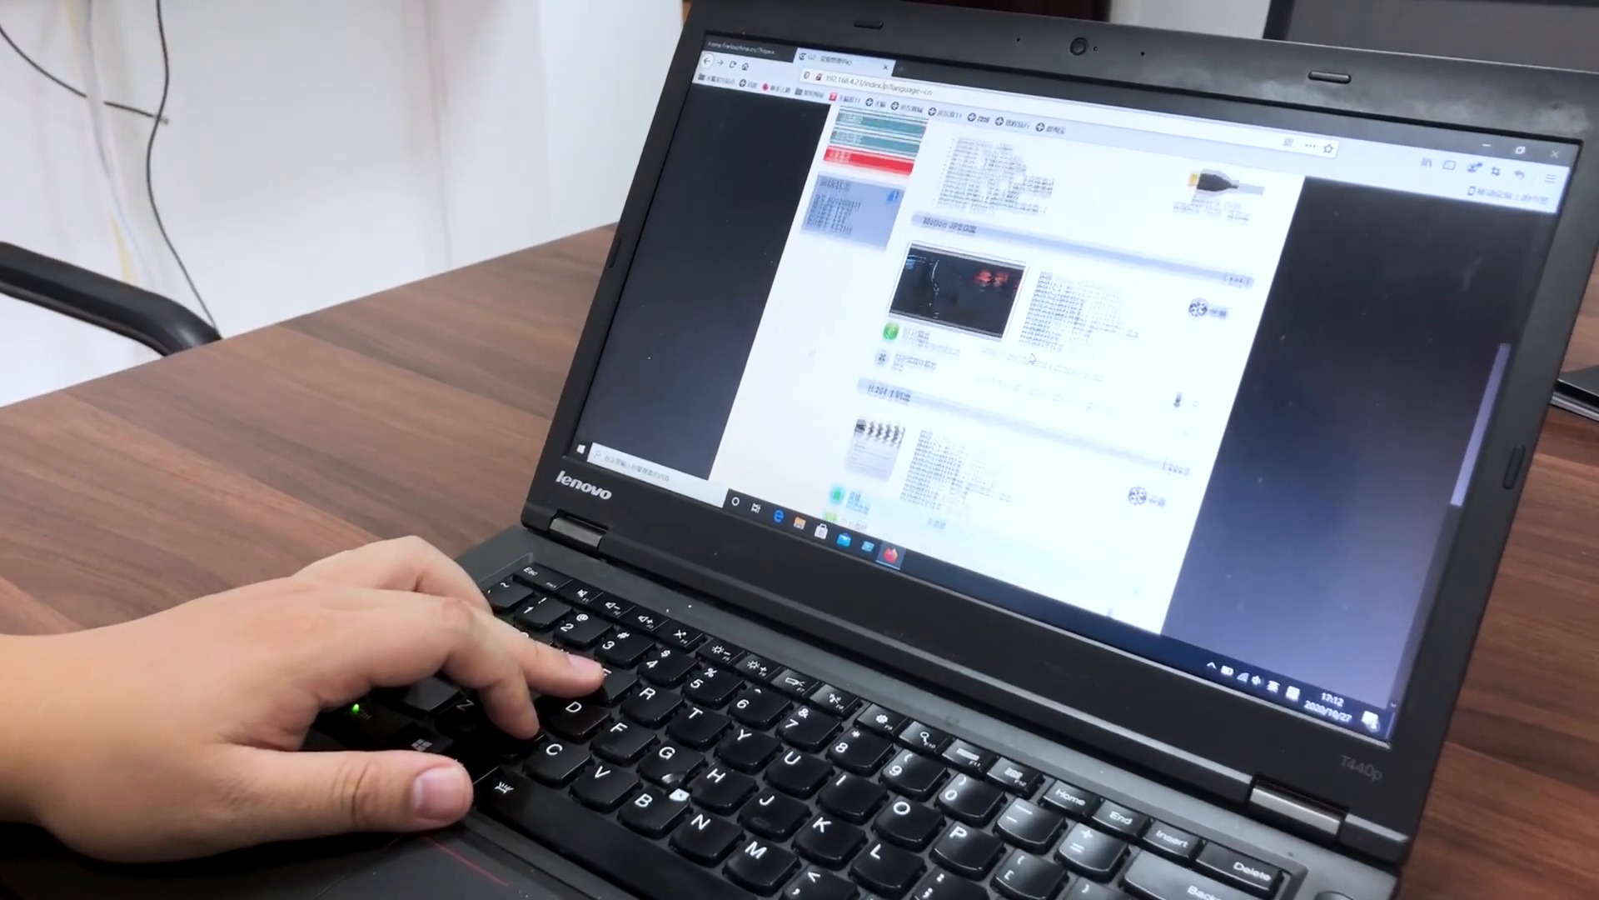
pyautogui.scroll(2, 1000, 358)
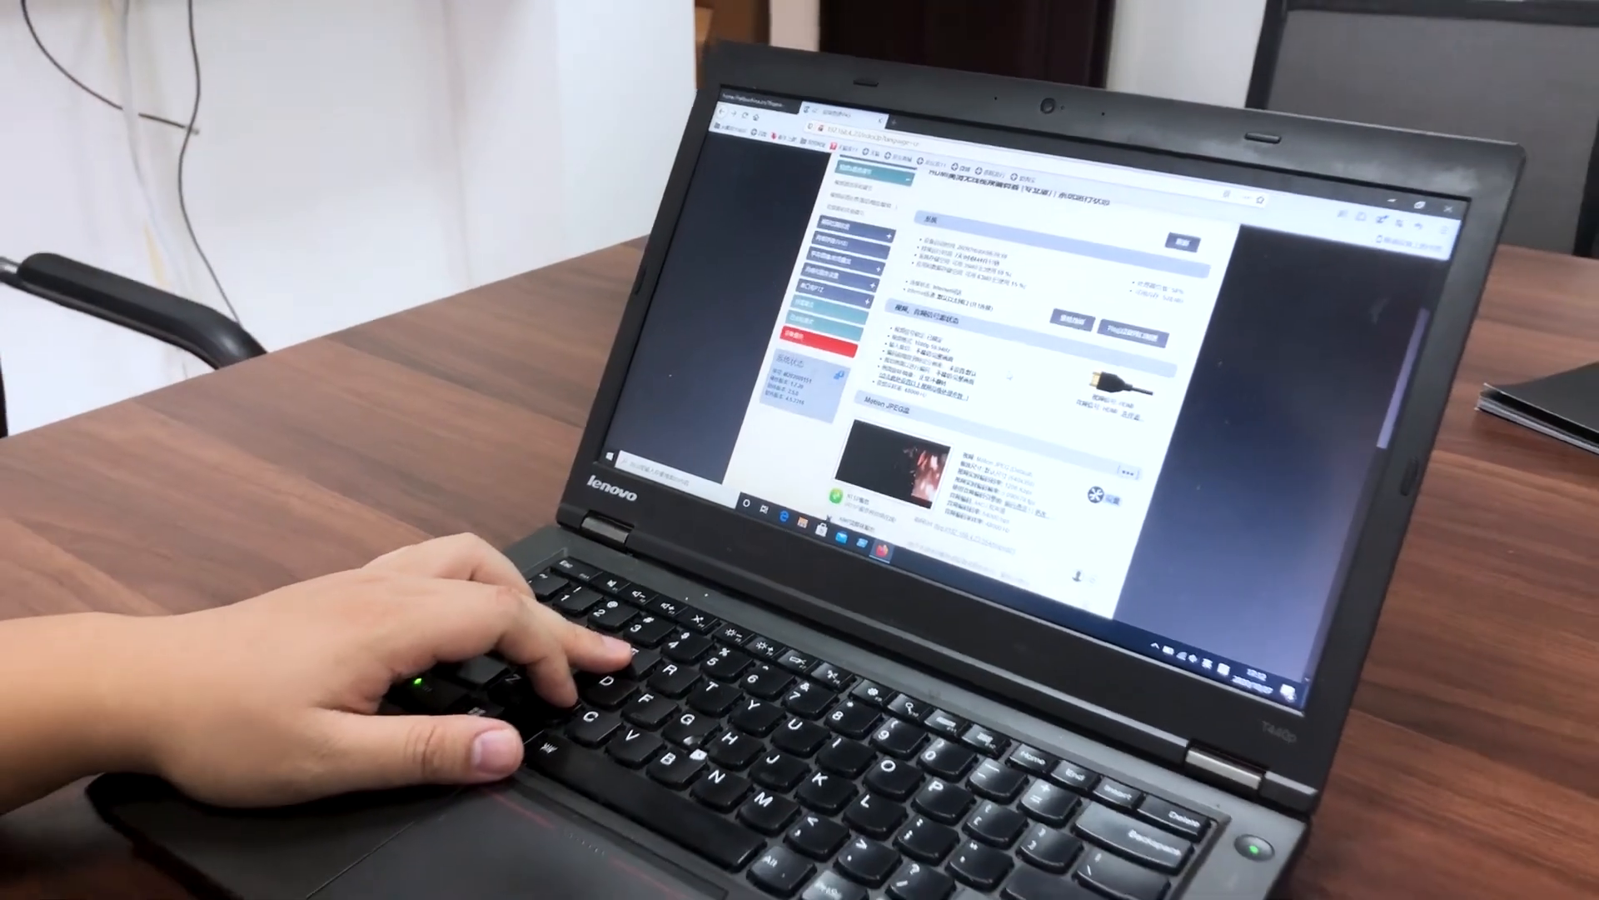
pyautogui.scroll(-3, 1000, 358)
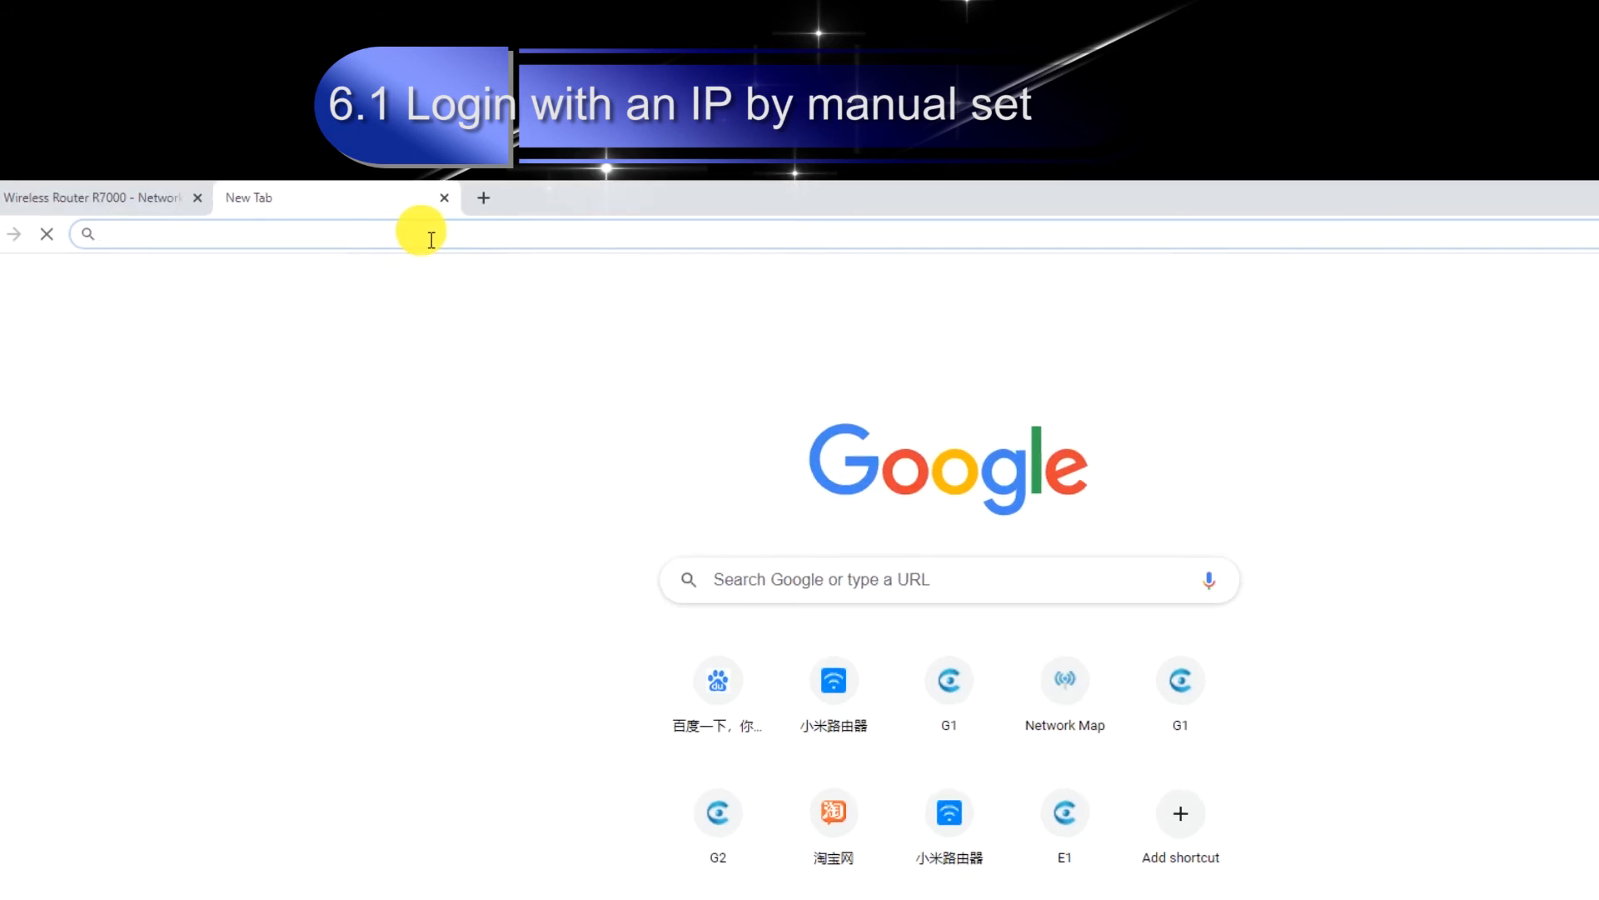
# Open the G1 encoder's web management page at its manually set IP address 192.168.4.160.
pyautogui.write('192.168.4.16')
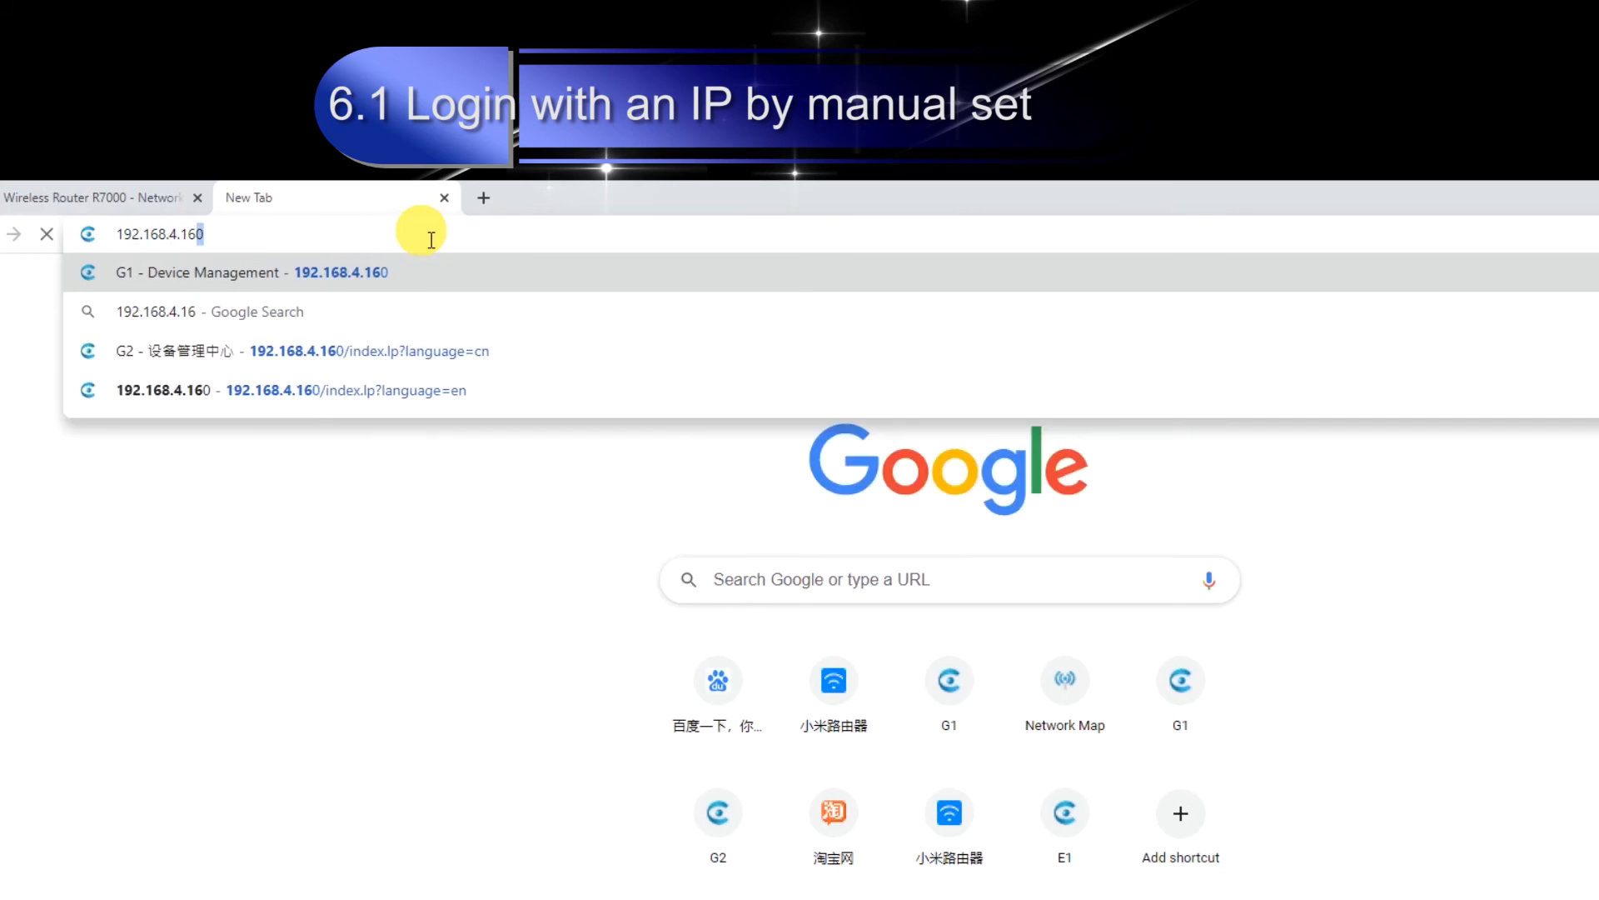
pyautogui.press('Return')
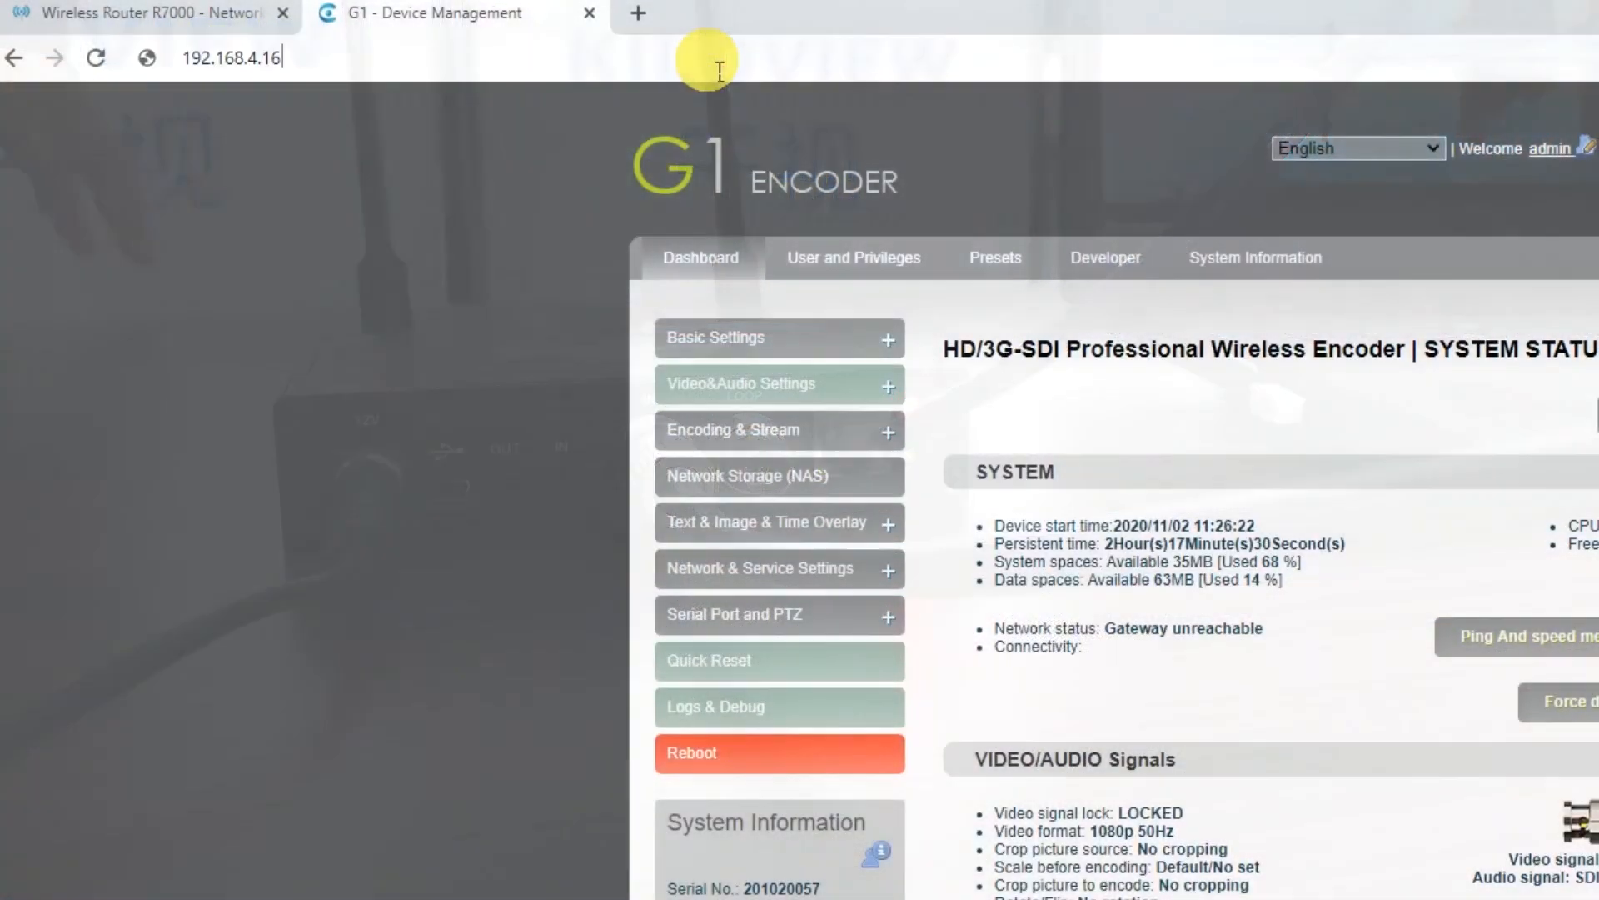
# Open the G1 encoder's management page at 192.168.1.168, and switch to the Wireless Router R7000 page.
pyautogui.click(713, 57)
pyautogui.write('192.168.1.168')
pyautogui.press('Return')
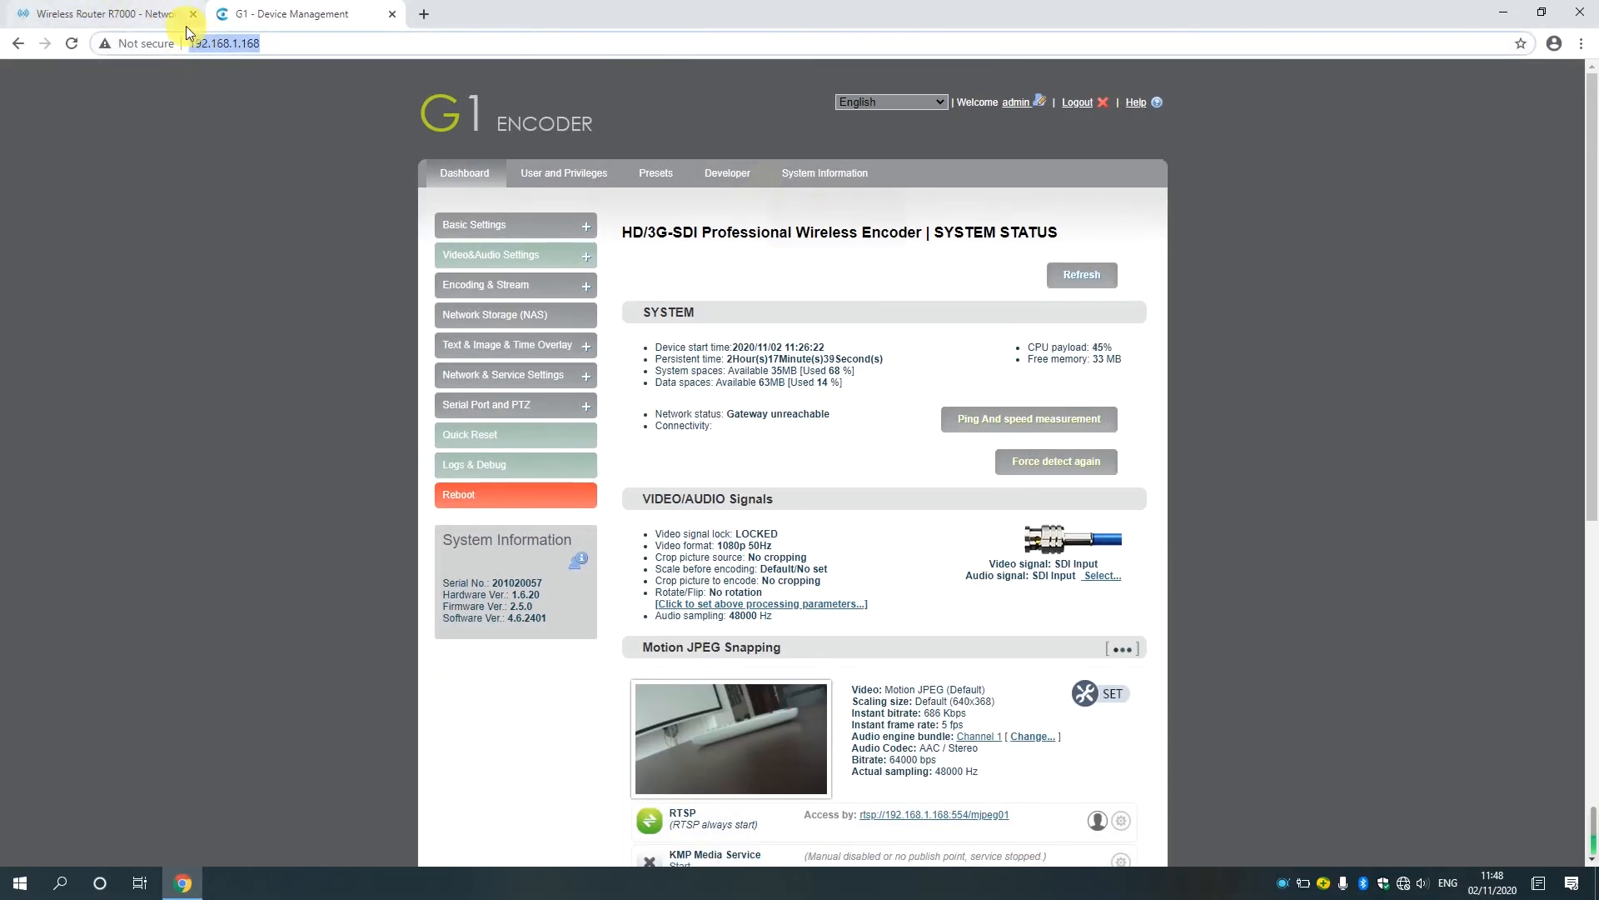
pyautogui.click(122, 18)
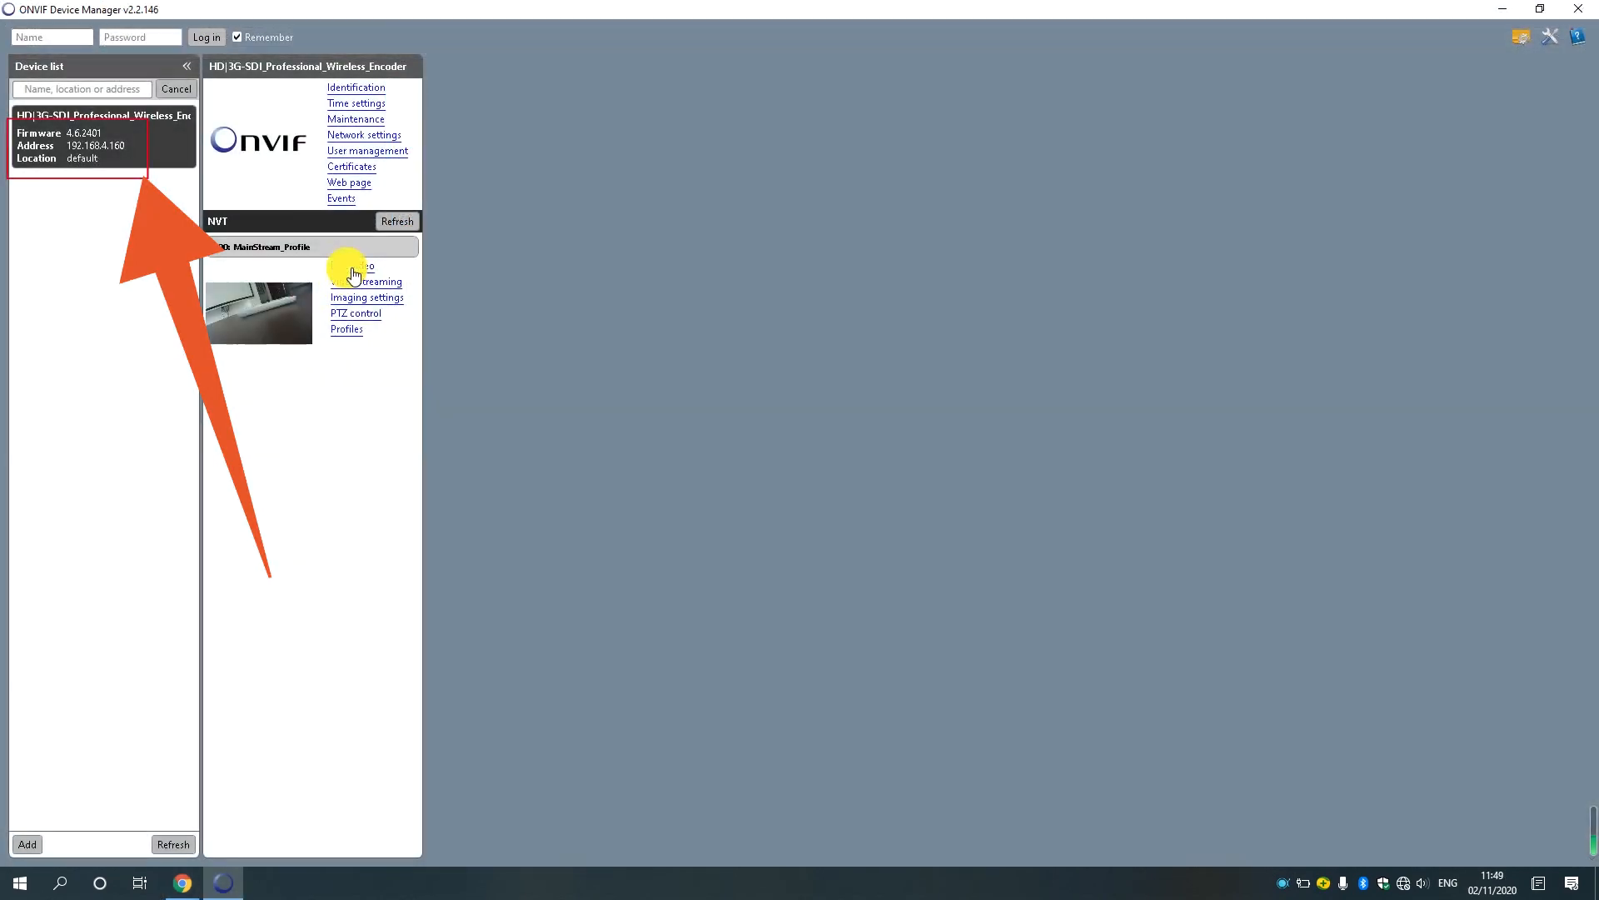
# In ONVIF Device Manager, open the live video of the encoder's MainStream_Profile.
pyautogui.click(353, 266)
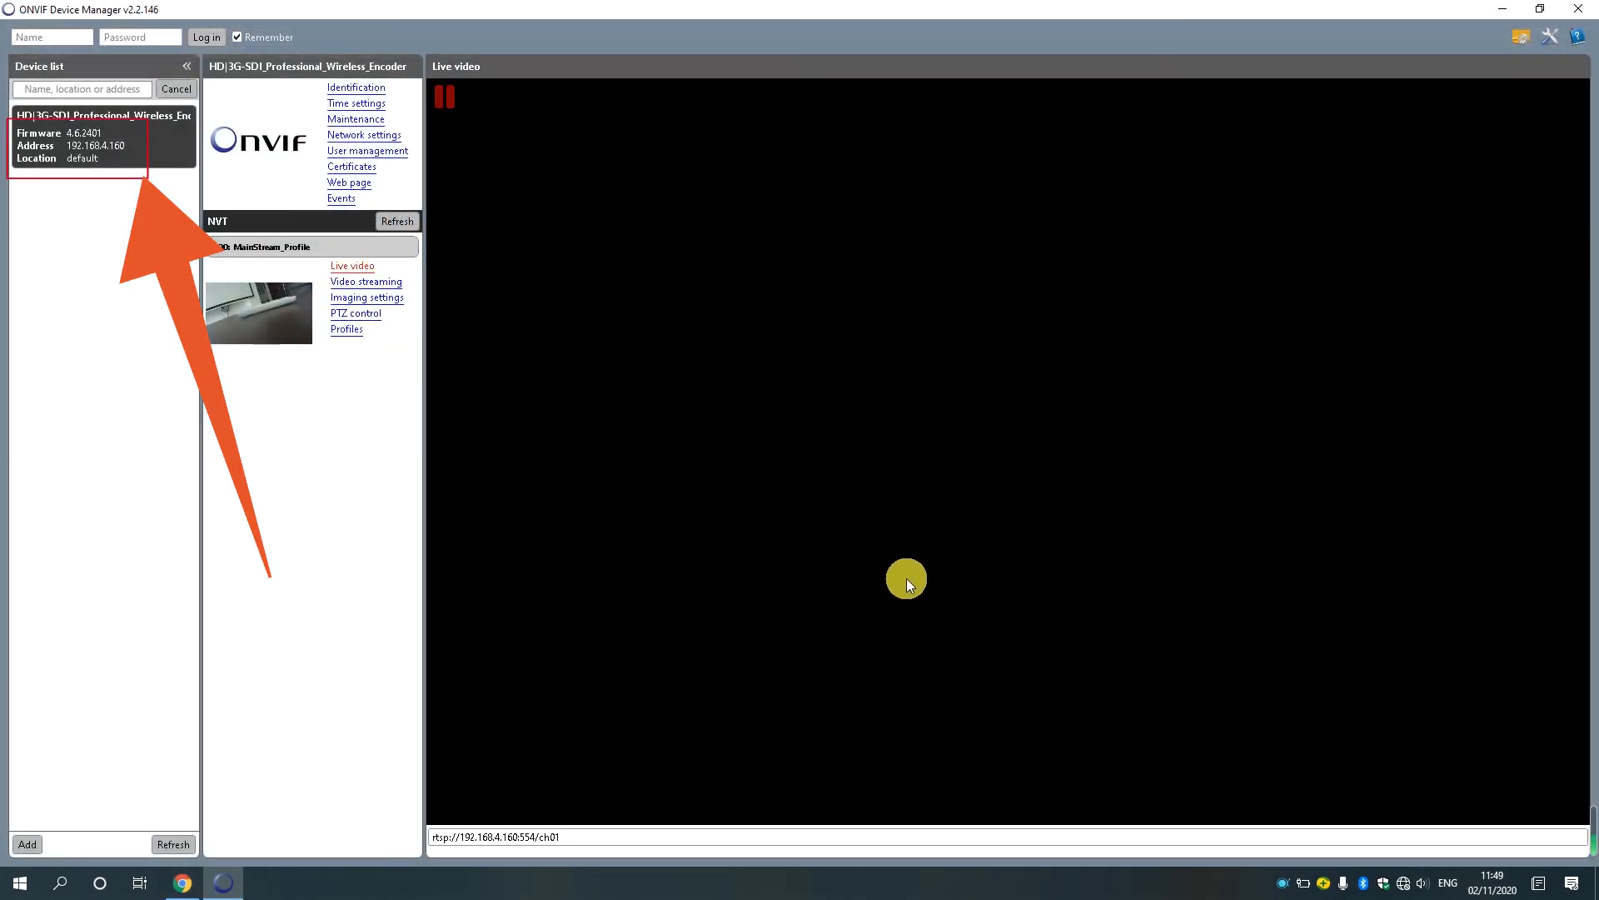